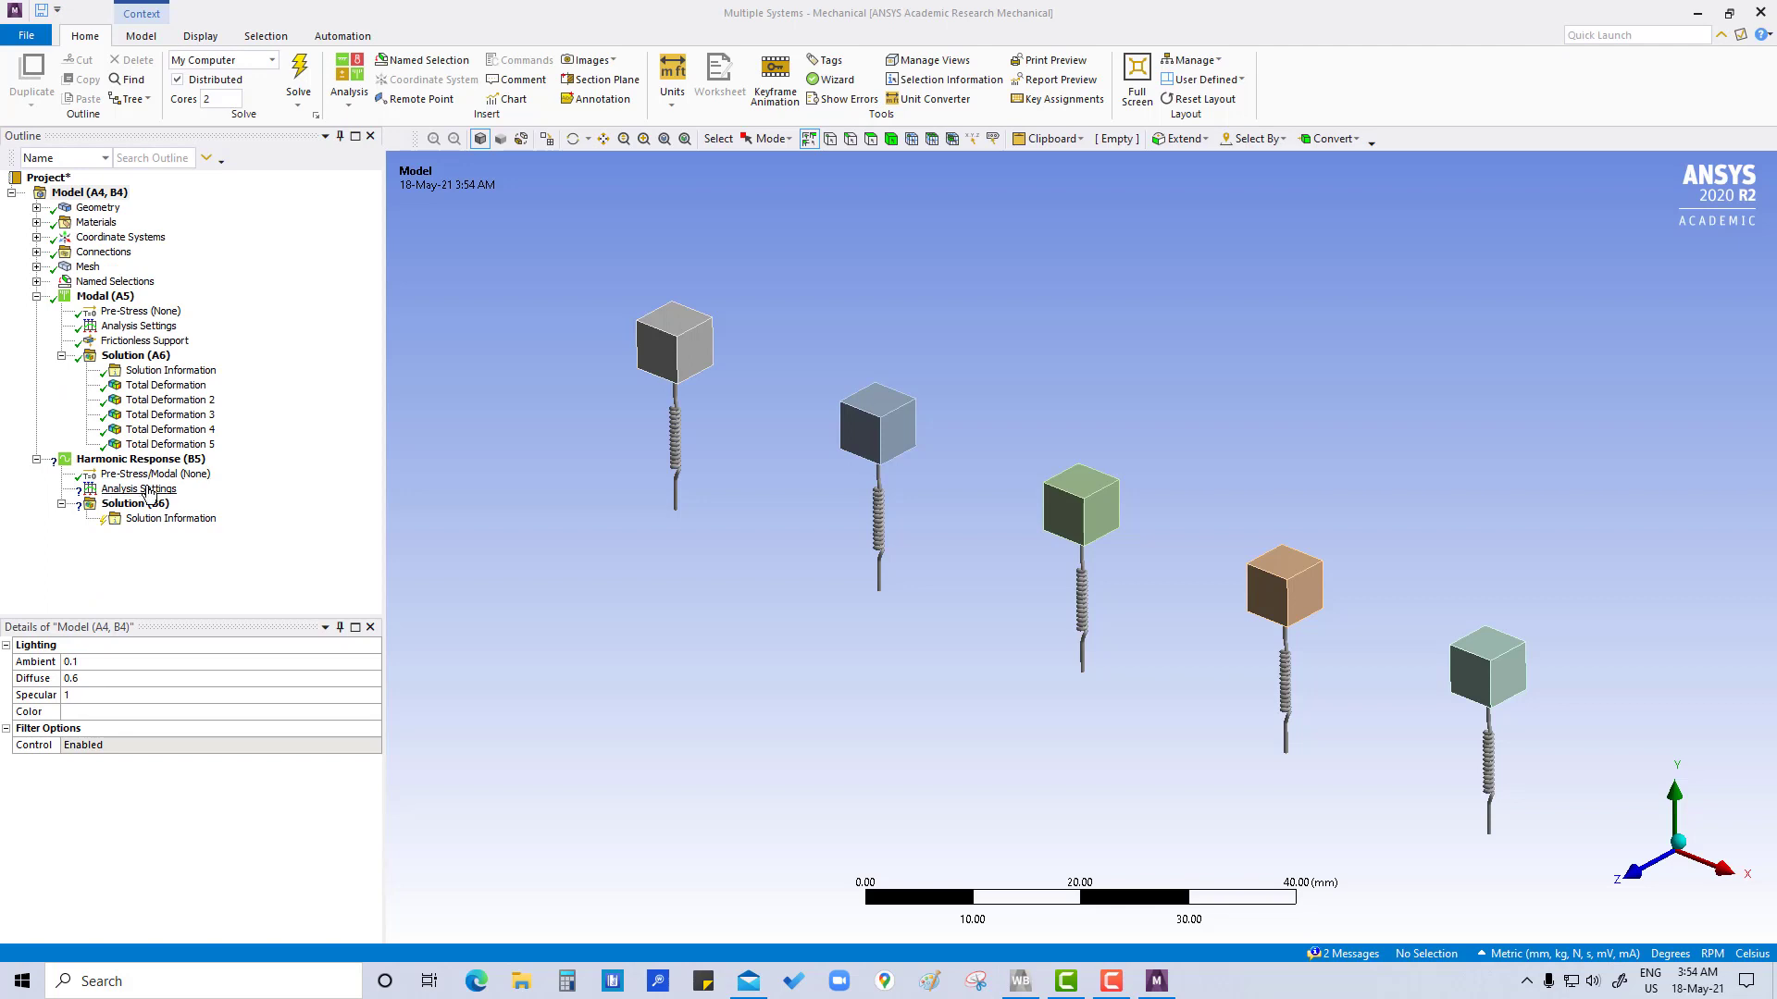
Set the harmonic response frequency range maximum to 4.5 Hz with 100 solution intervals
click(137, 491)
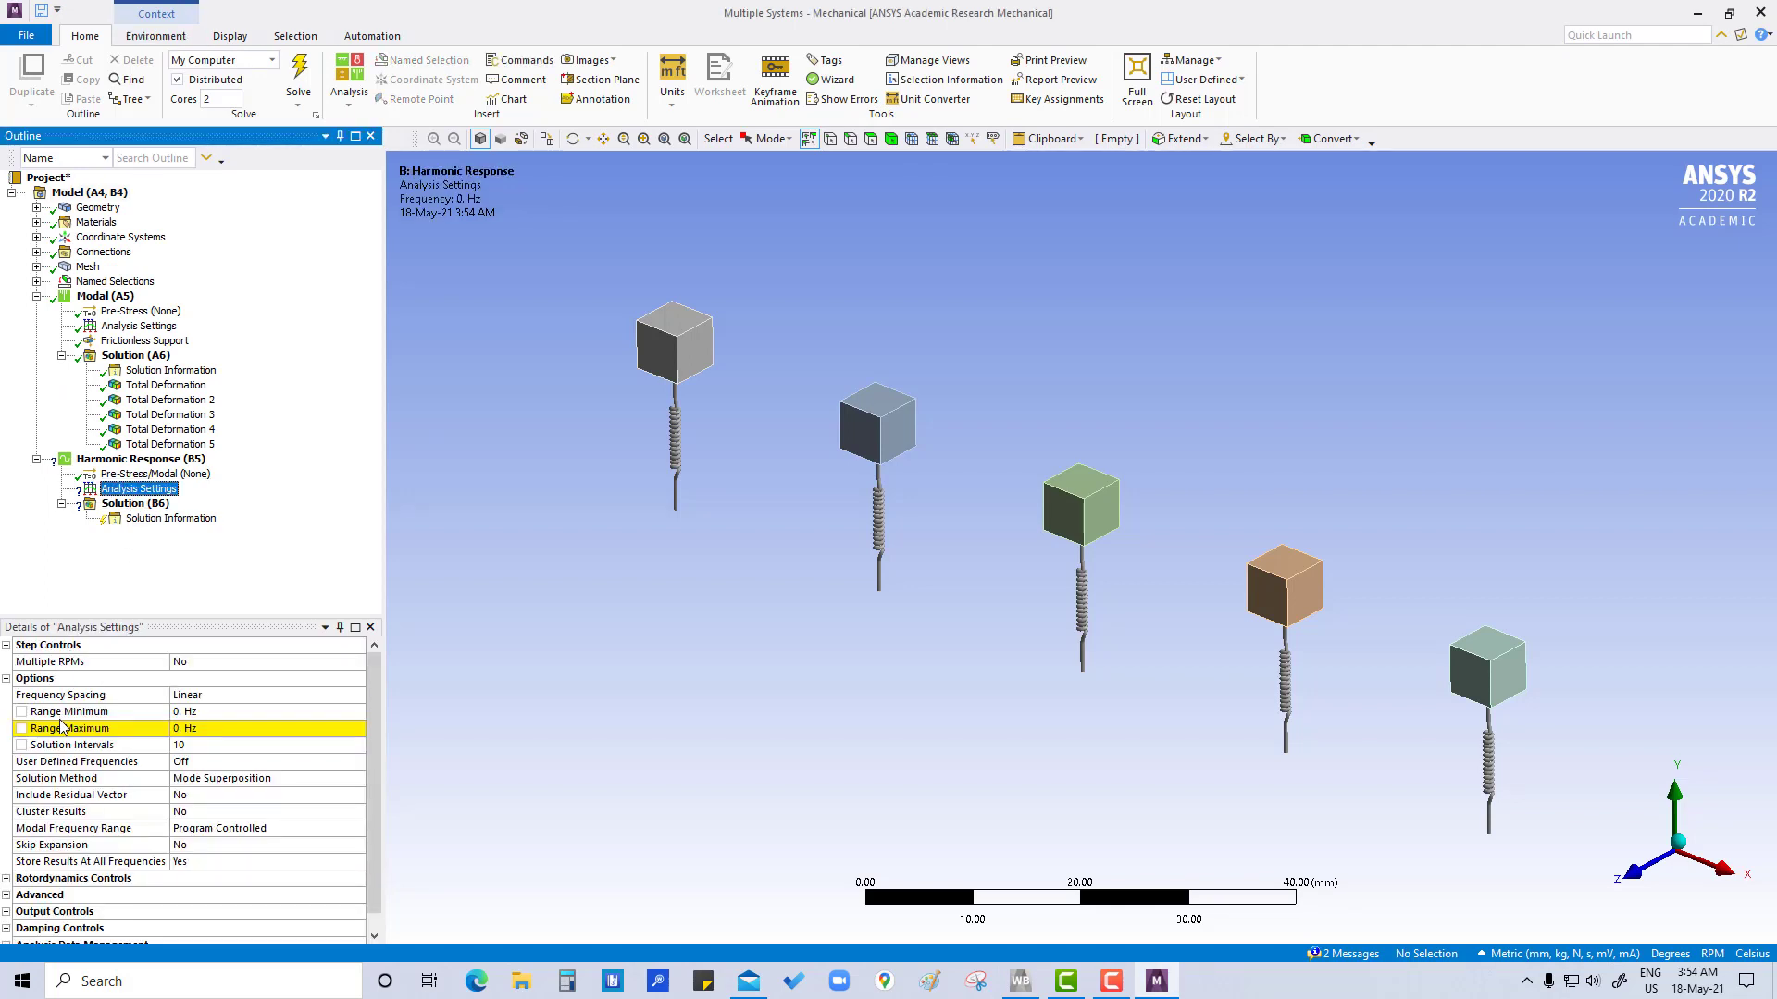
click(195, 728)
drag(195, 728, 142, 730)
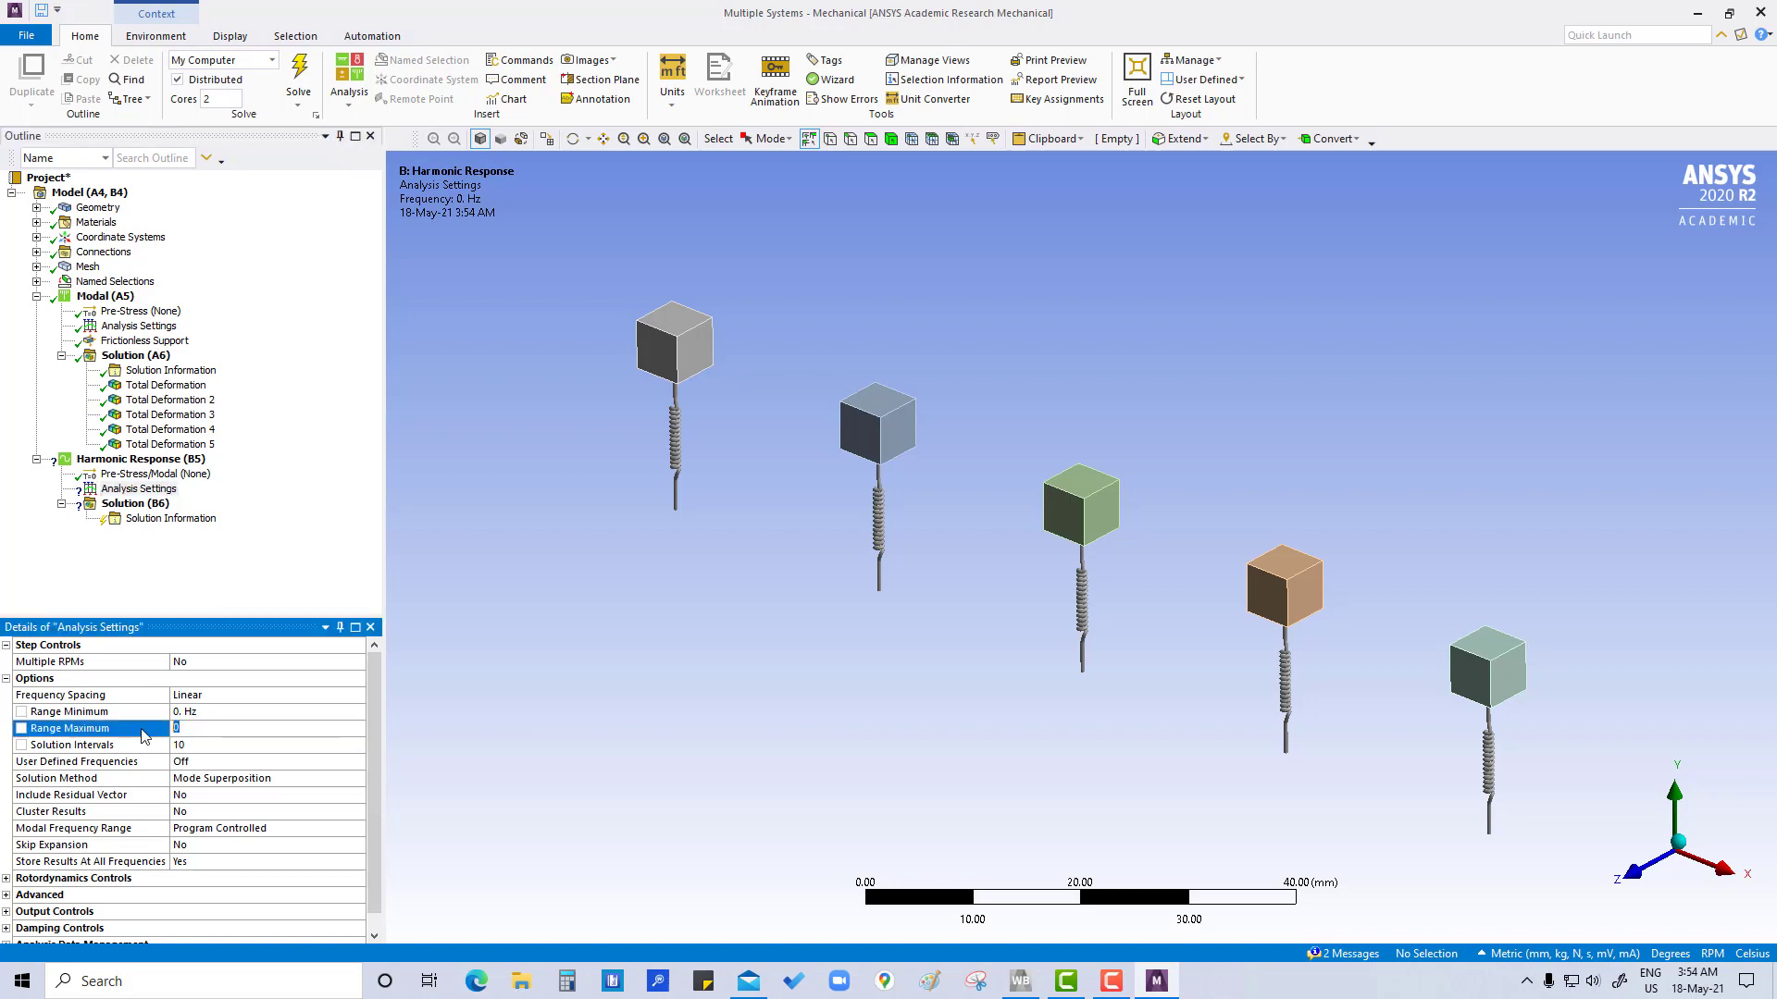
text(4.5)
key(Return)
click(193, 746)
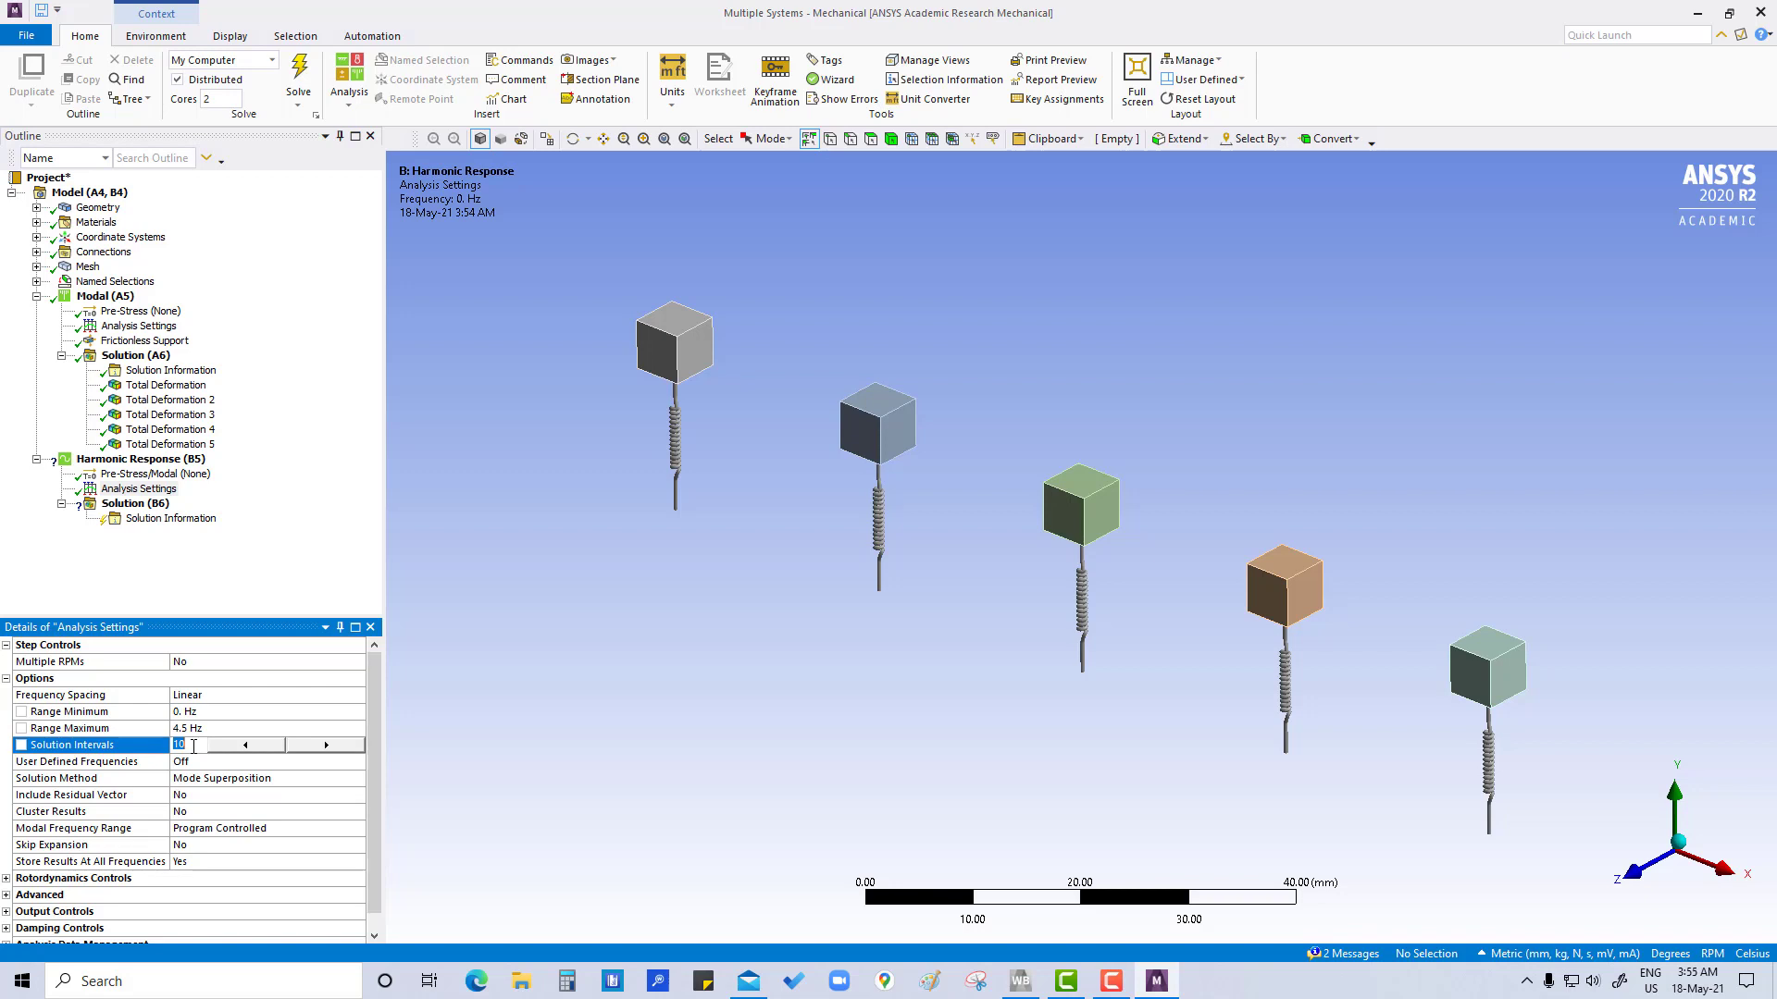
text(100)
key(Return)
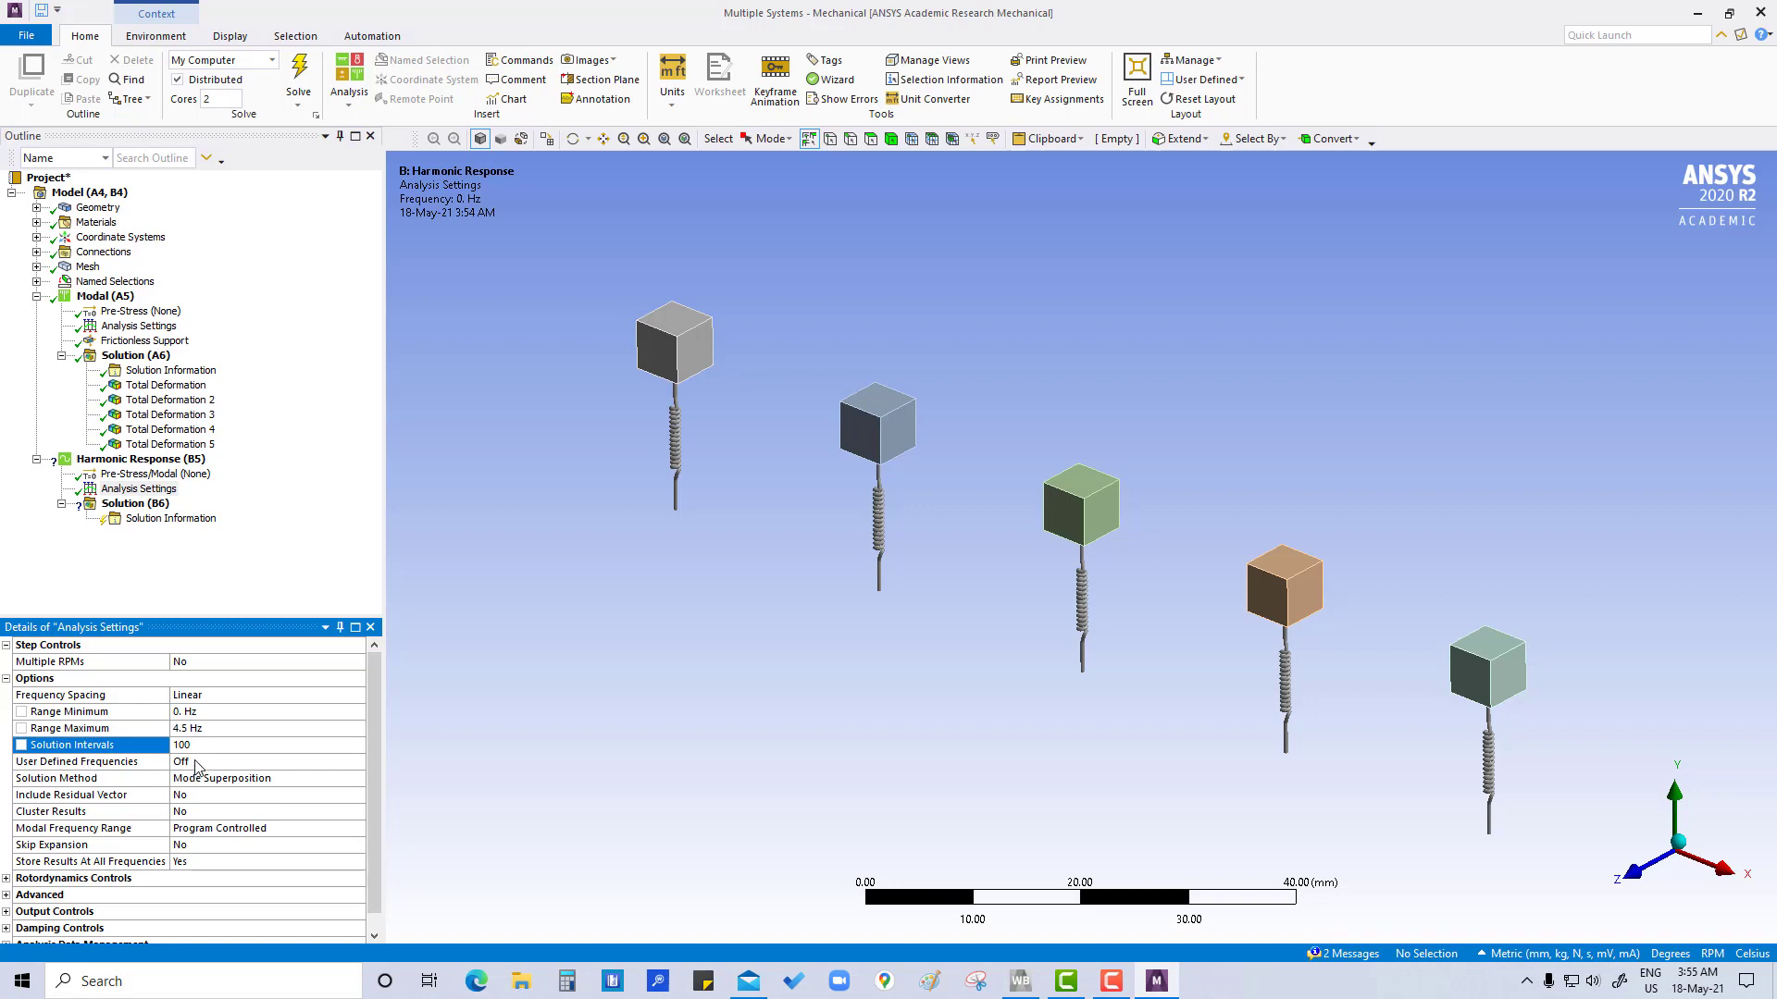
Turn on user-defined frequencies in the harmonic response analysis settings
click(194, 762)
click(358, 769)
click(188, 793)
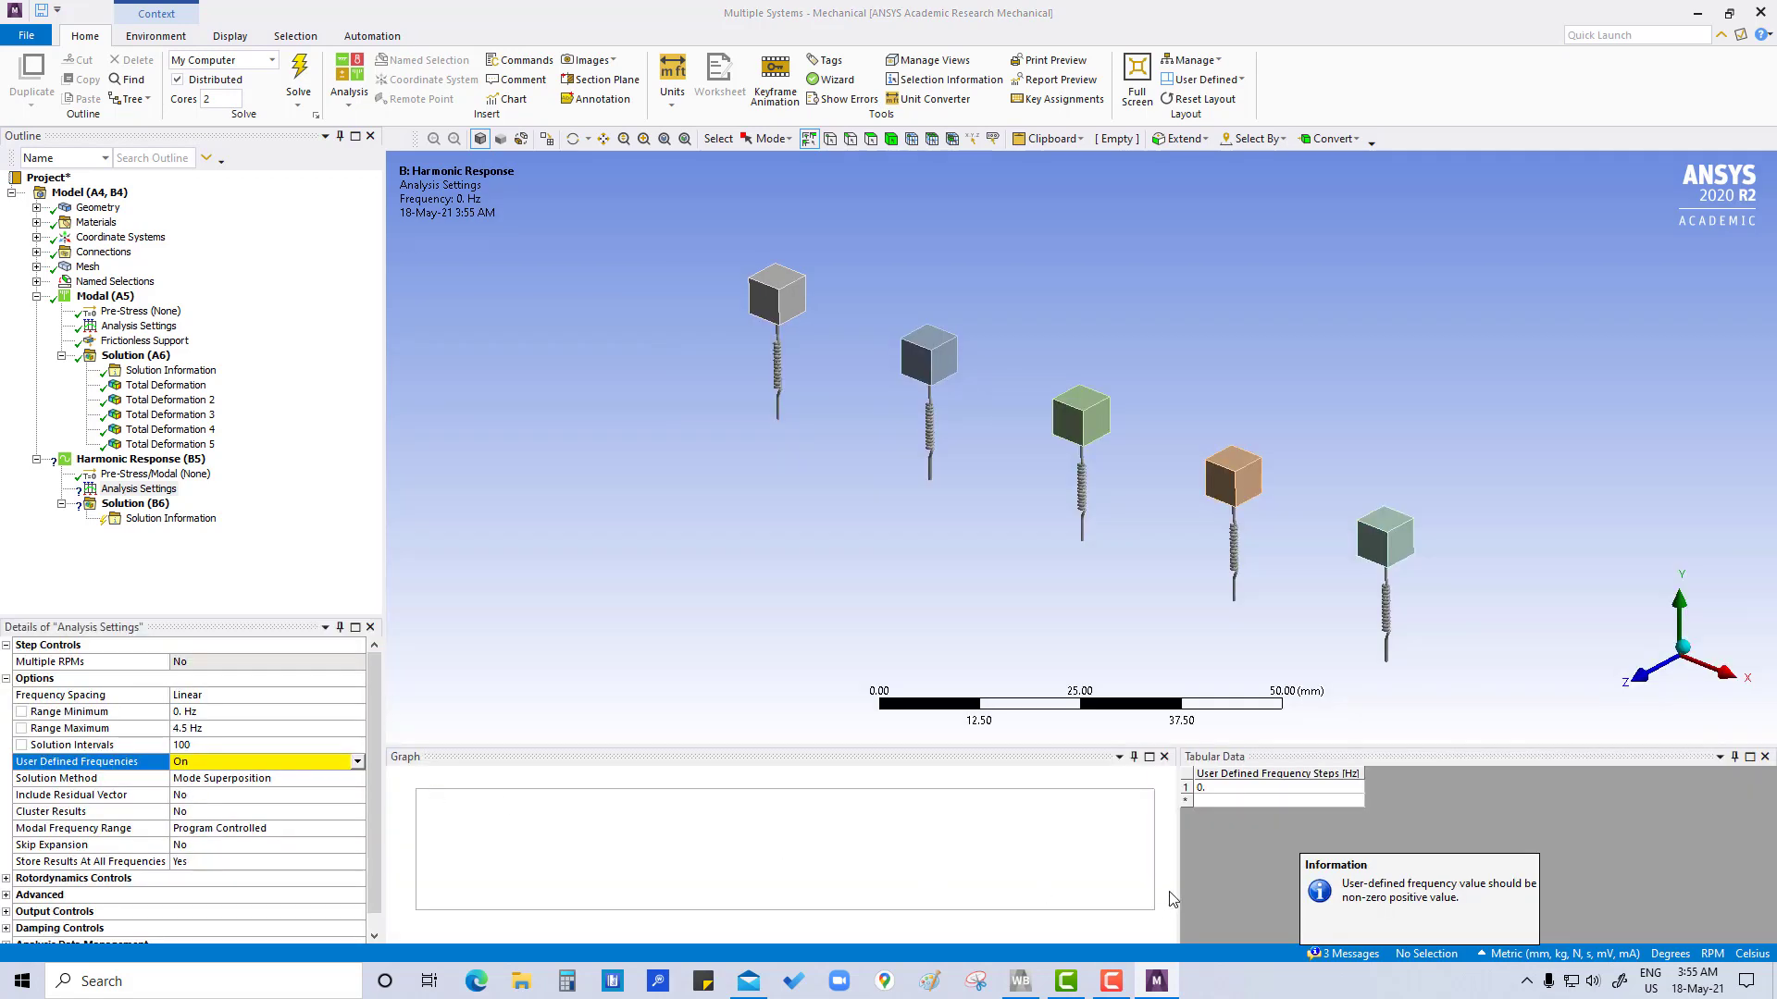
Enter the user-defined frequency steps 1, 1.5, 2, 3 and 4 Hz
click(1234, 790)
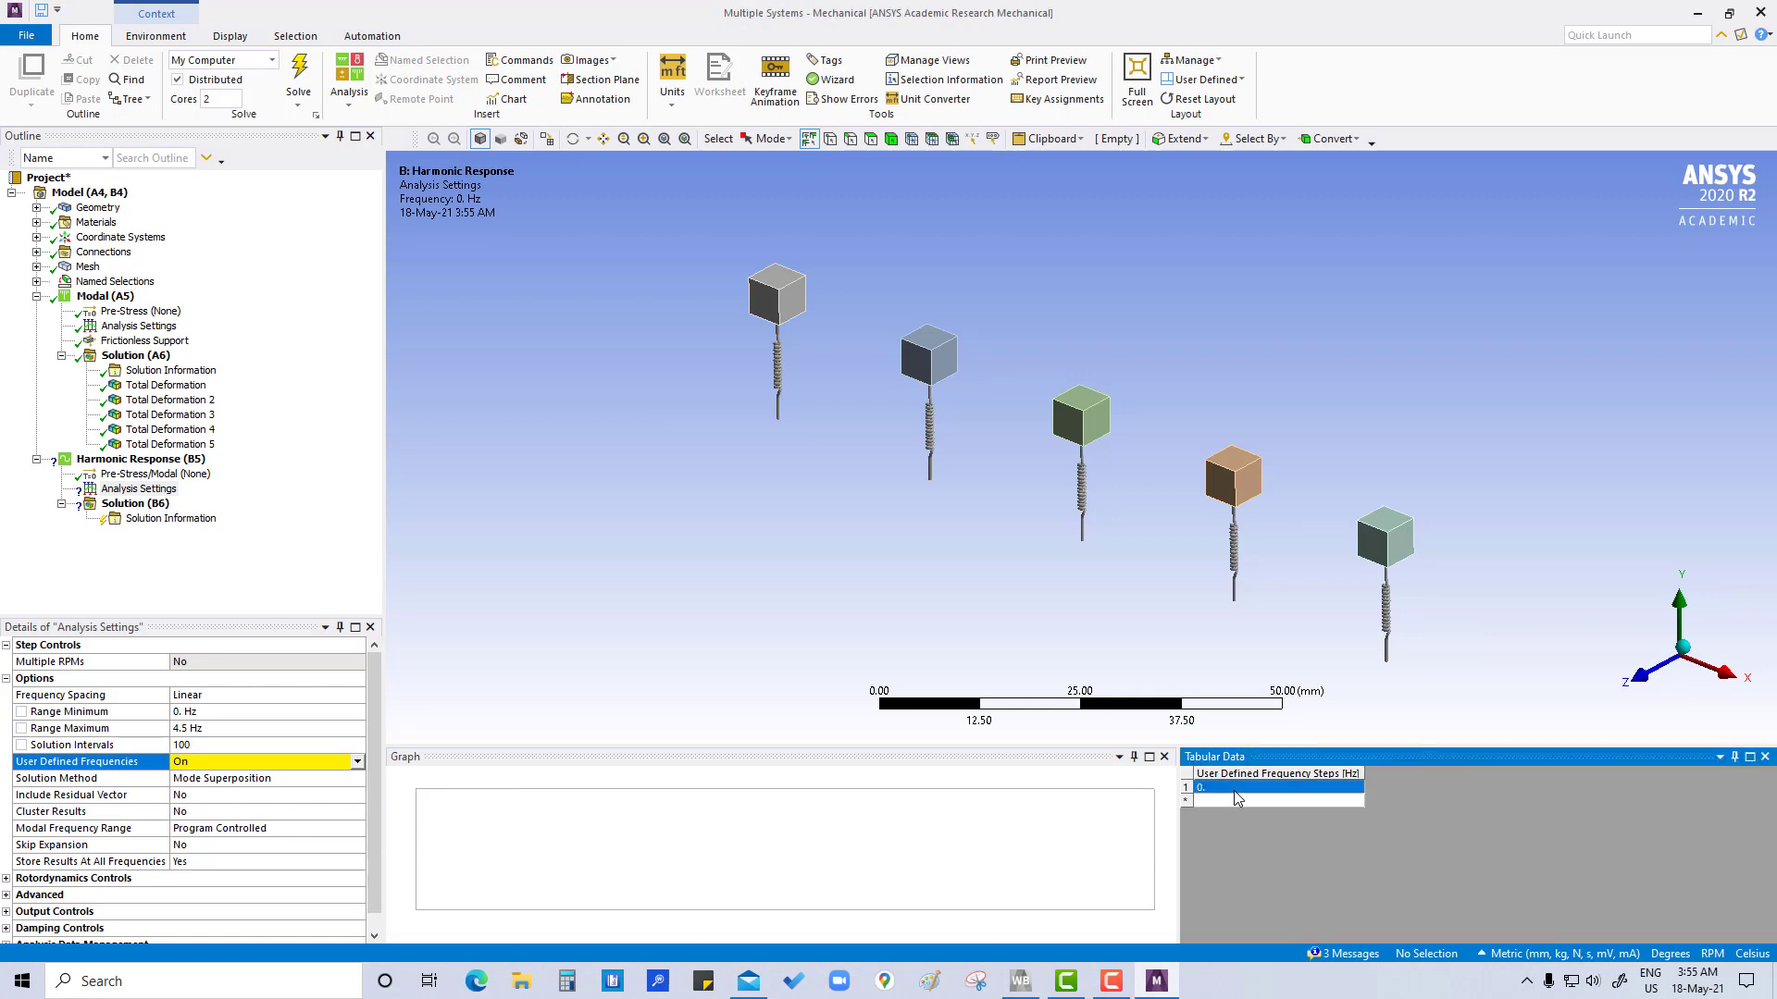
text(1)
key(Return)
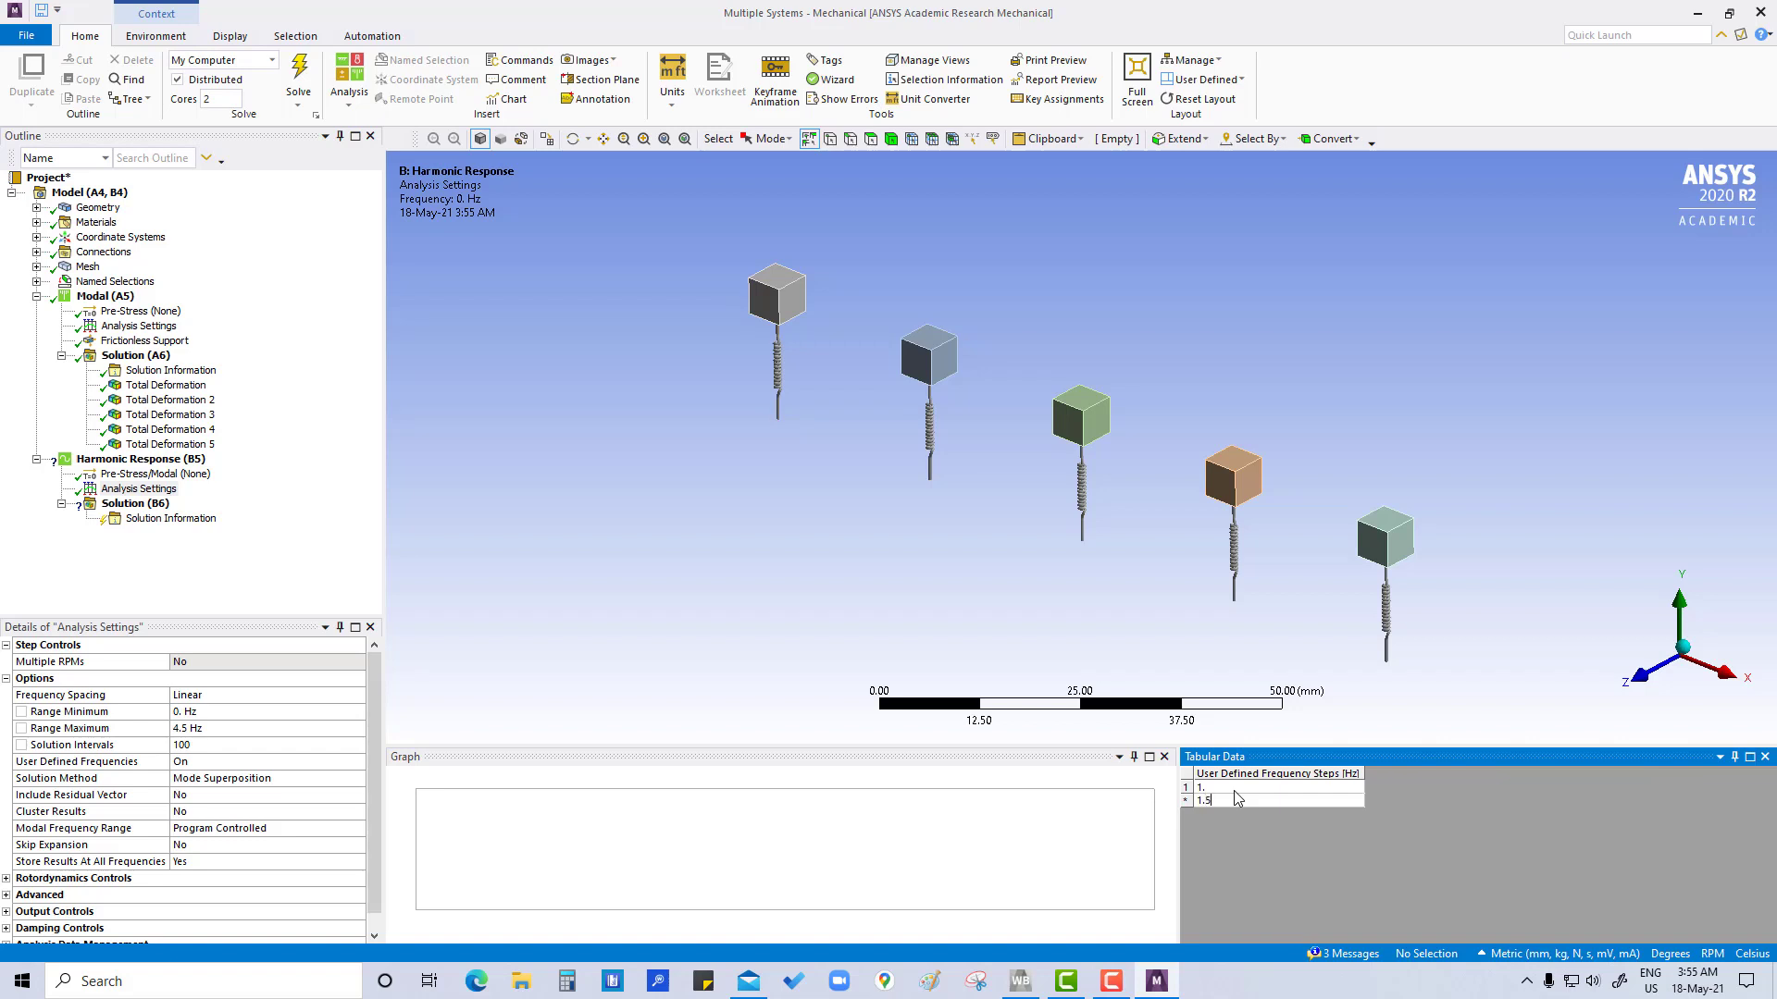
text(1.5)
key(Return)
text(2)
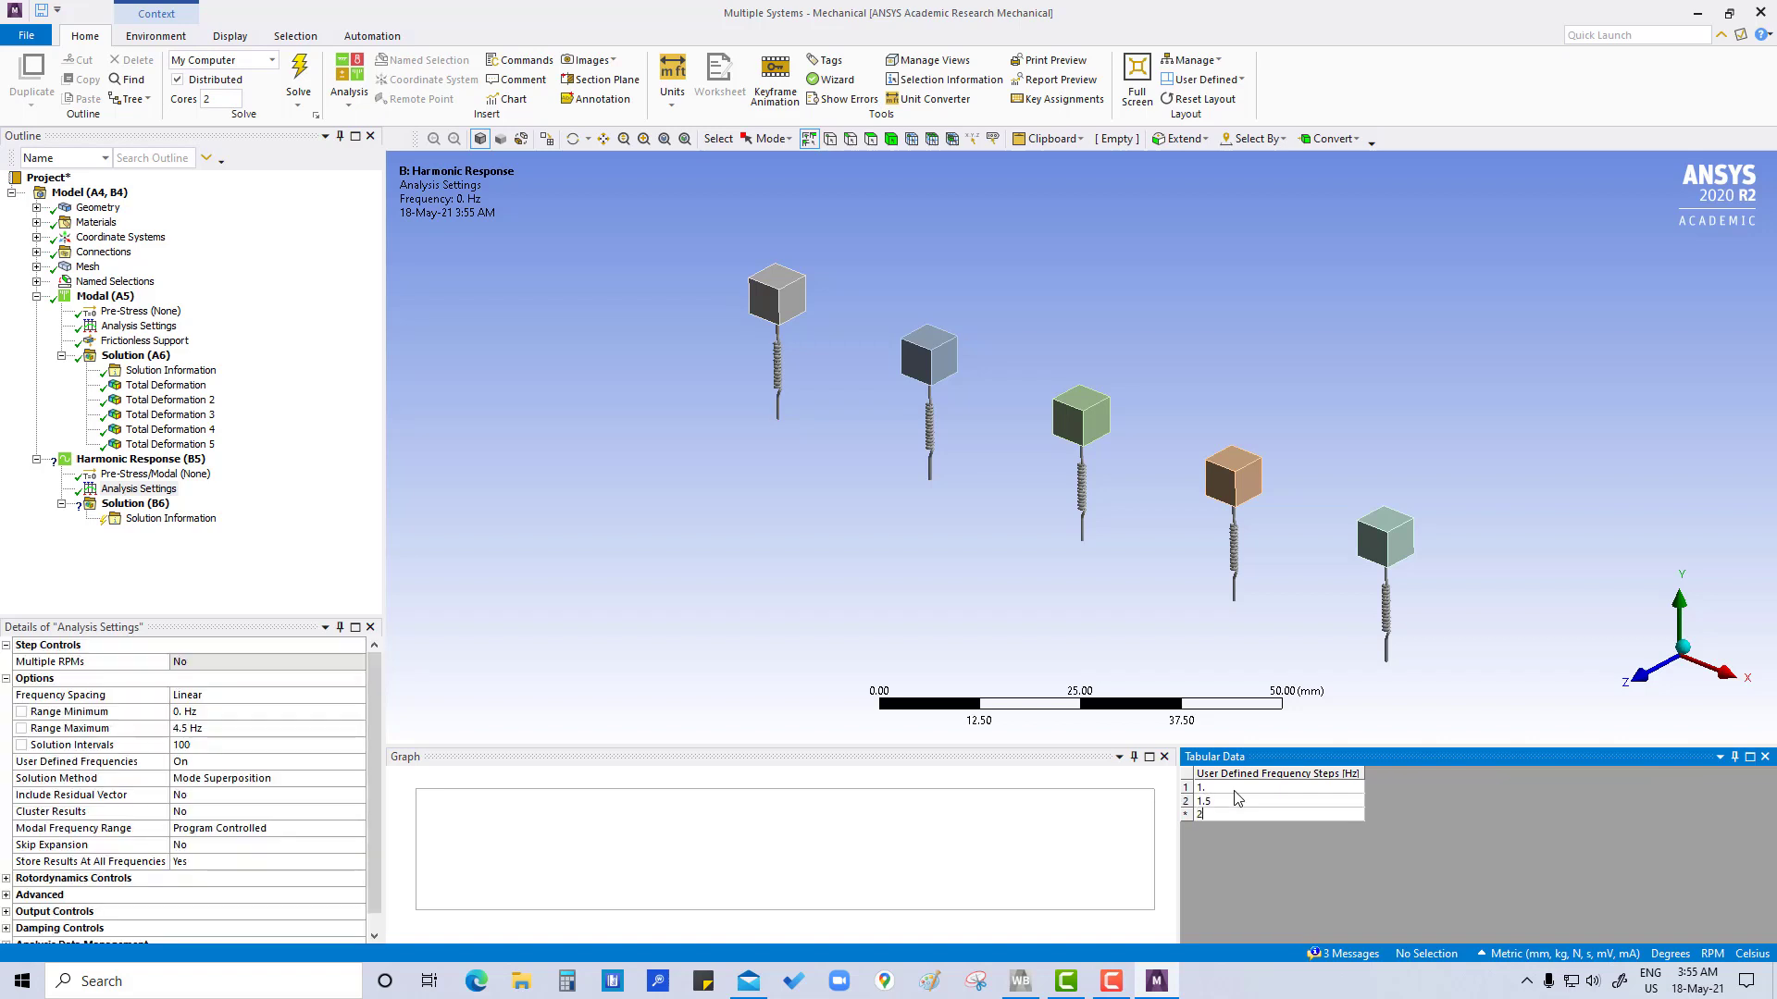
key(Return)
text(3)
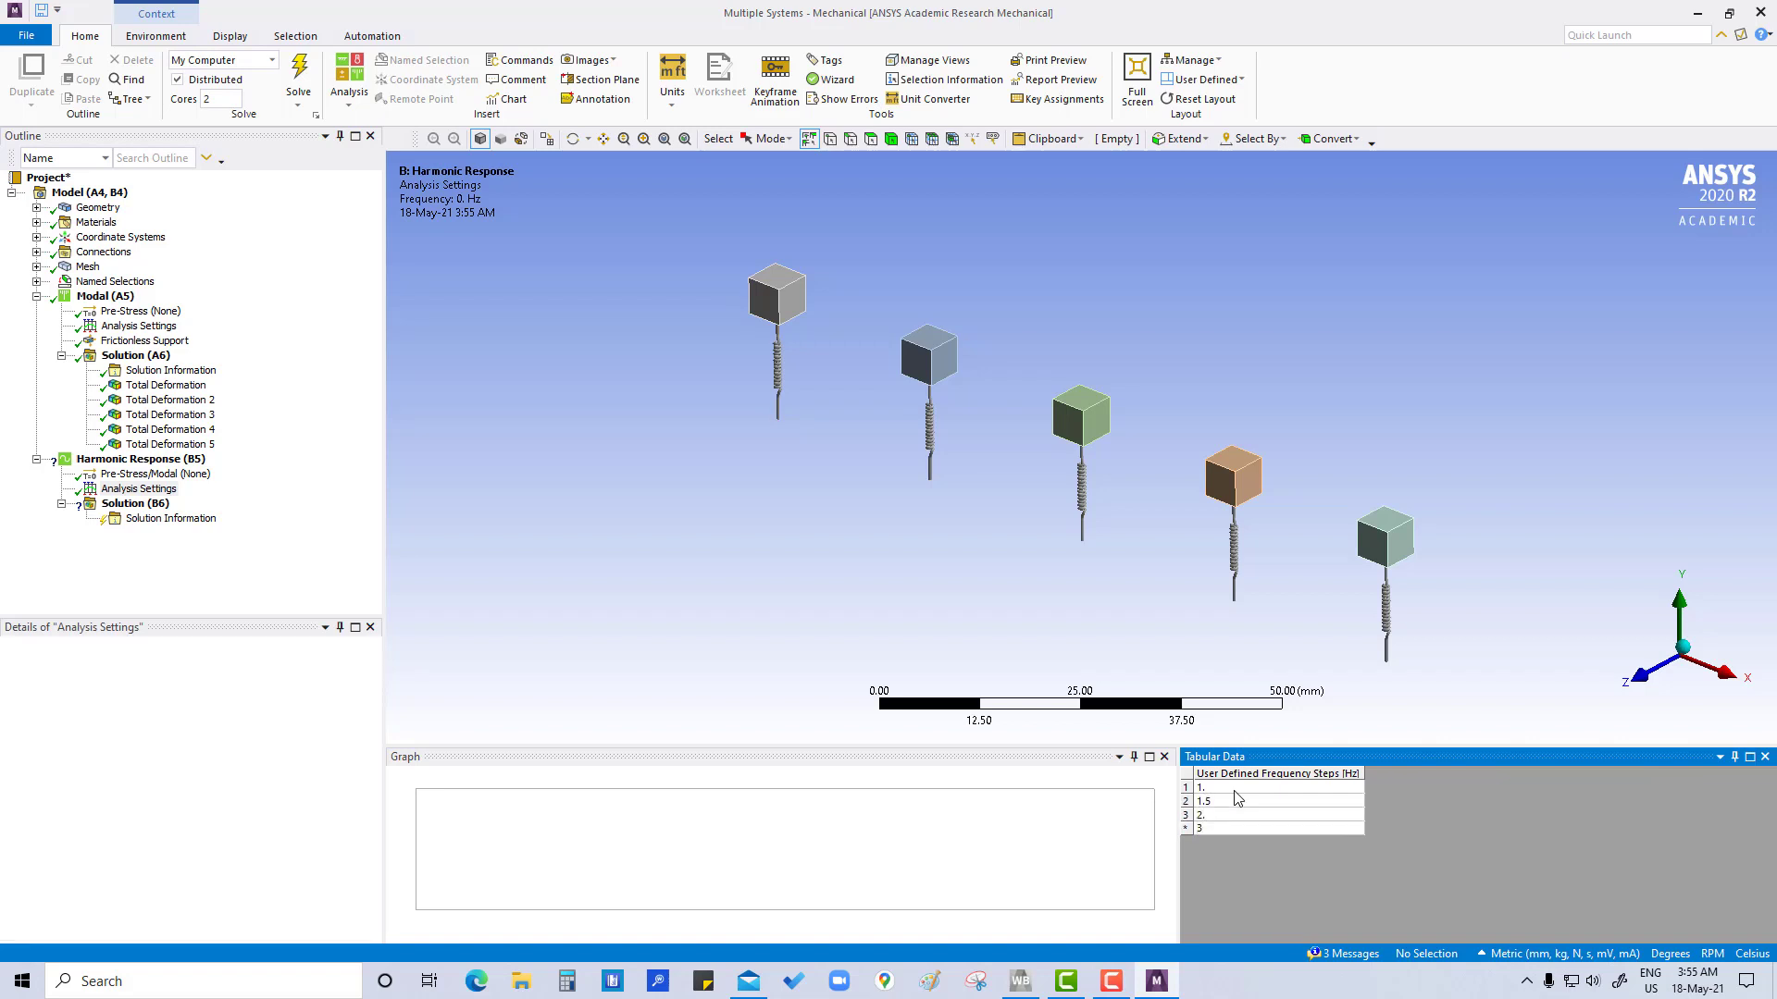
key(Return)
key(Return)
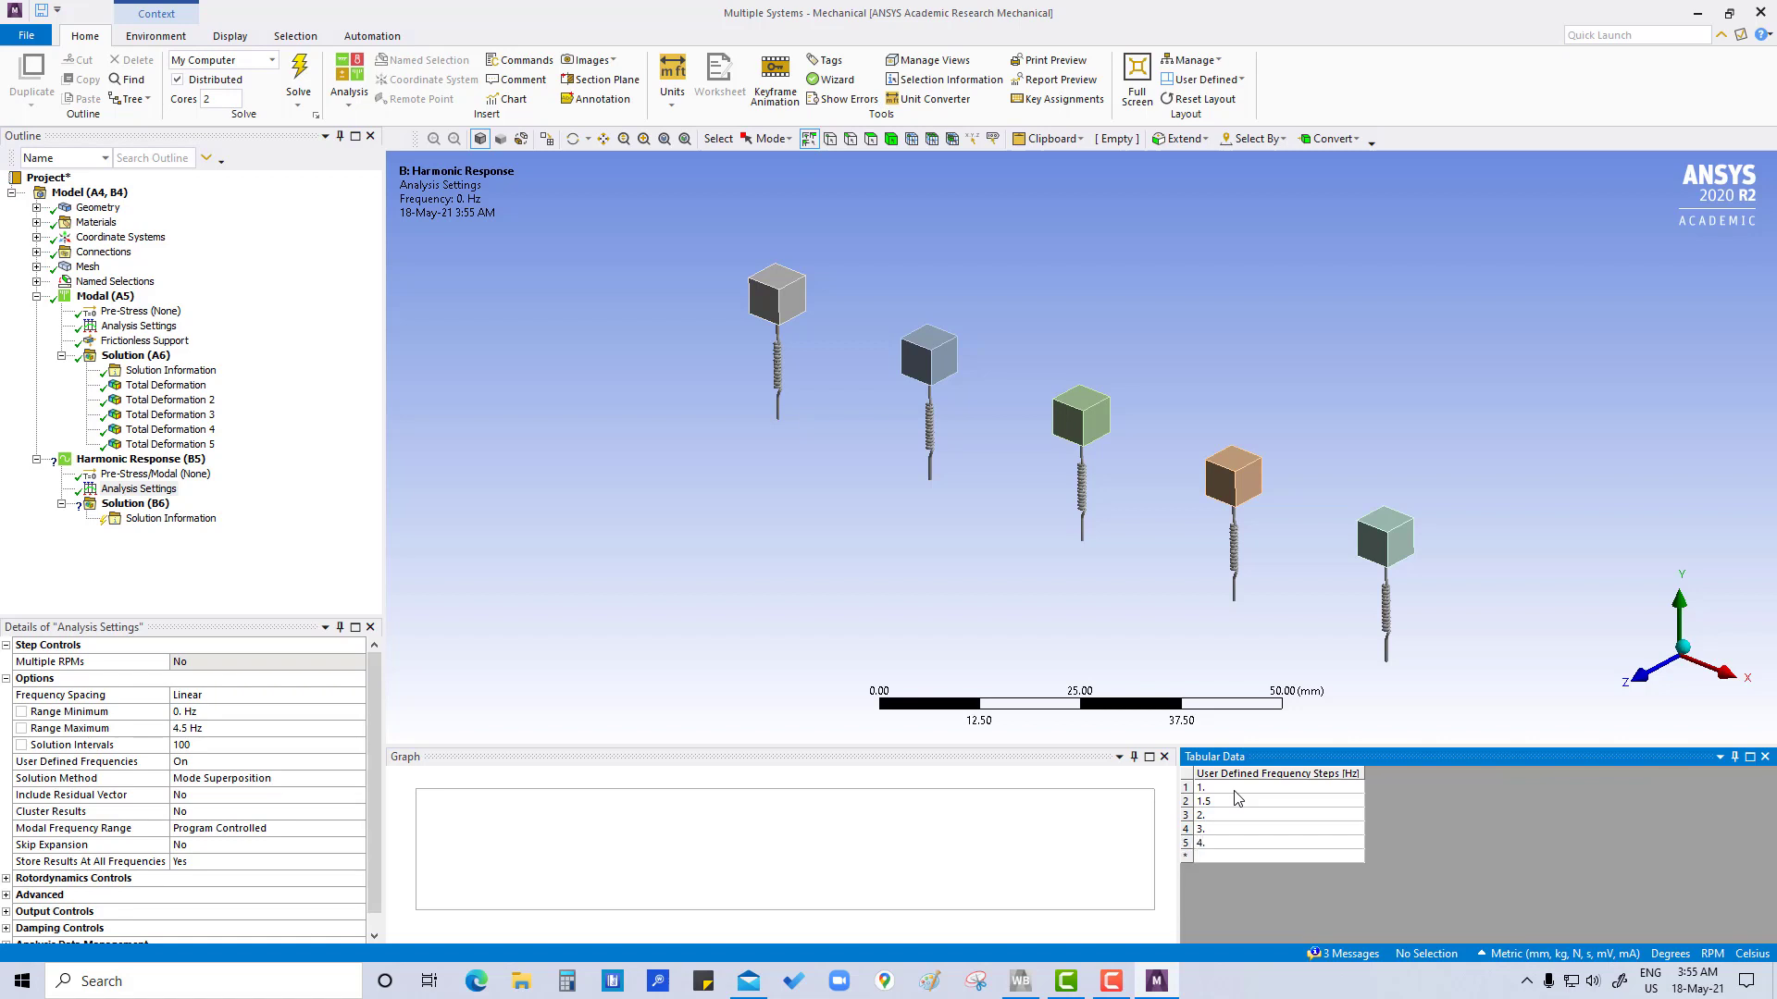
Set the harmonic response analysis solution method to Full
click(143, 488)
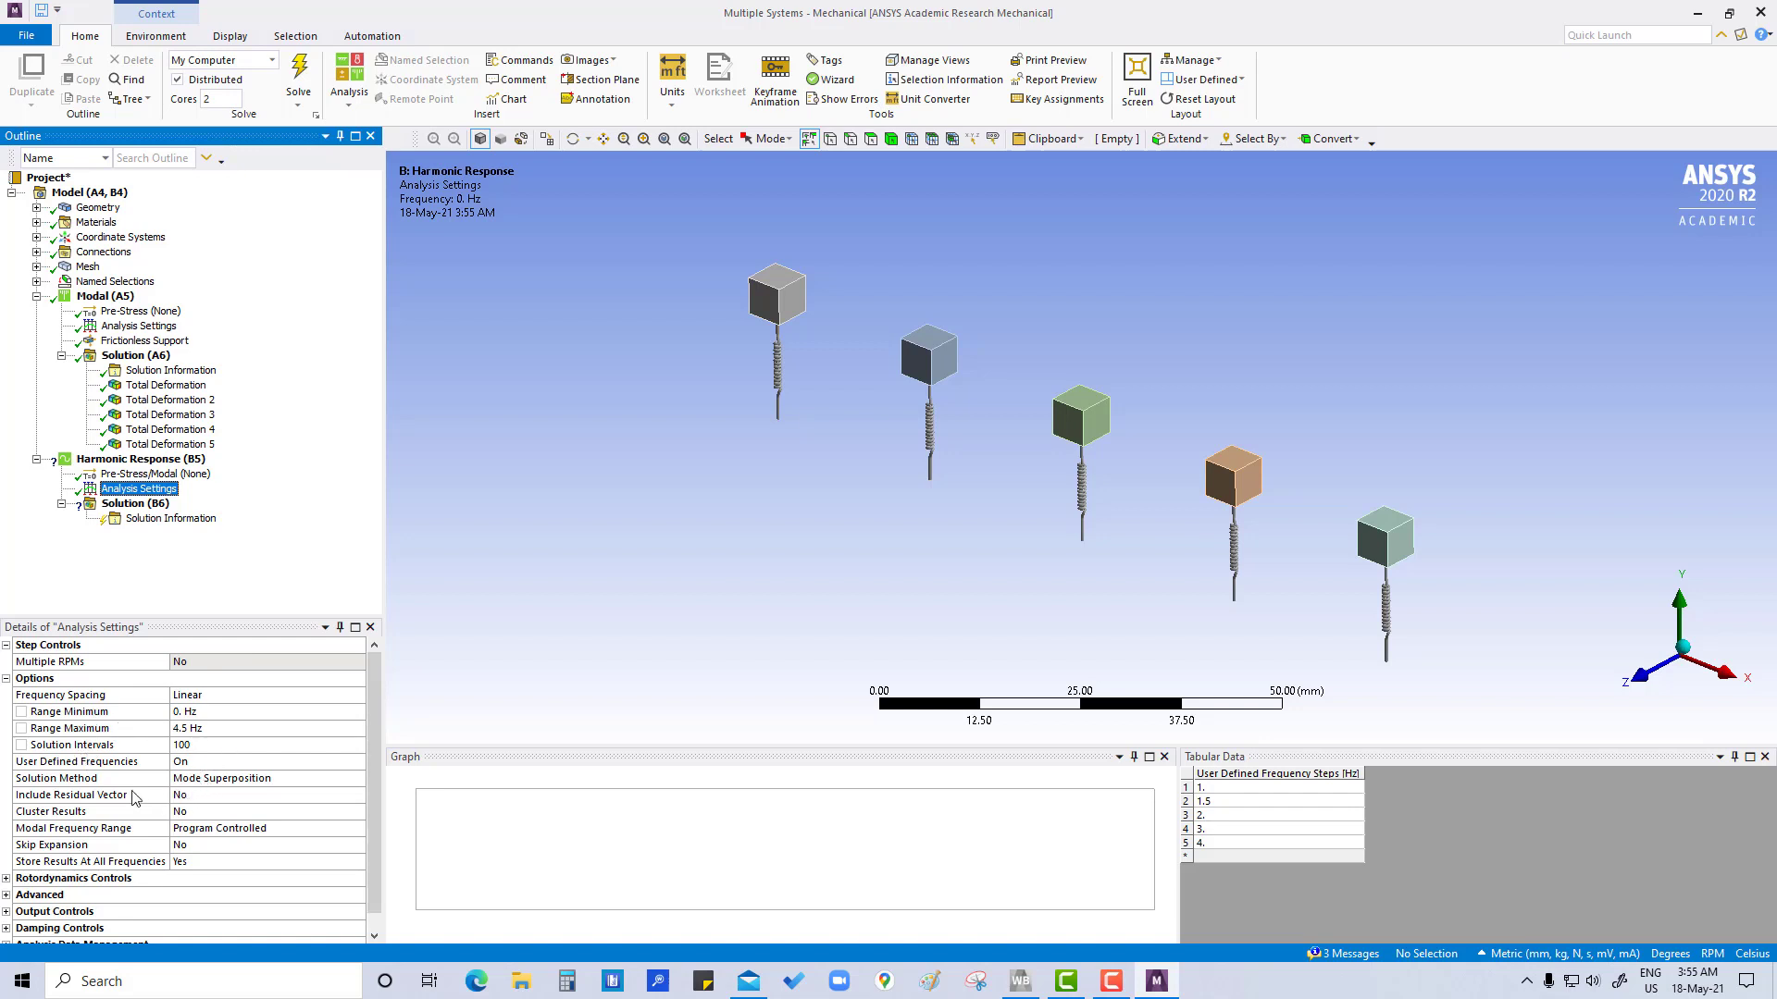
click(266, 779)
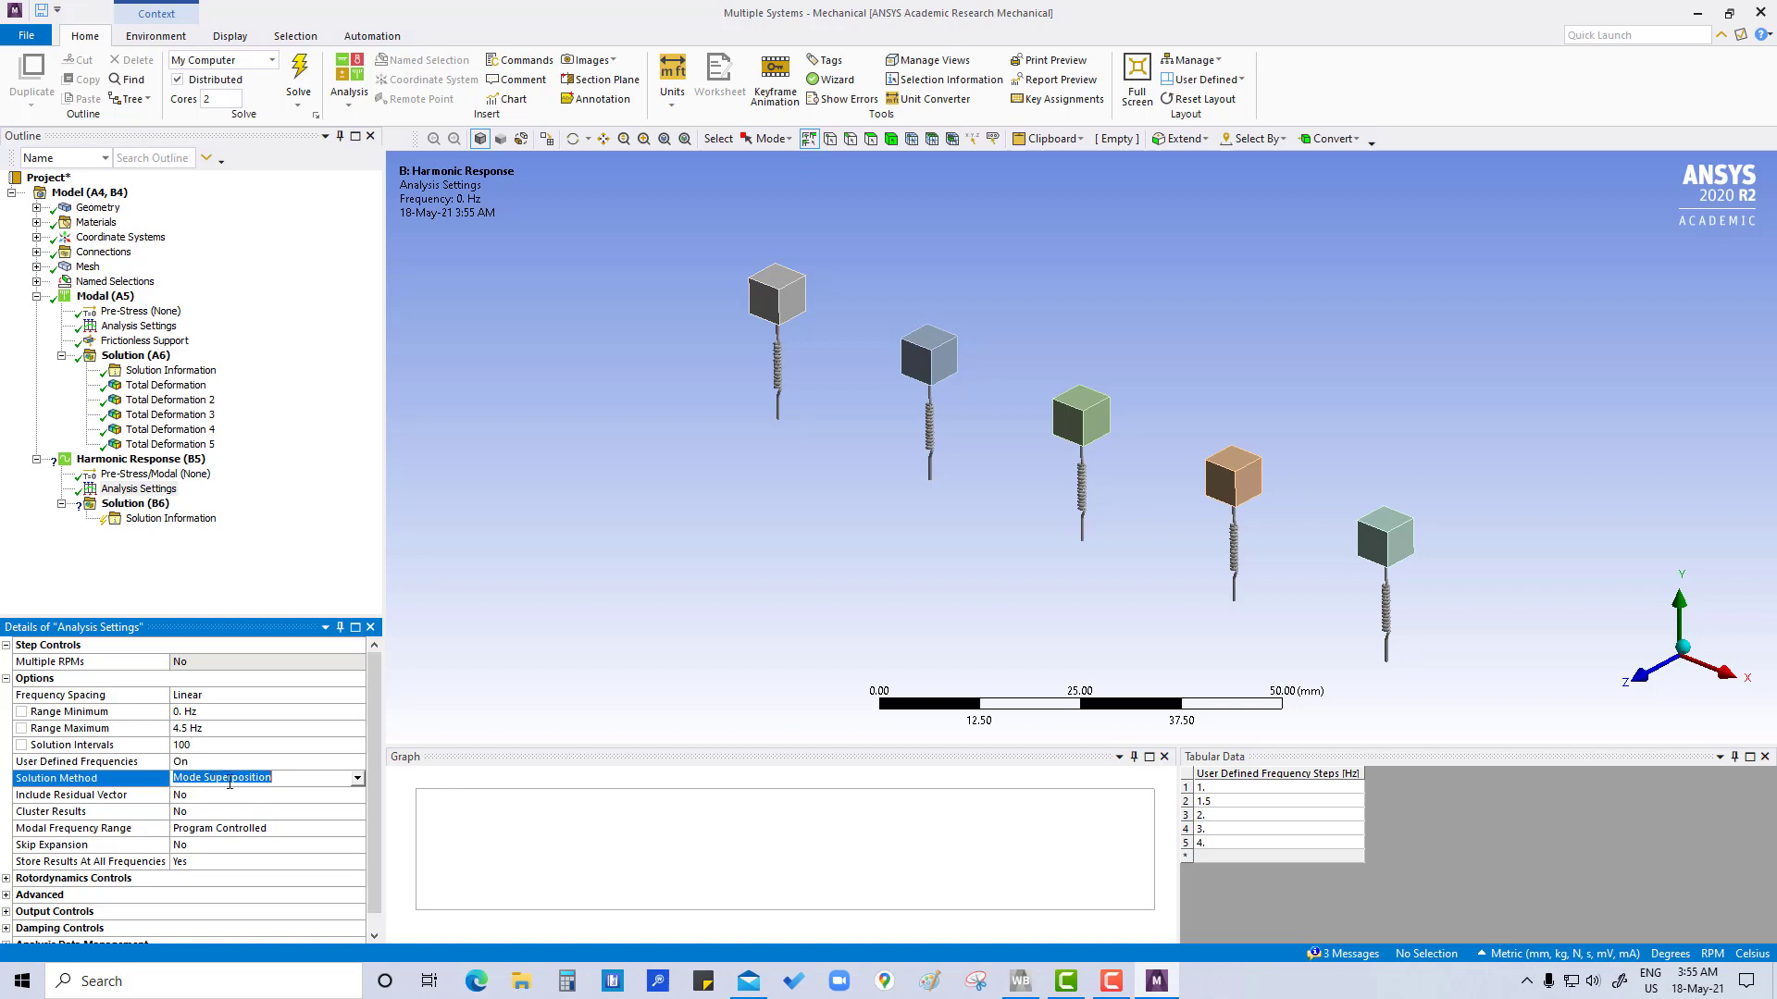
click(359, 780)
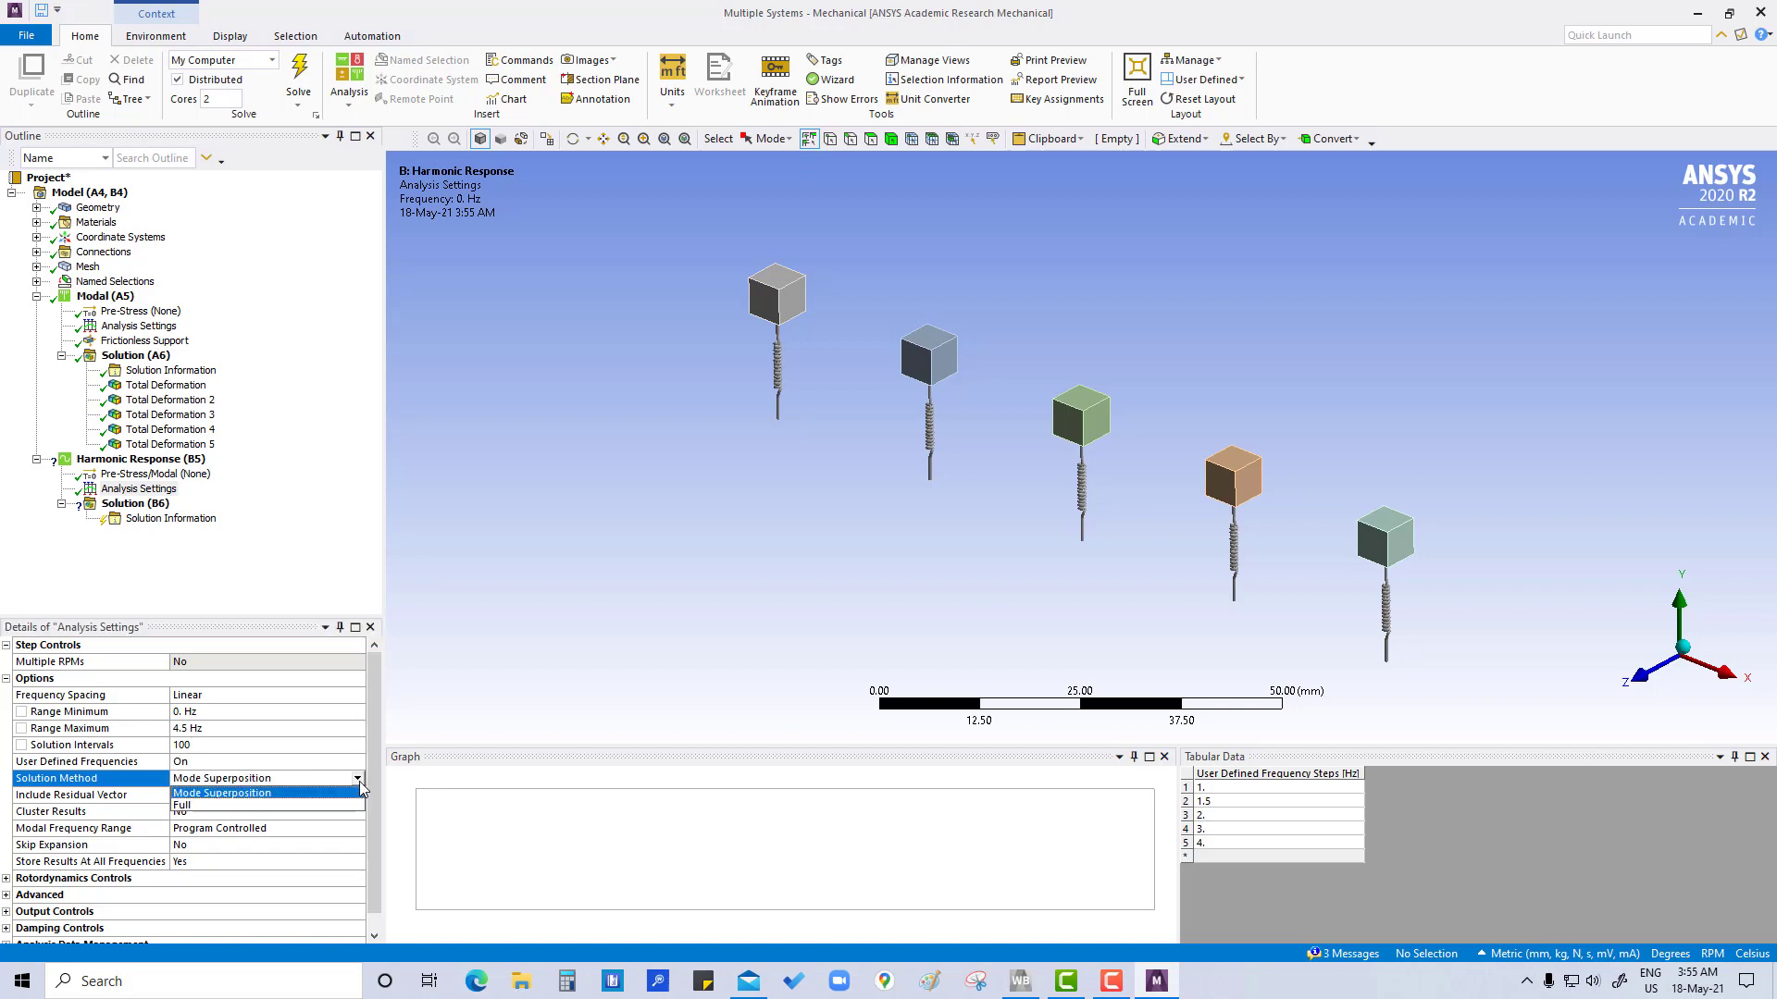
click(214, 805)
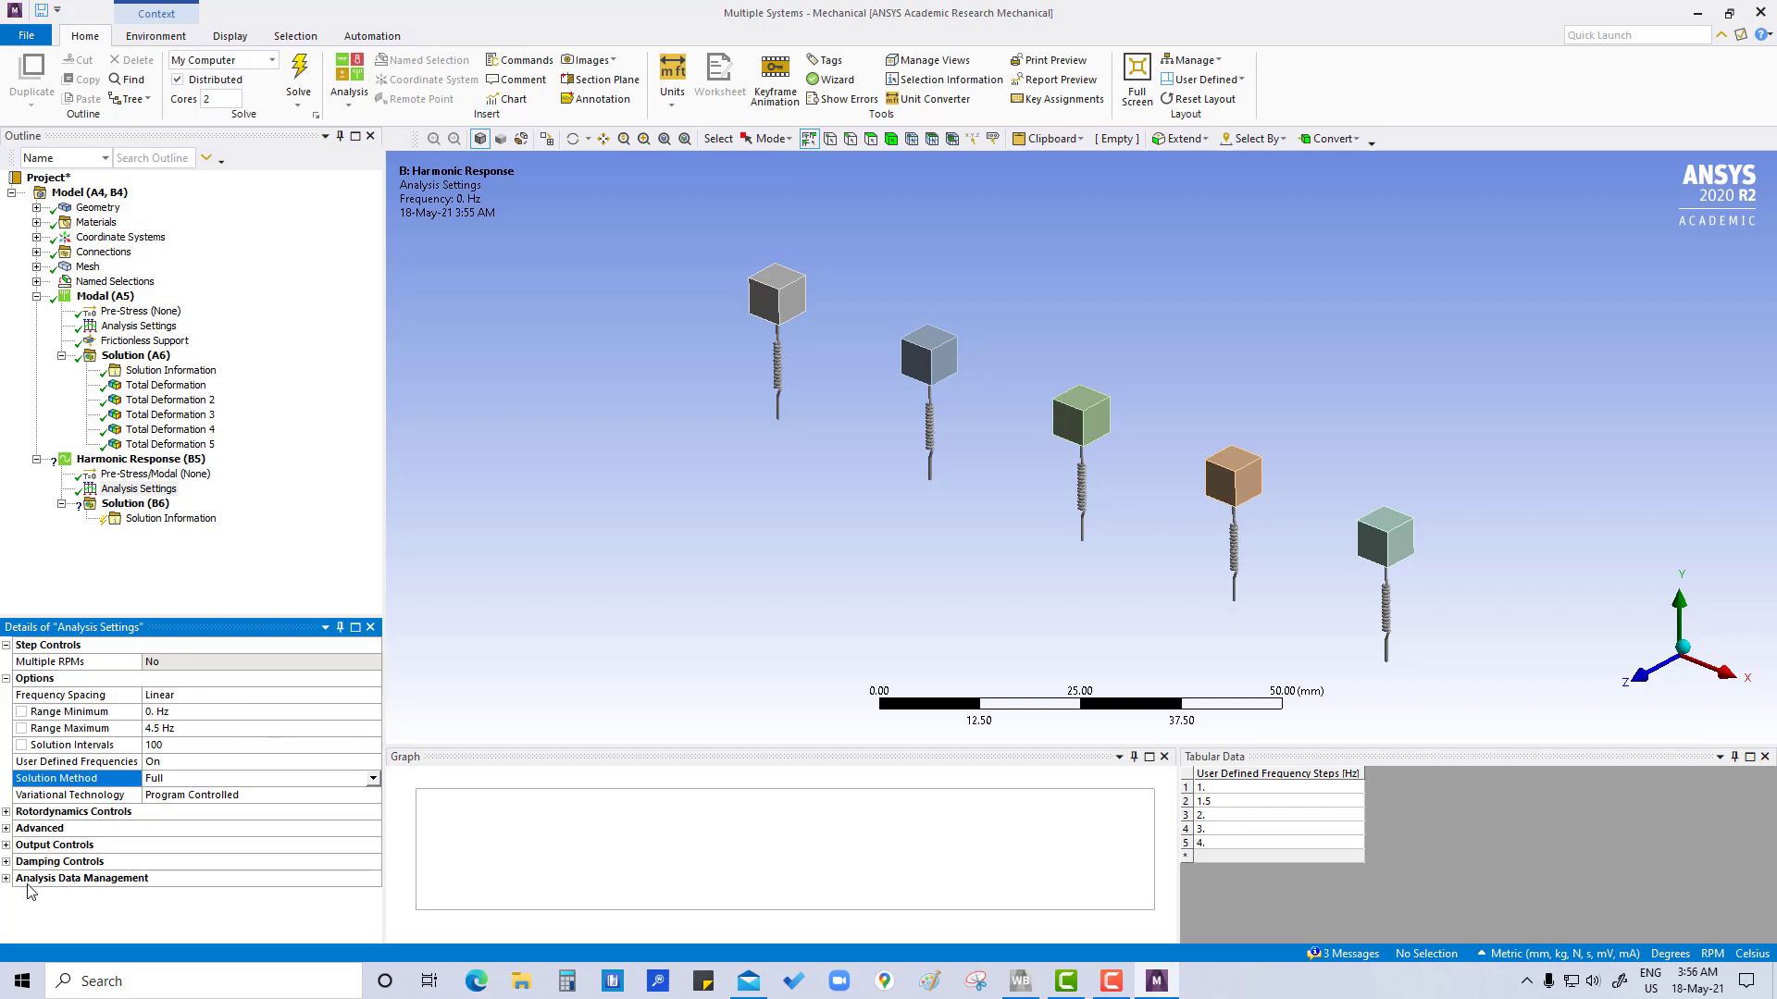
Set the constant structural damping coefficient of the harmonic response to 0.04
click(6, 861)
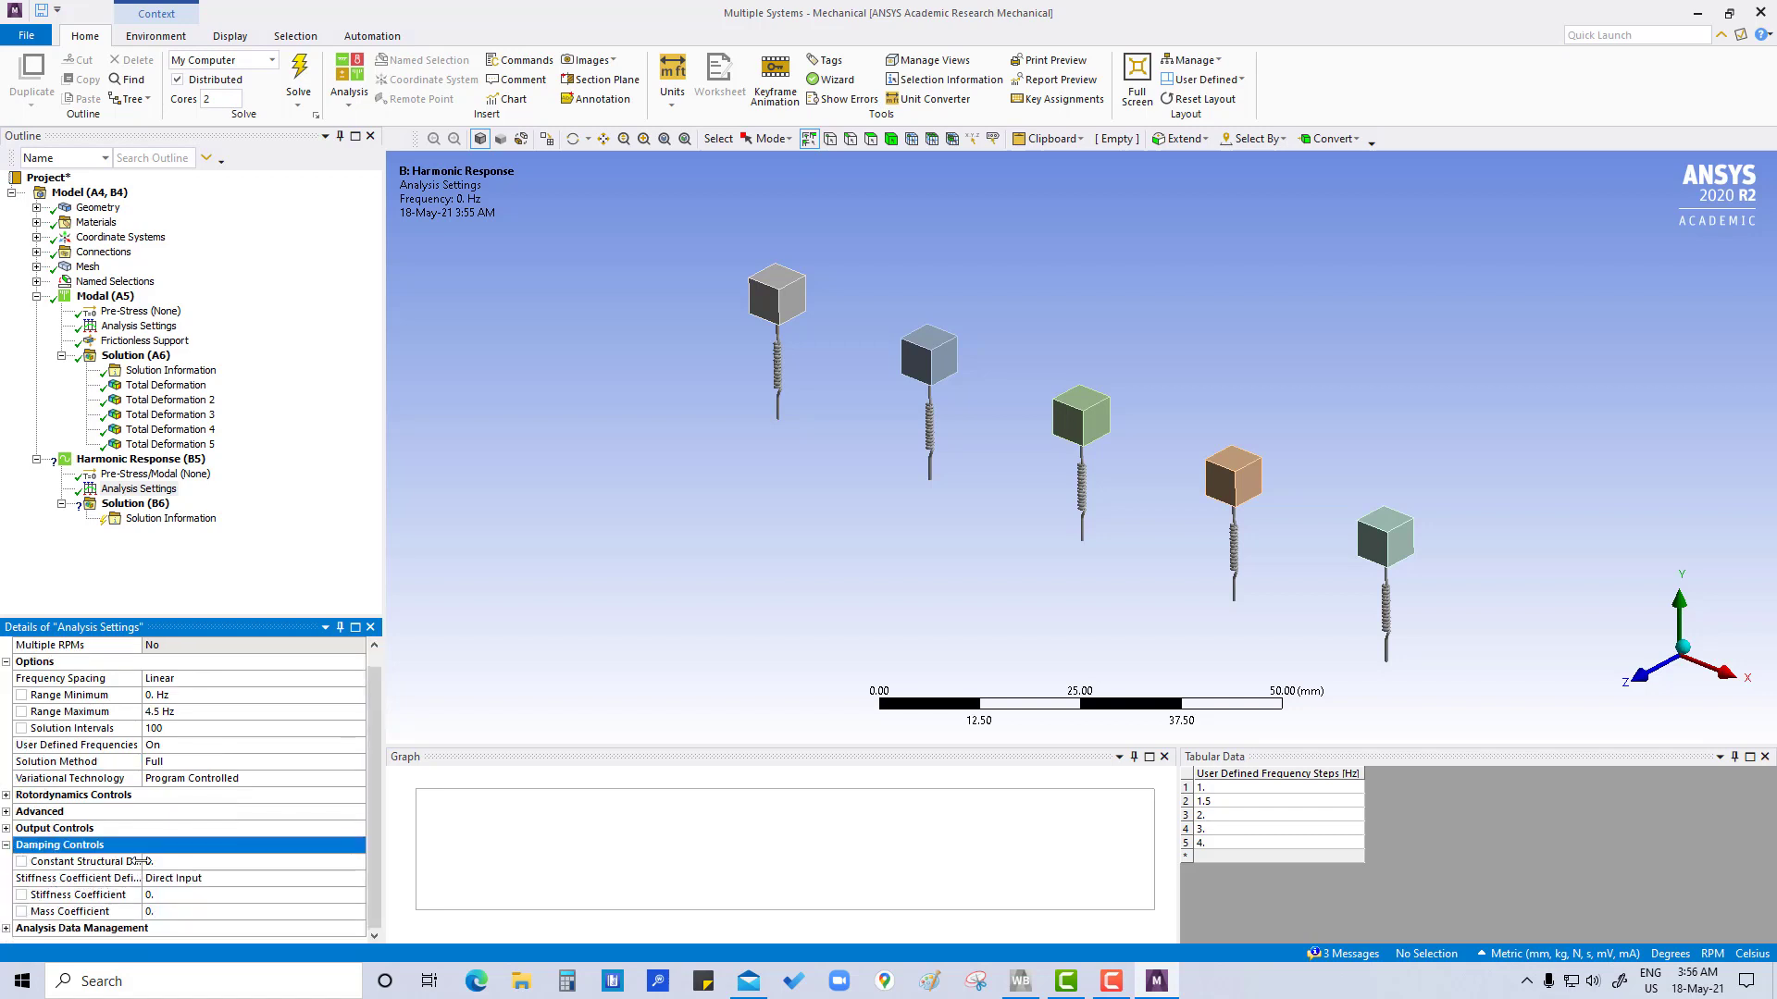
drag(142, 862, 234, 862)
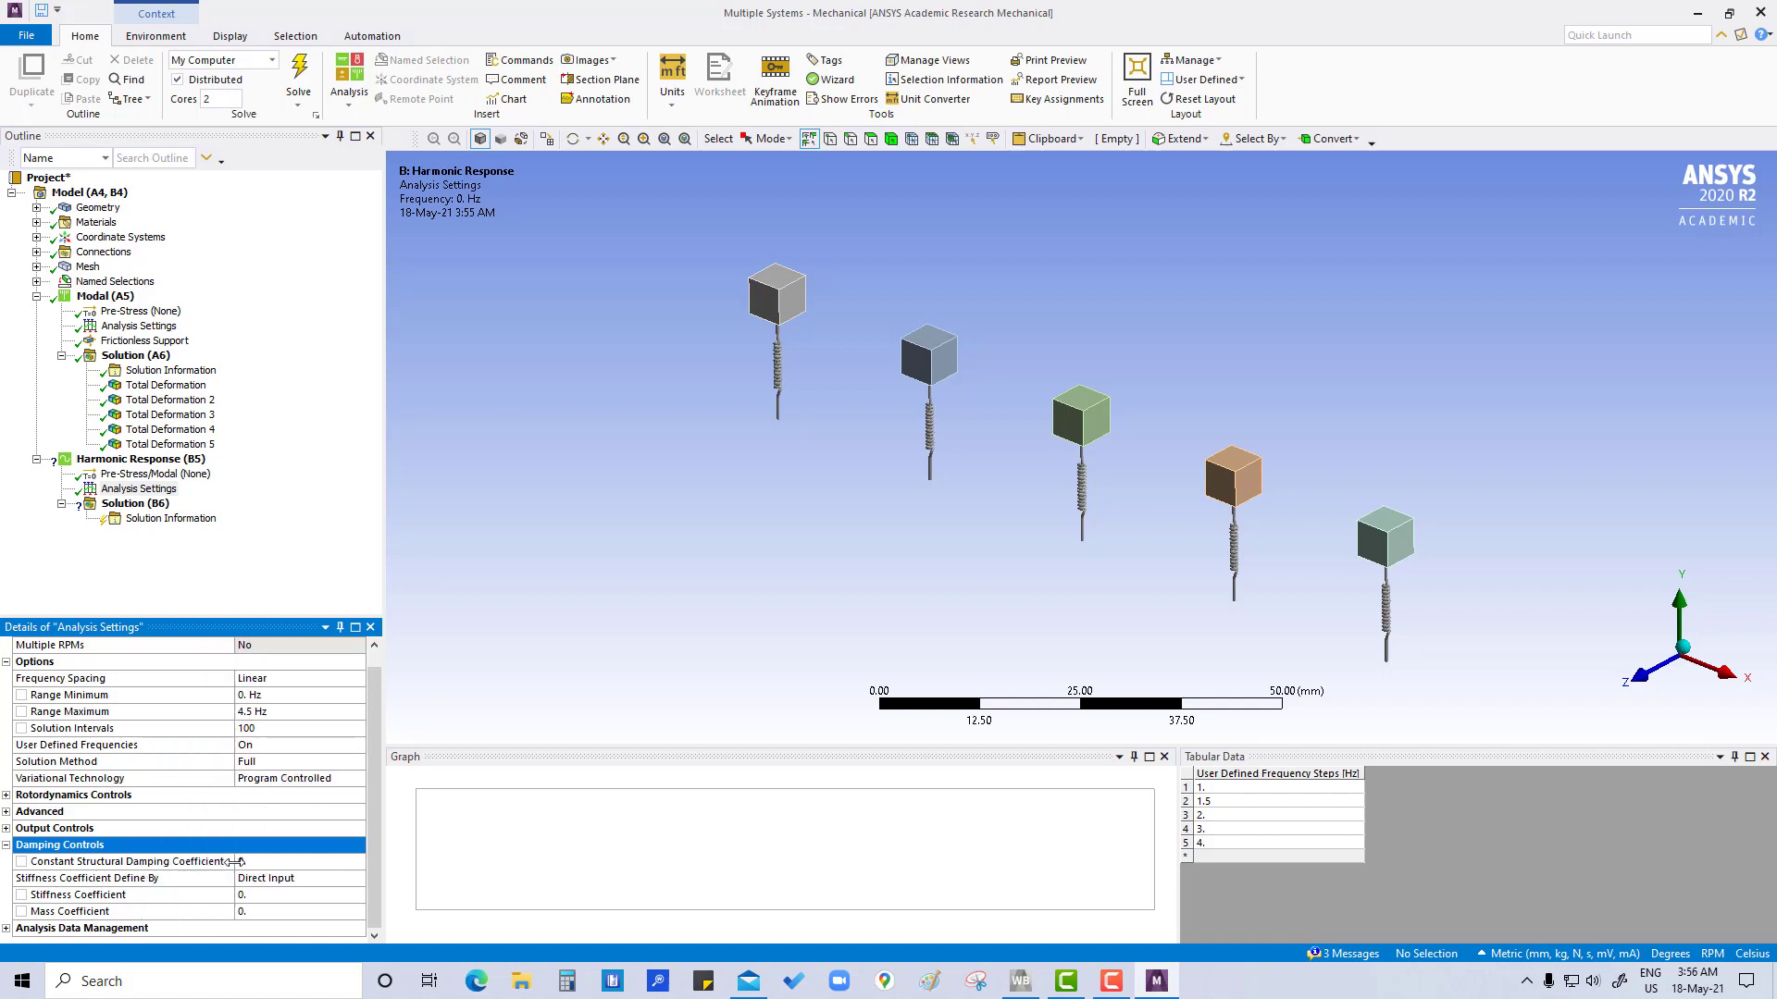
click(280, 865)
text(0)
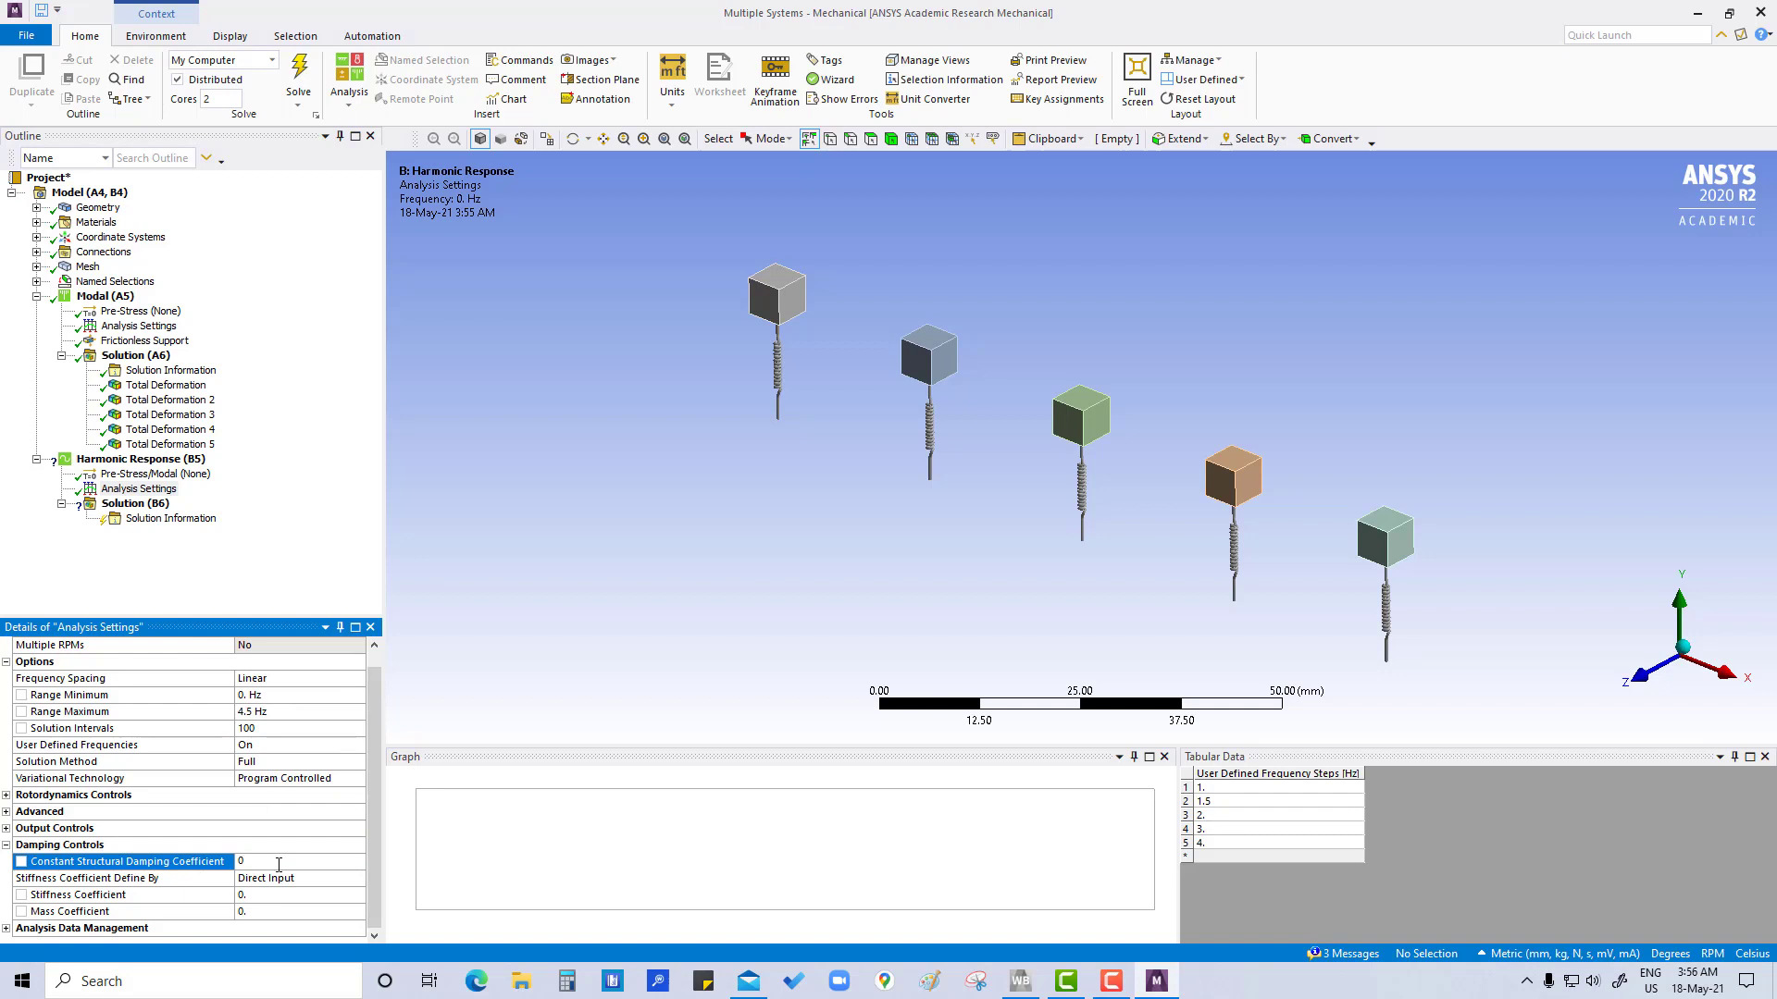
text(.04)
key(Return)
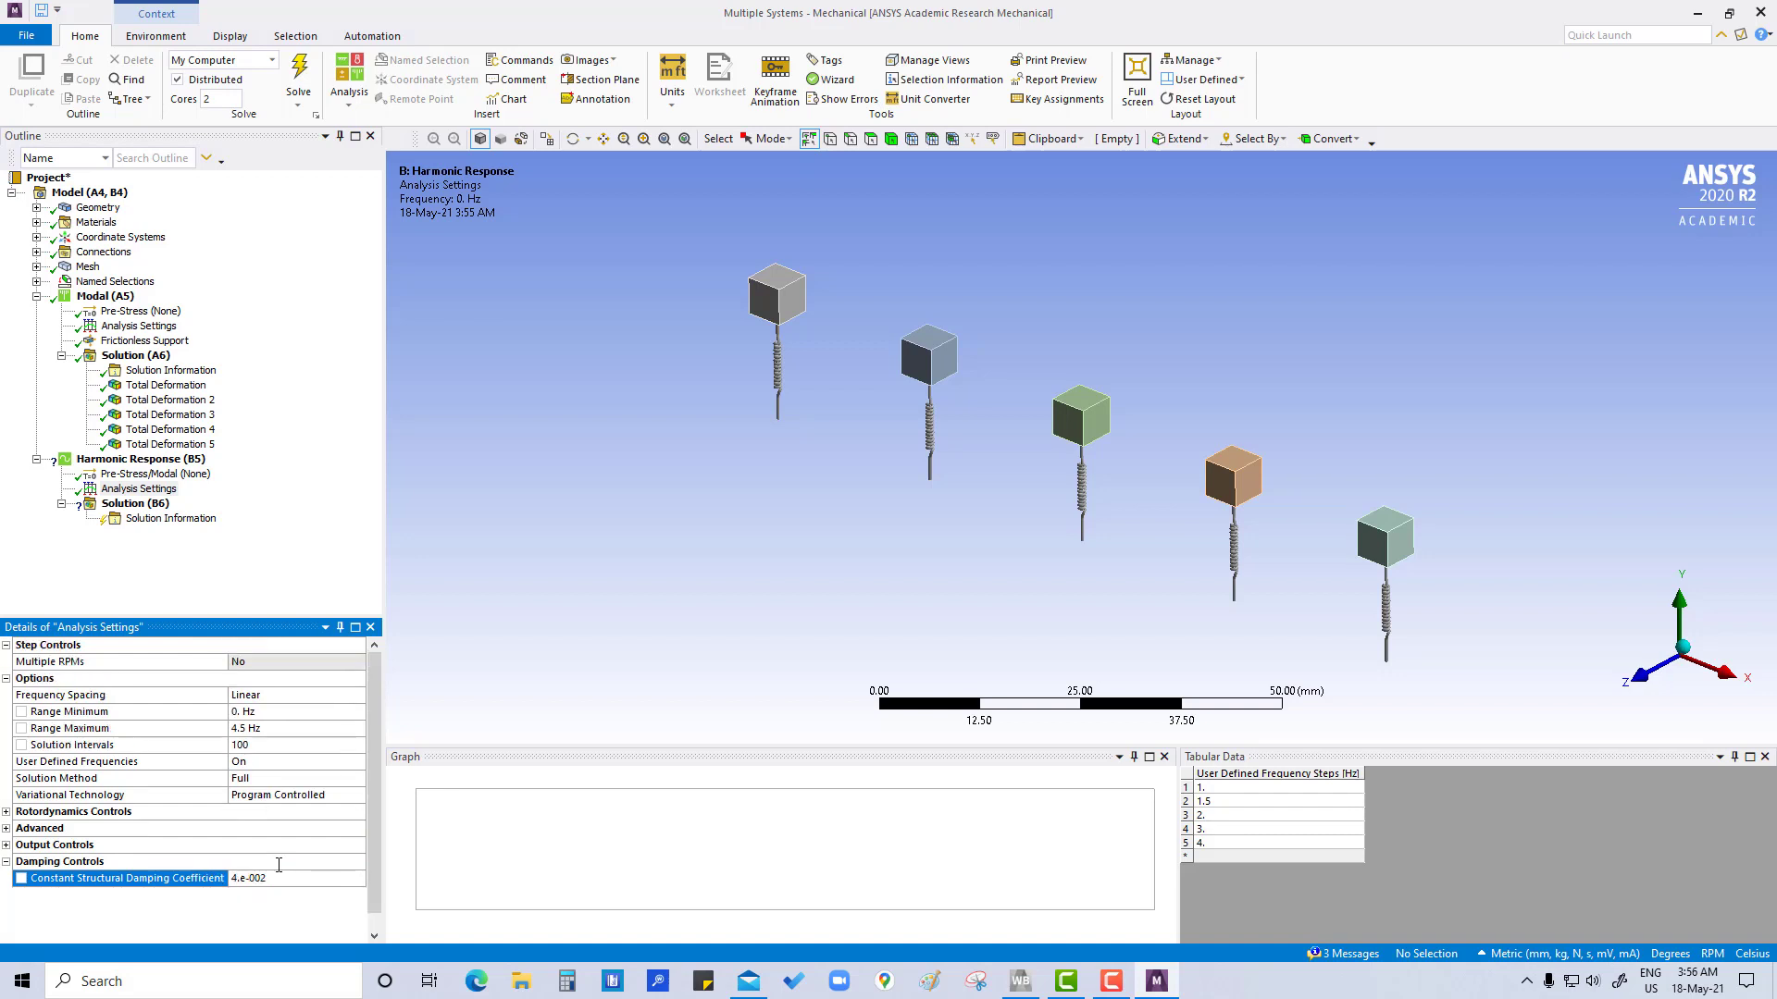
scroll(314, 855, down, 1)
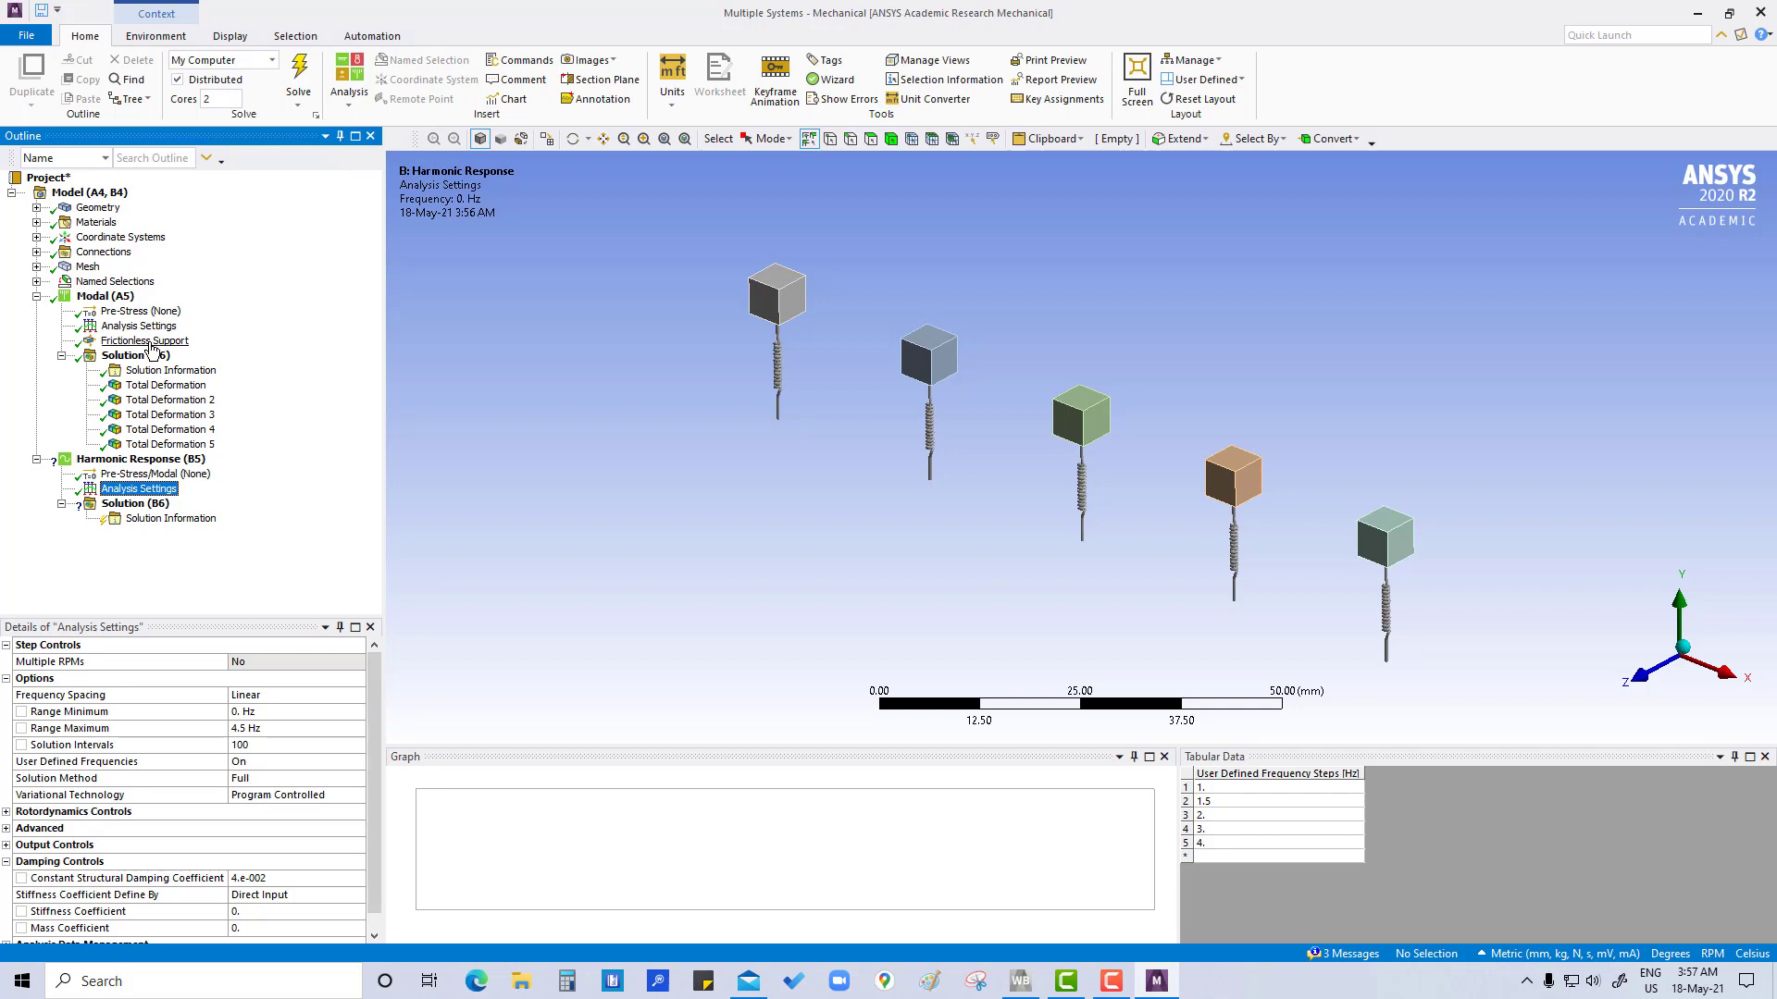
Copy the modal analysis's Frictionless Support into the Harmonic Response and add an Acceleration load there
drag(148, 345, 113, 466)
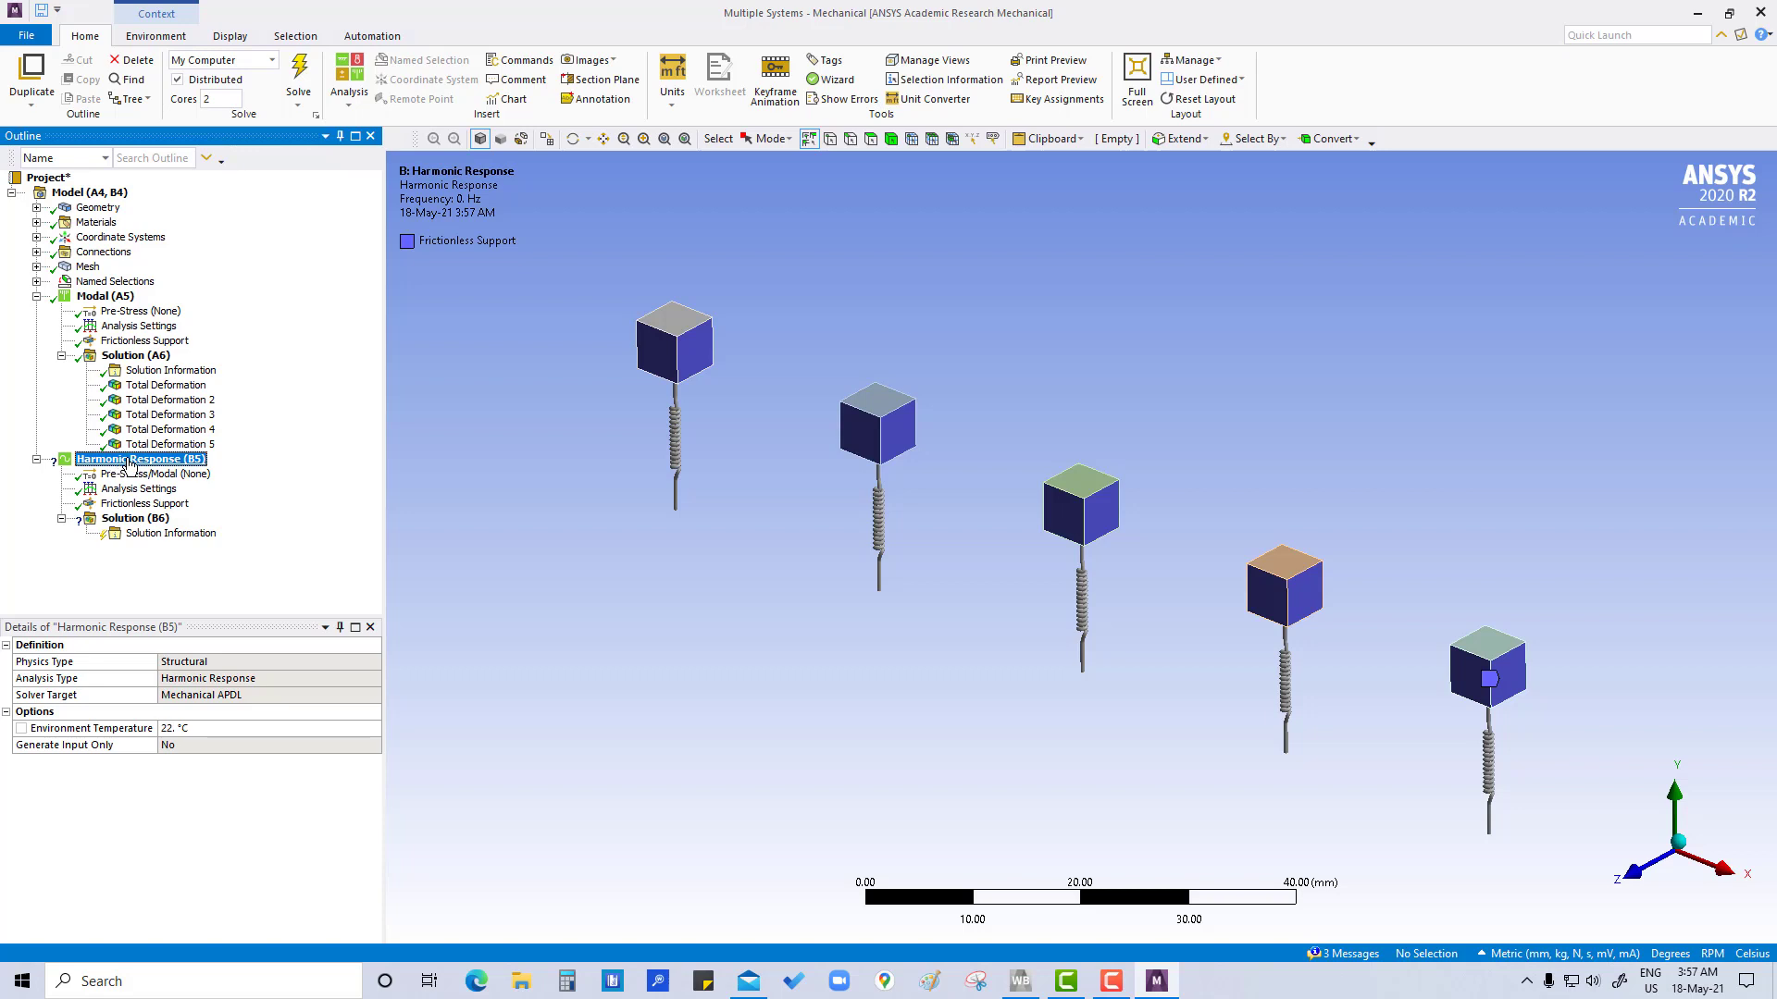
right_click(132, 465)
mouse_move(161, 474)
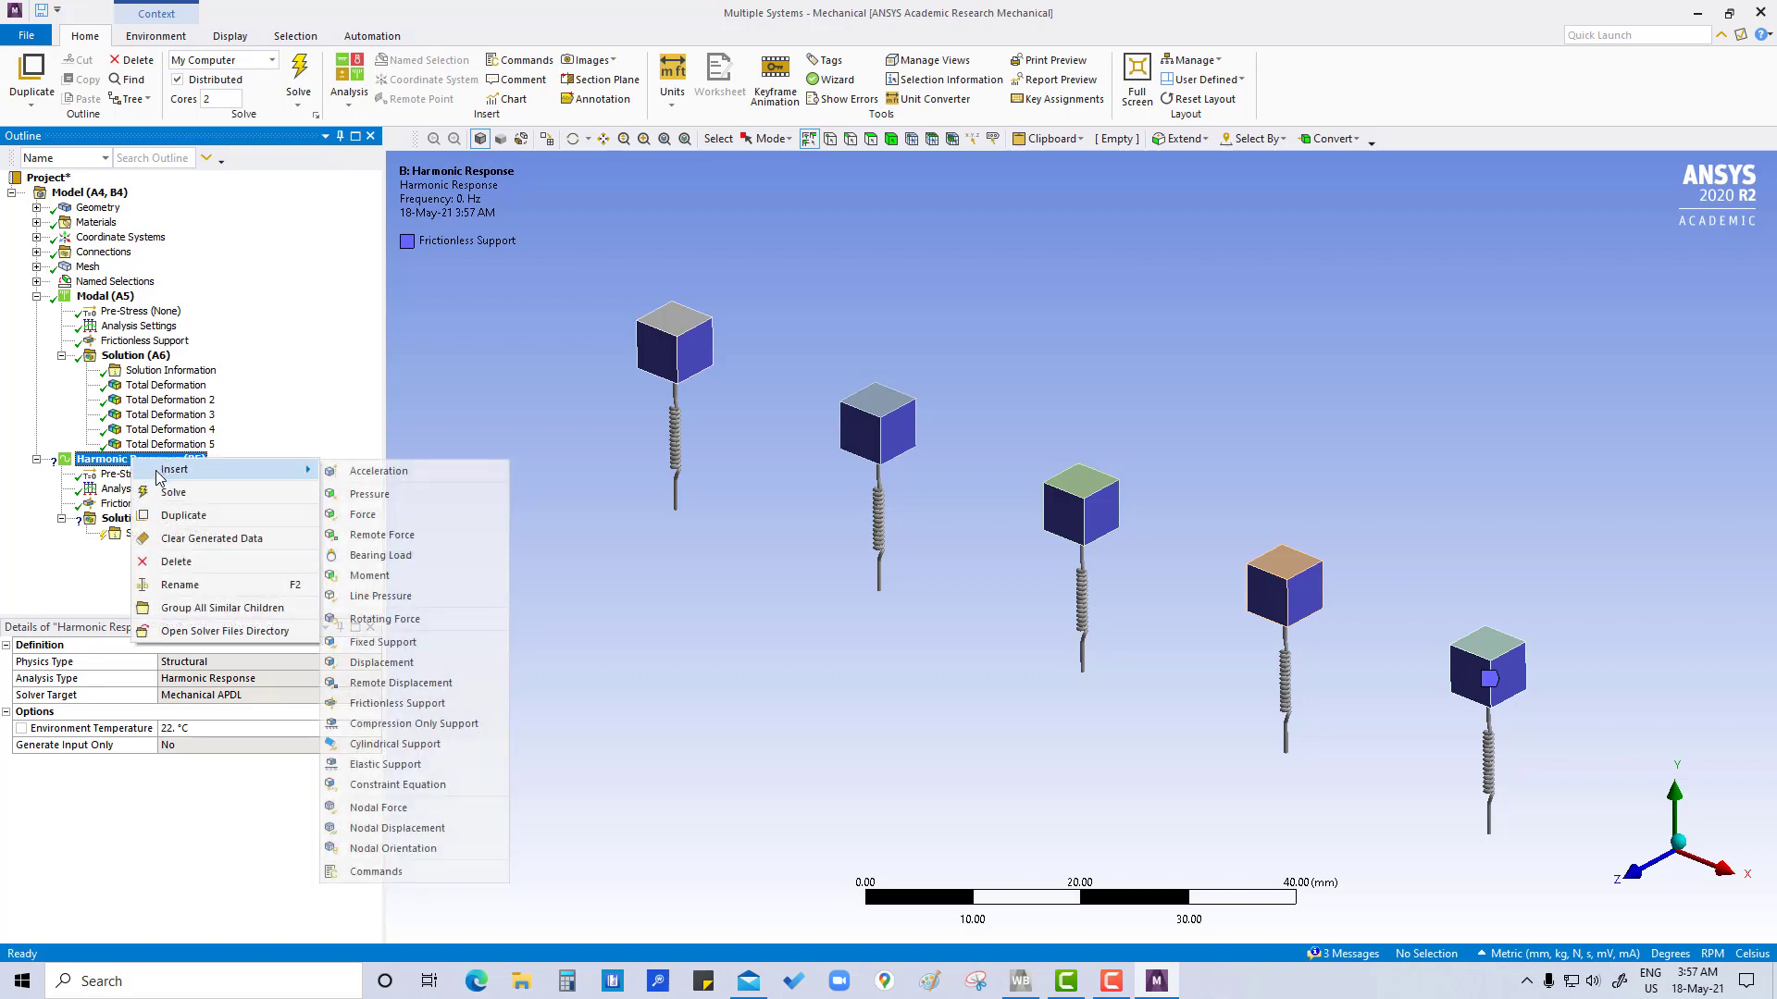
click(355, 475)
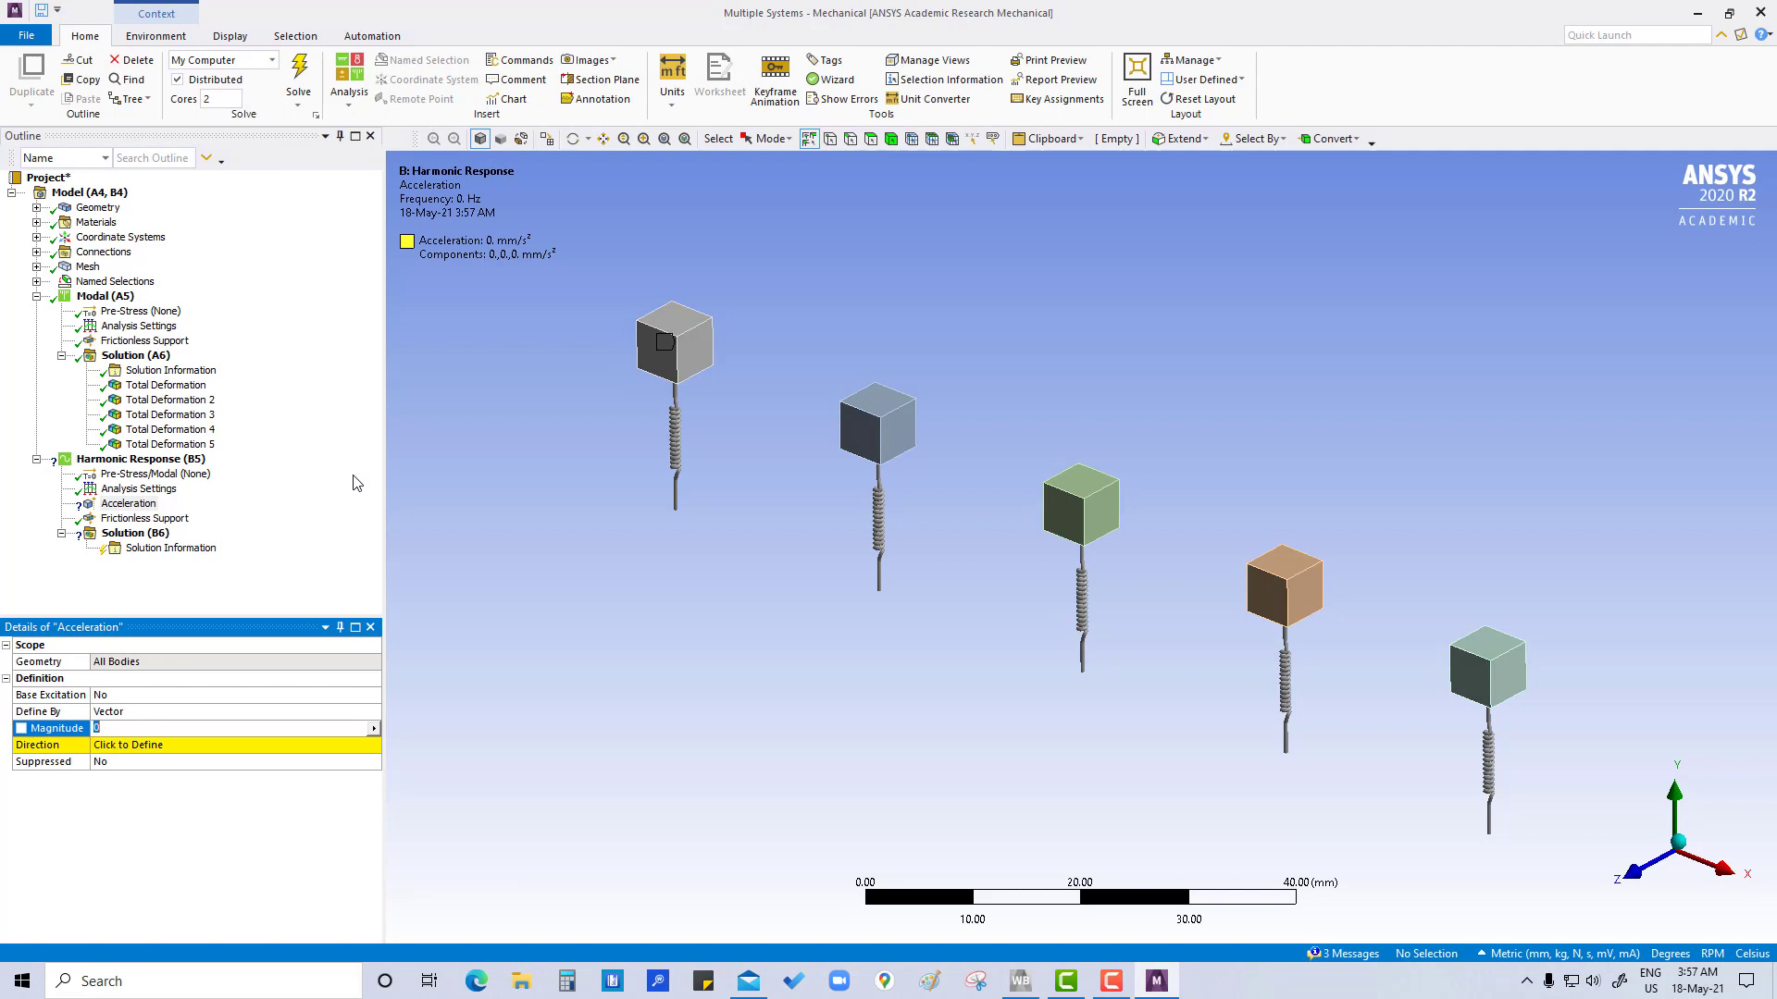
Change the acceleration load's definition to Components
click(156, 712)
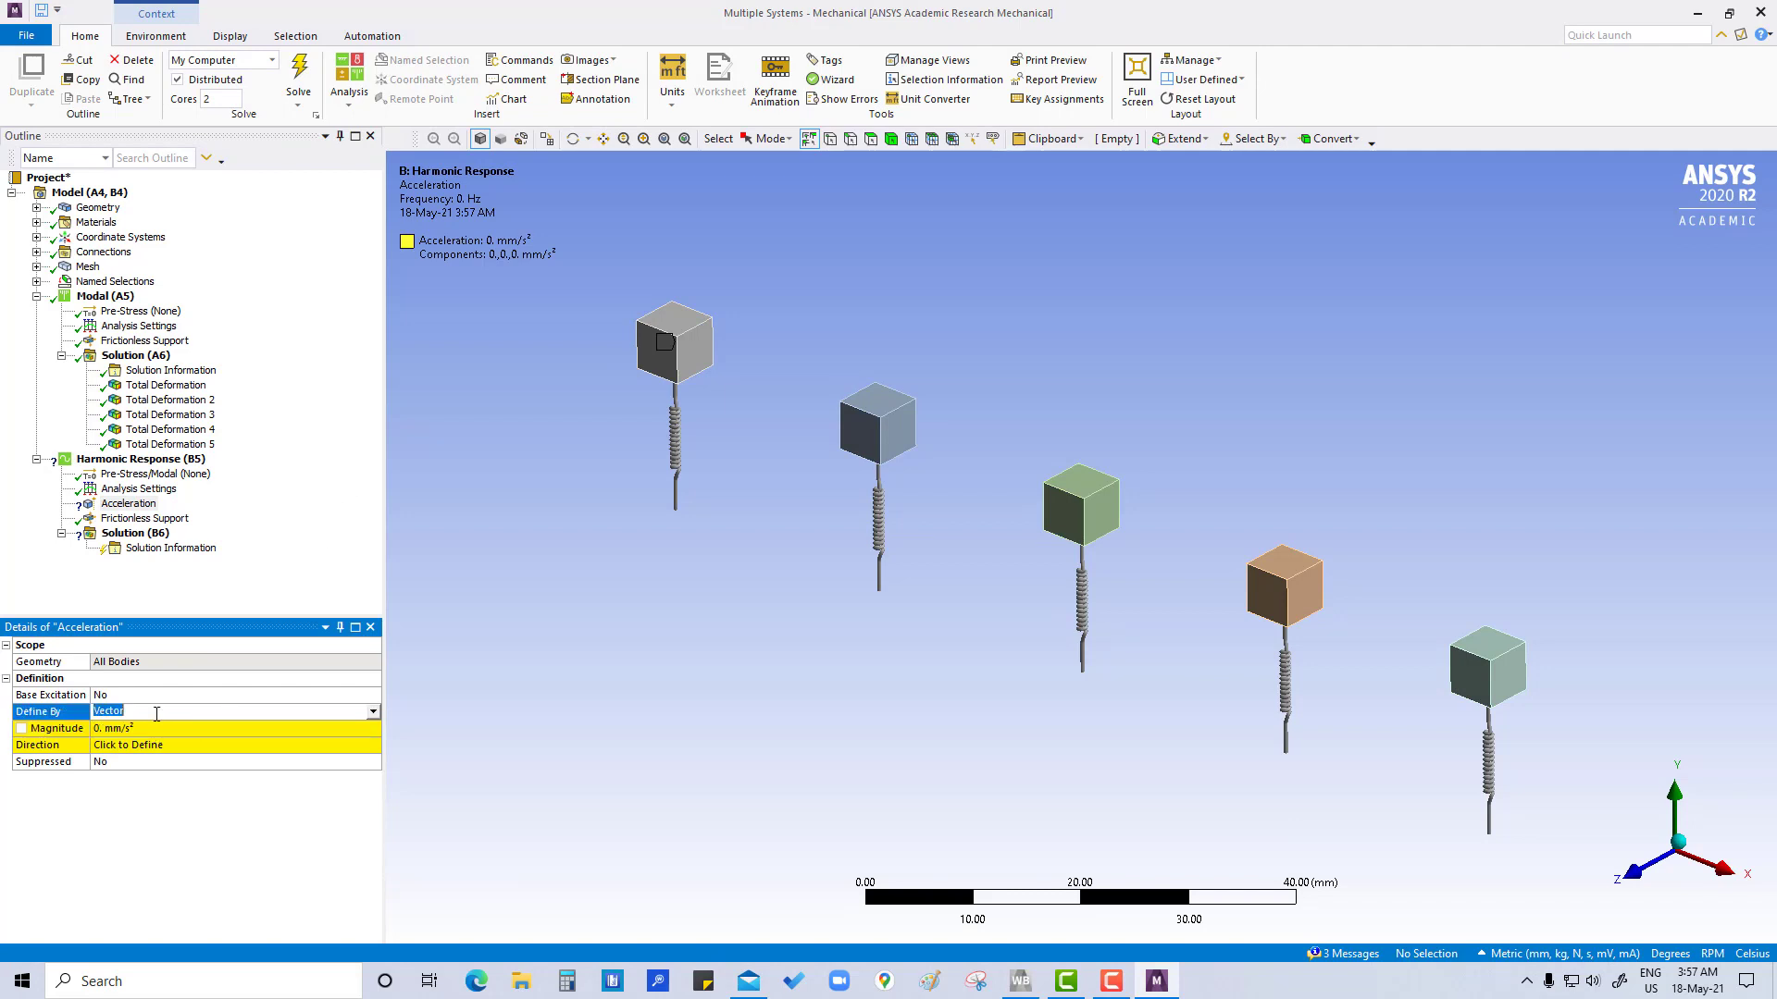
click(374, 711)
click(186, 741)
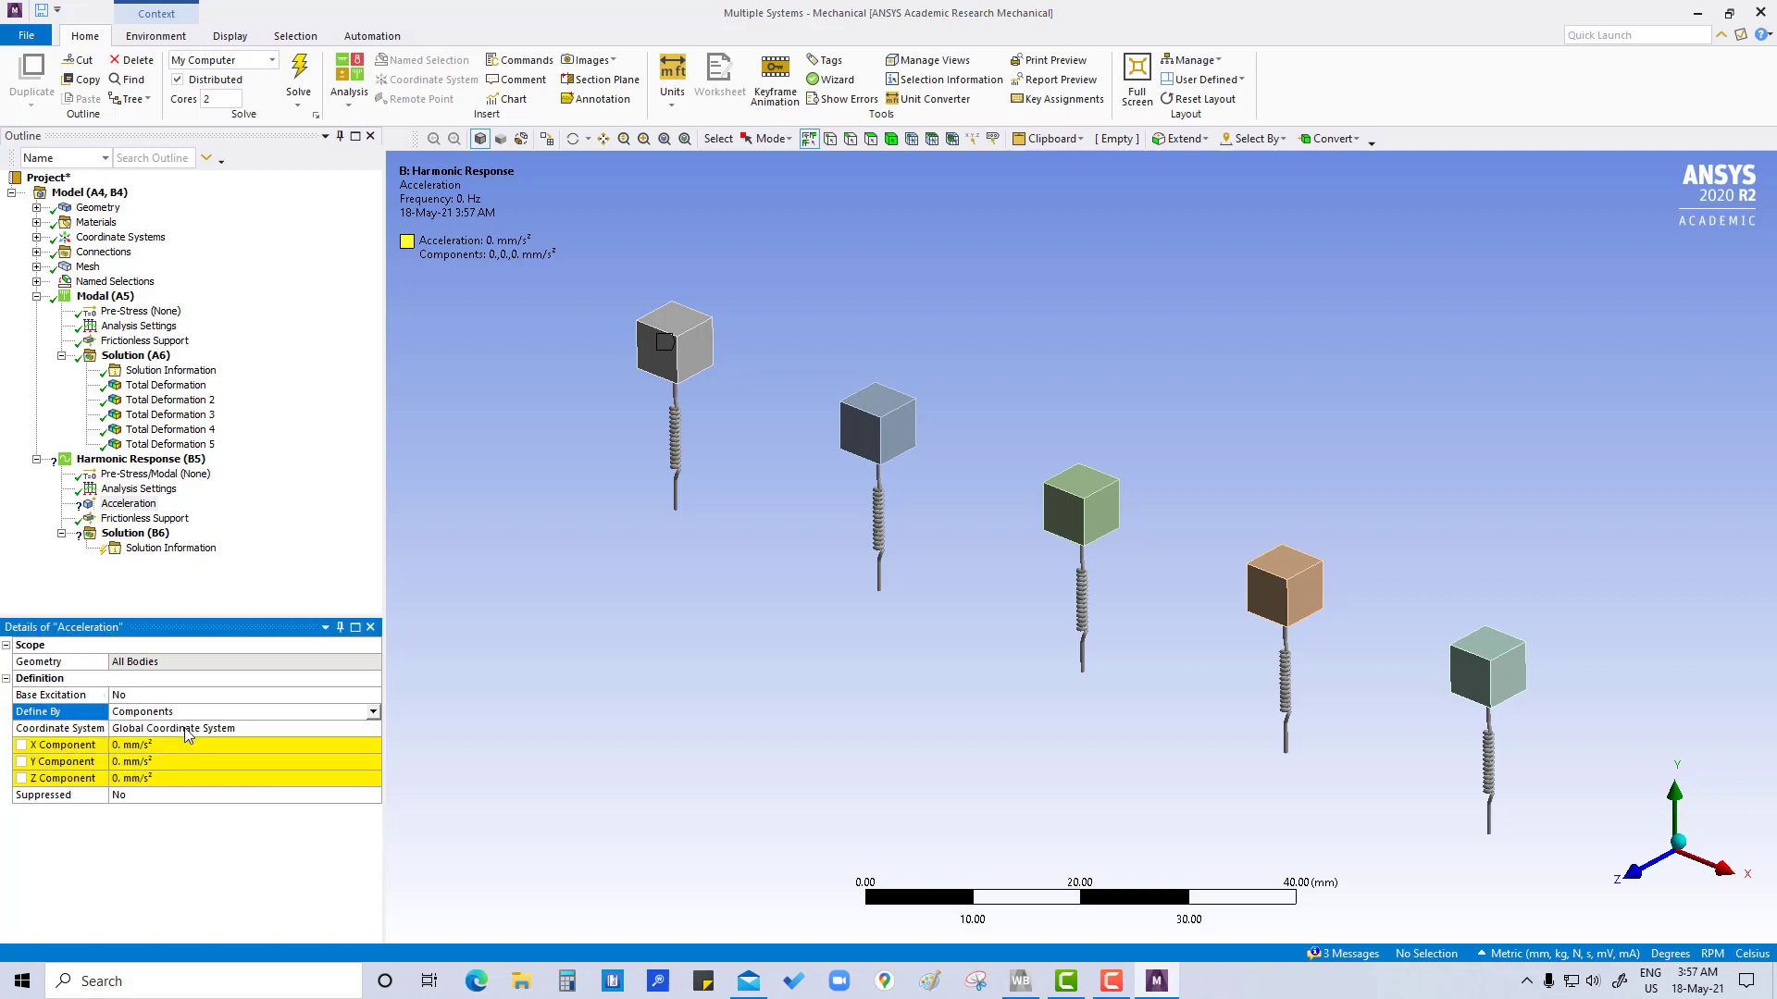
Set the acceleration's Y component to 0.981 mm/s²
click(152, 763)
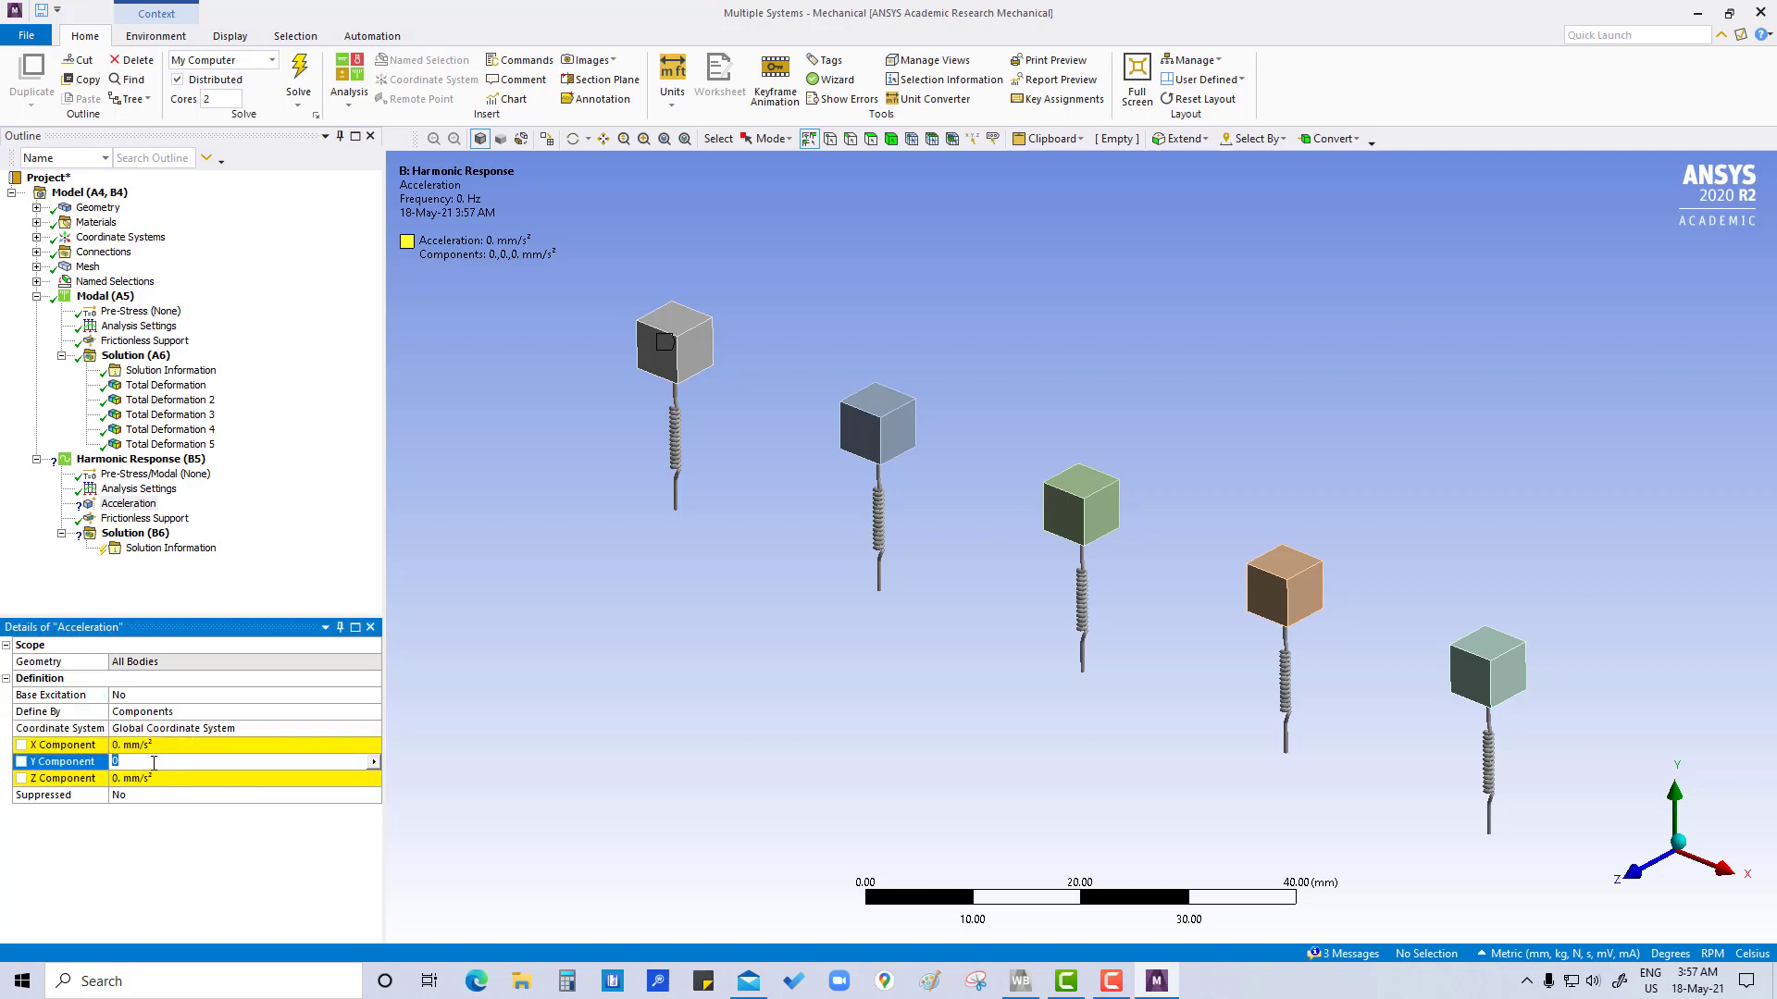
click(155, 764)
text(1)
text(98)
text(1)
key(Return)
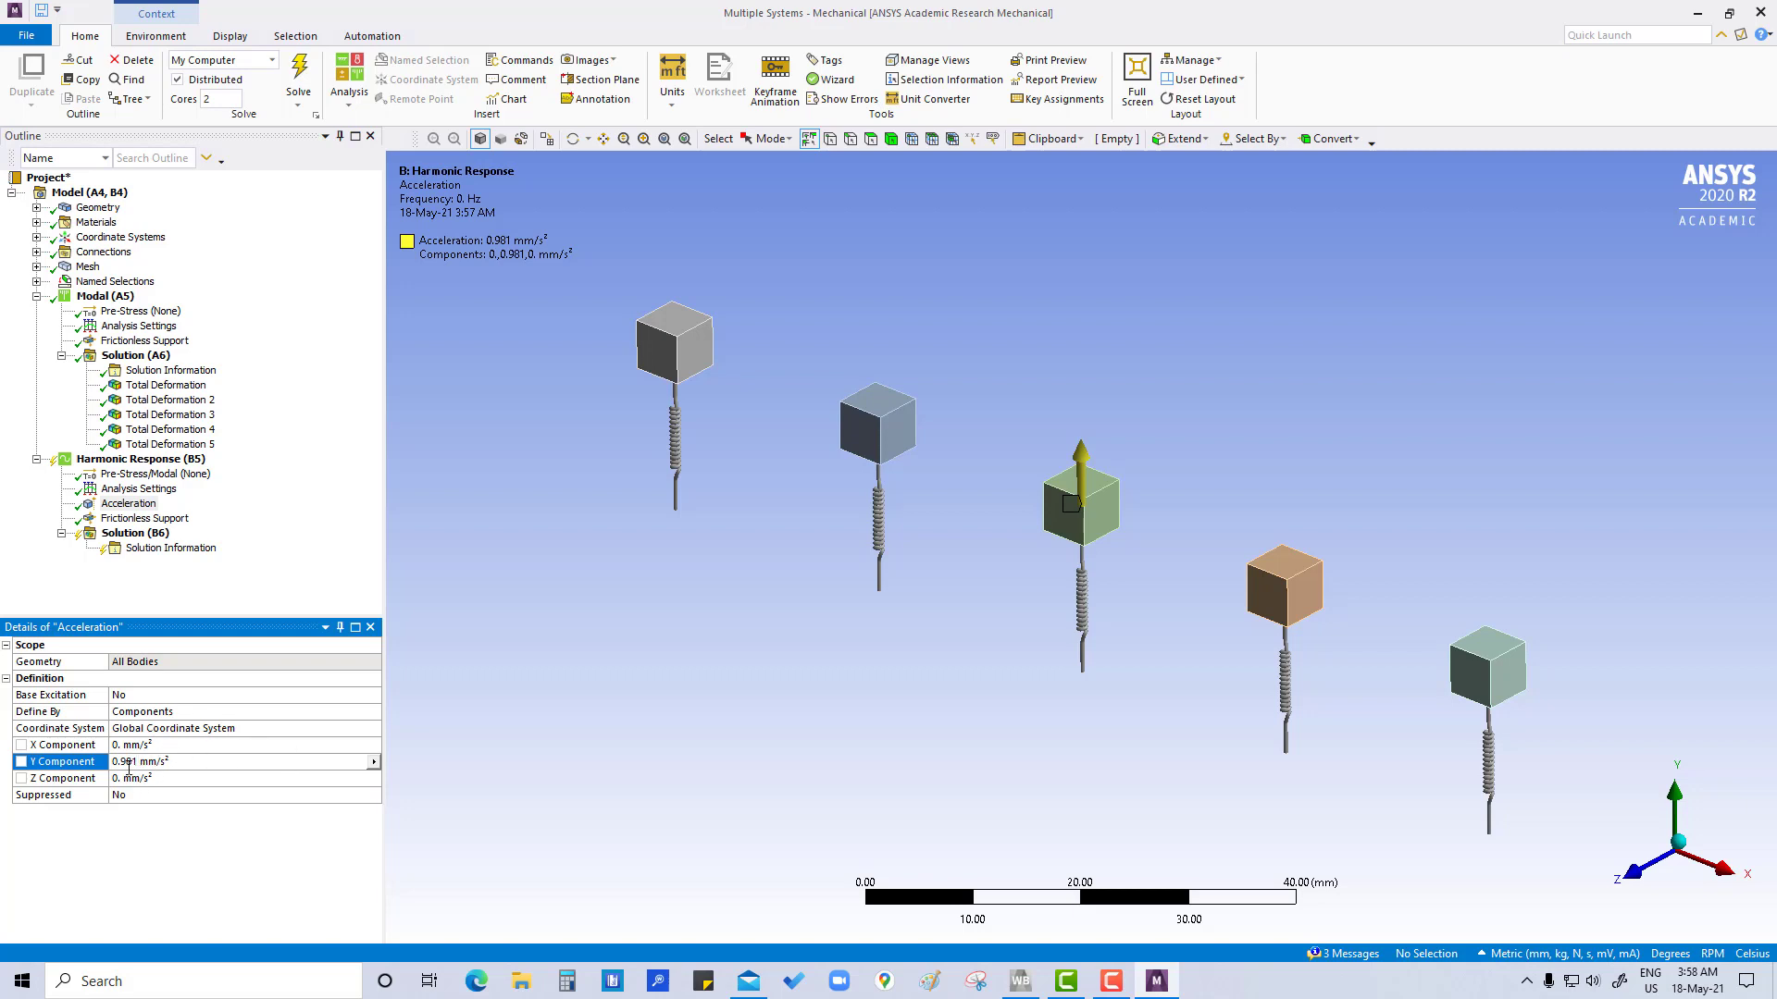
Set the acceleration's Y component to 981 mm/s² and solve the harmonic response
click(141, 760)
click(195, 822)
click(138, 761)
text(981)
key(Return)
right_click(159, 459)
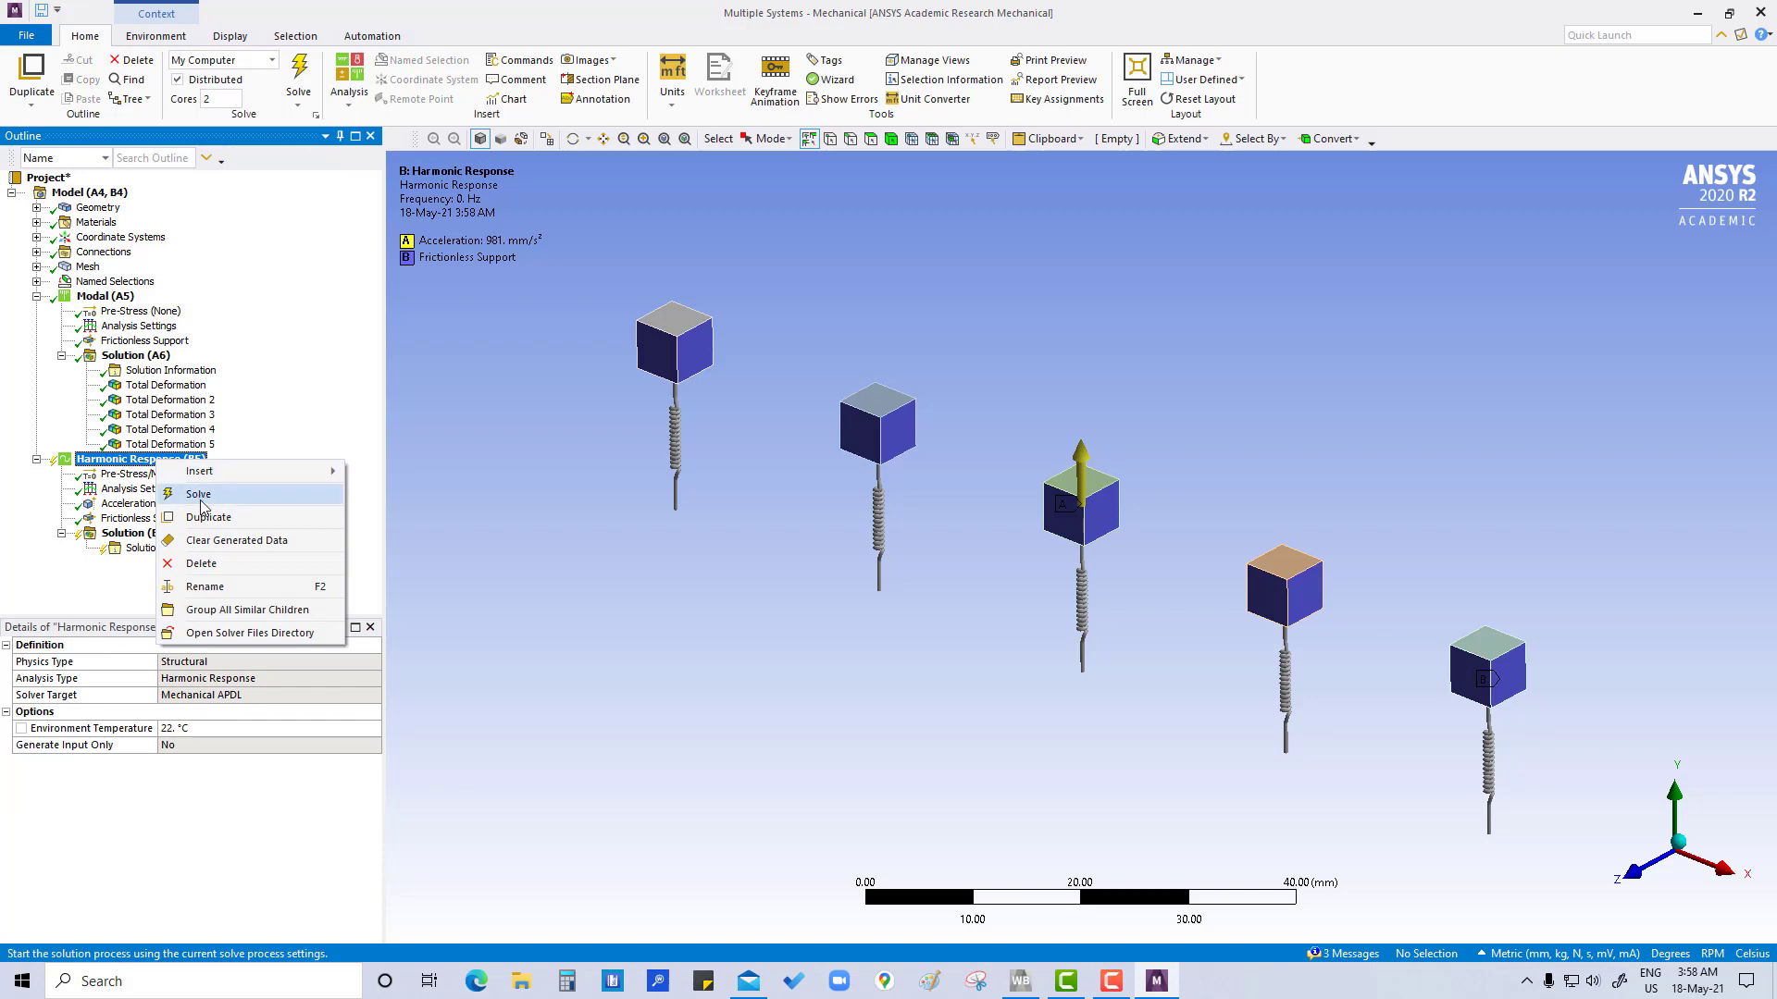
click(198, 495)
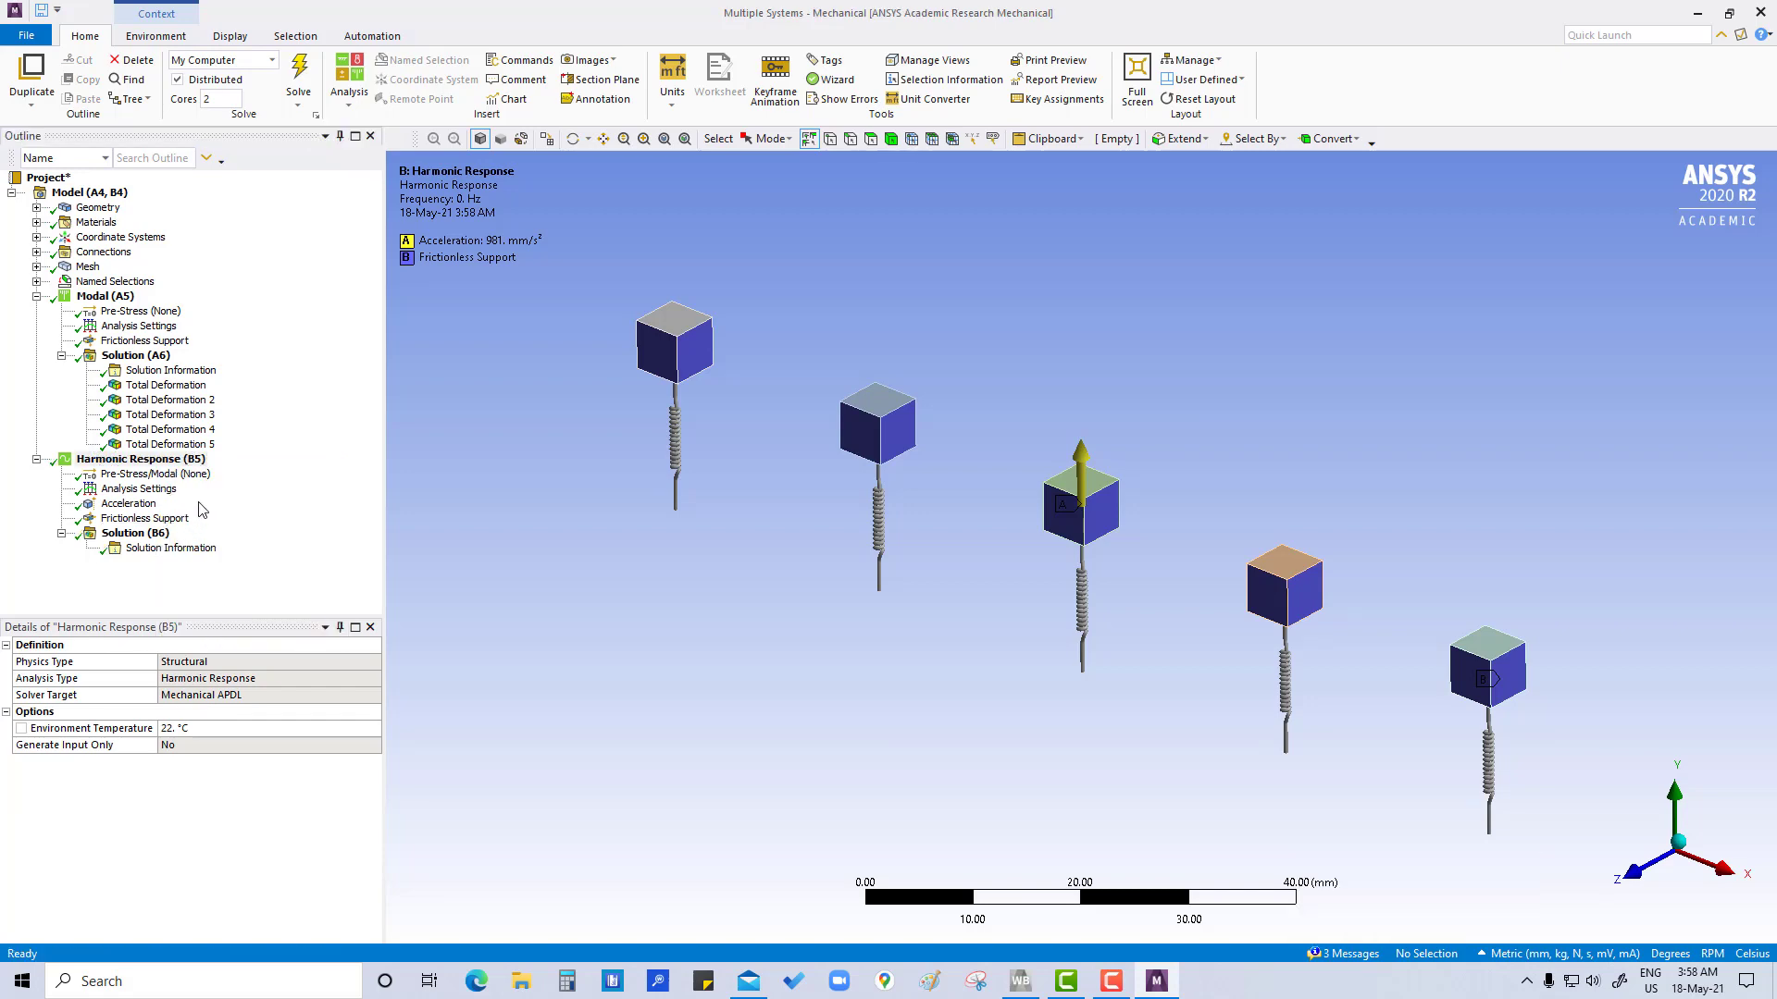
Add a deformation frequency response to the harmonic solution, scoped to the top face of the grey block at the row's end
right_click(145, 542)
mouse_move(200, 553)
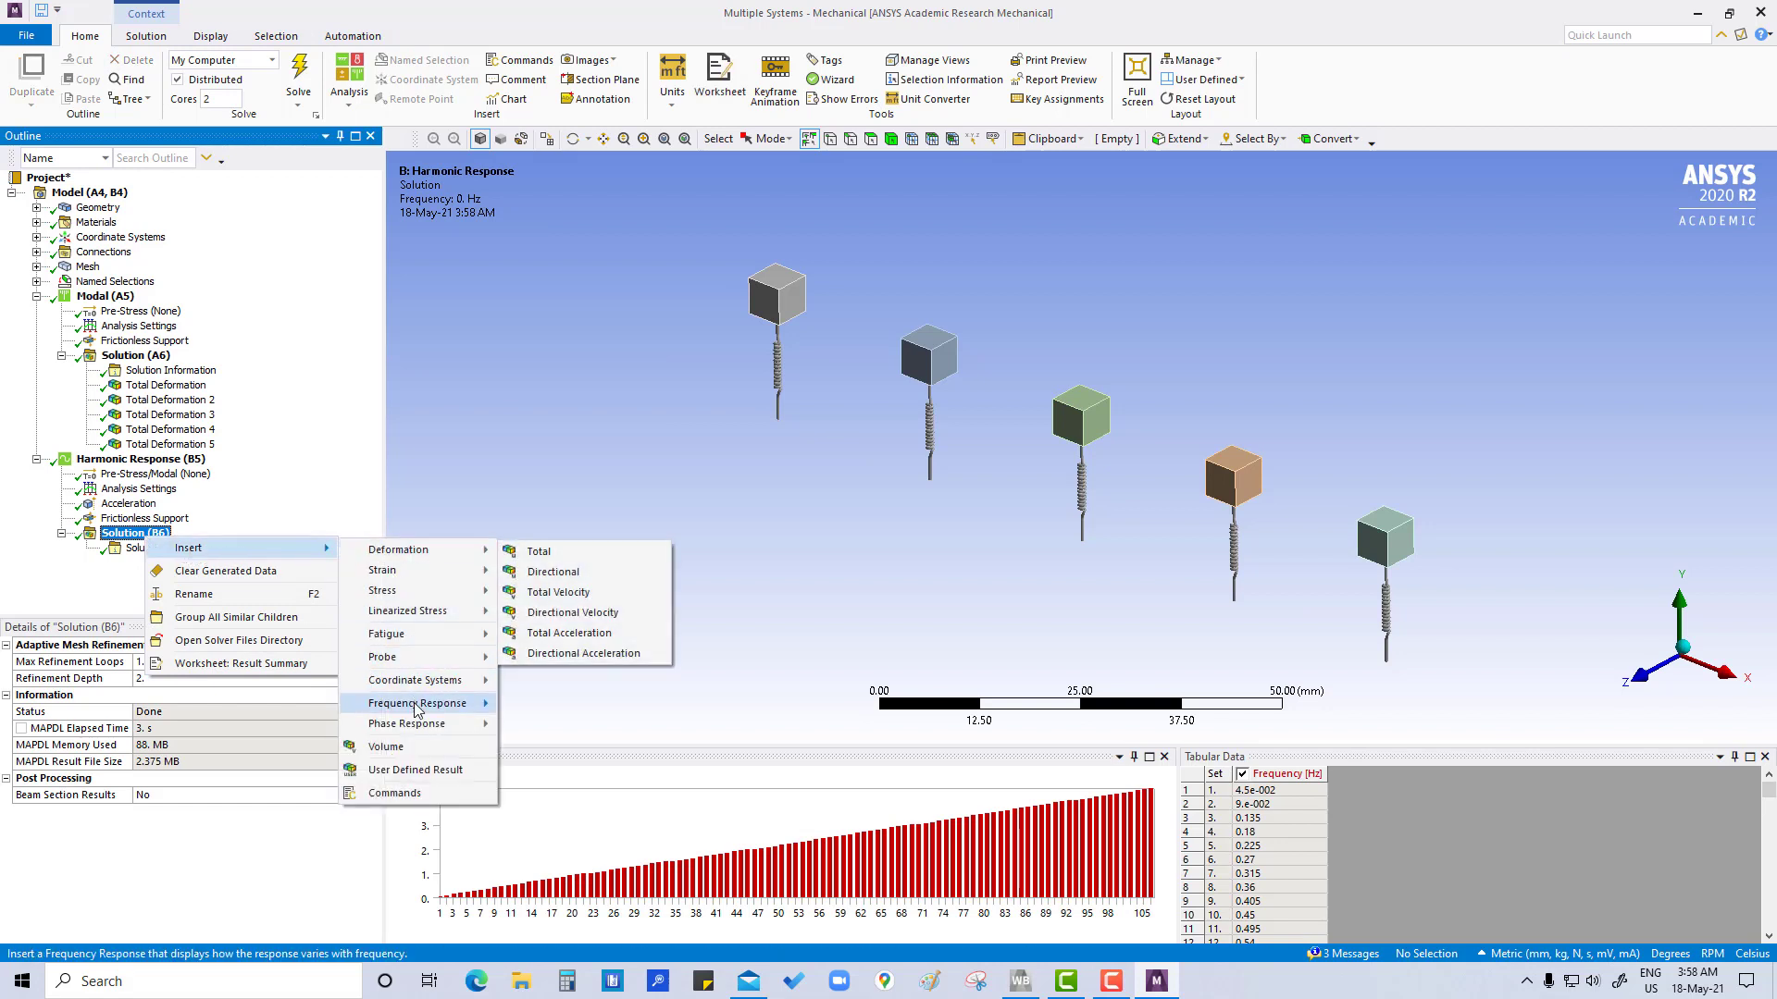
mouse_move(416, 709)
click(556, 746)
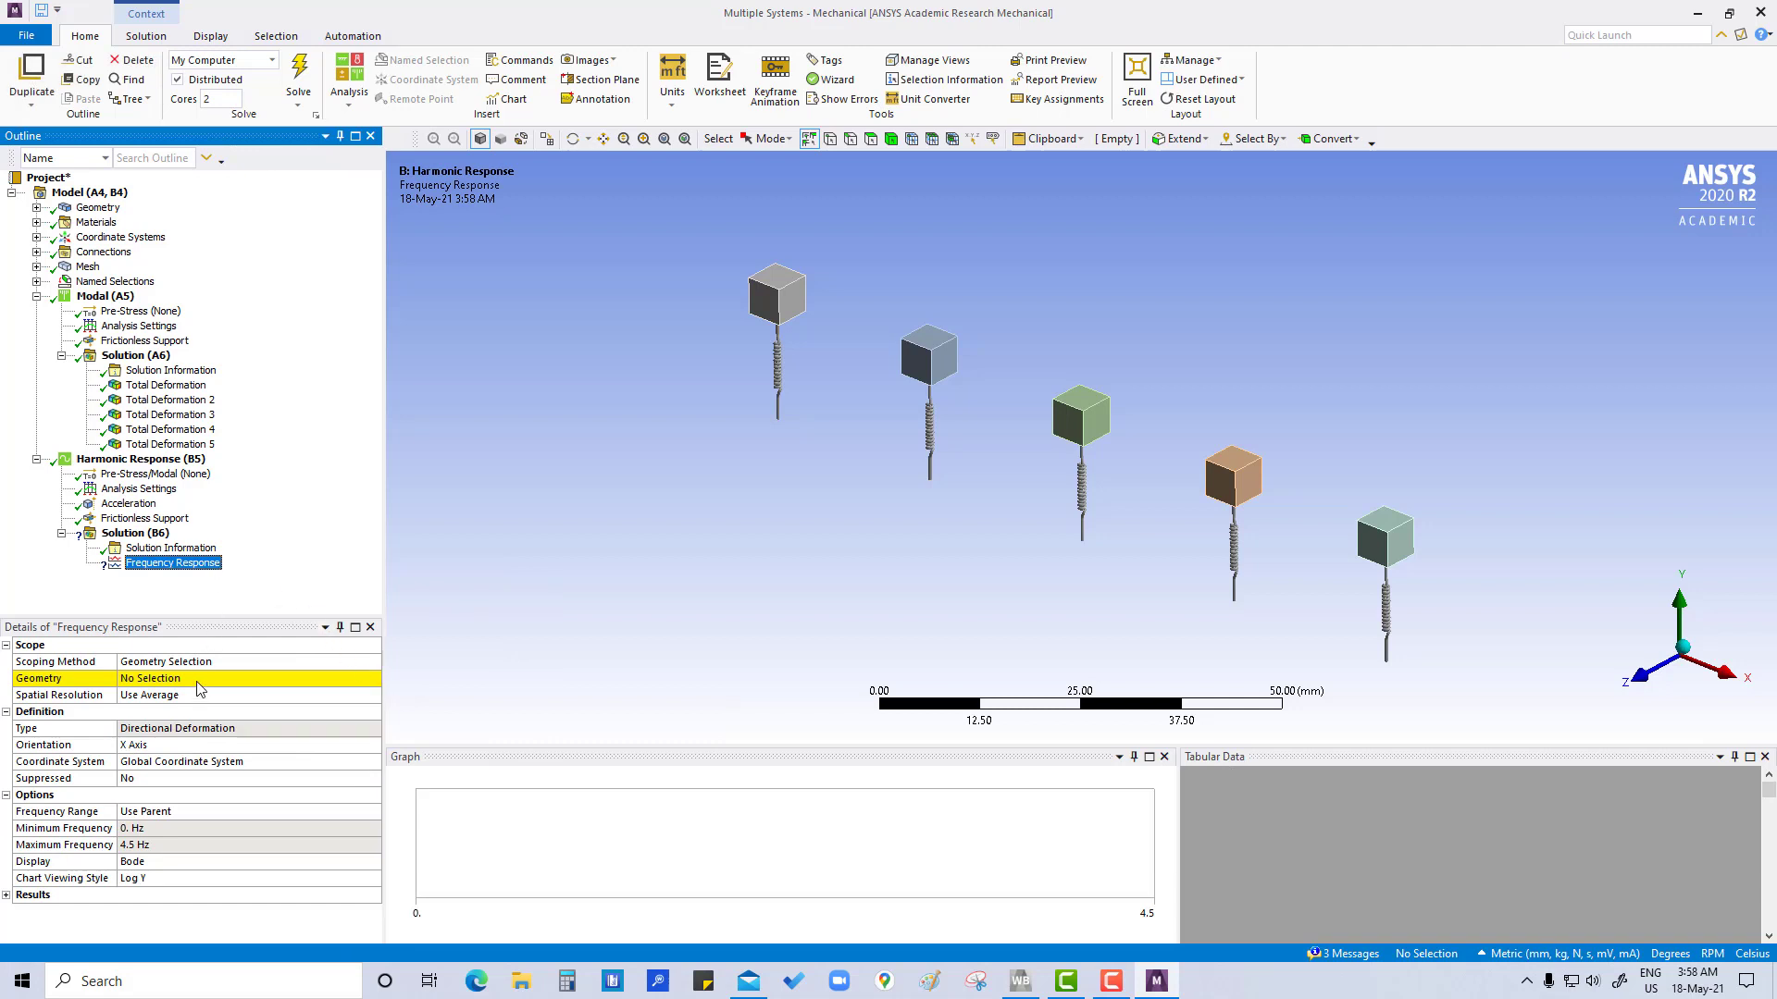
click(194, 680)
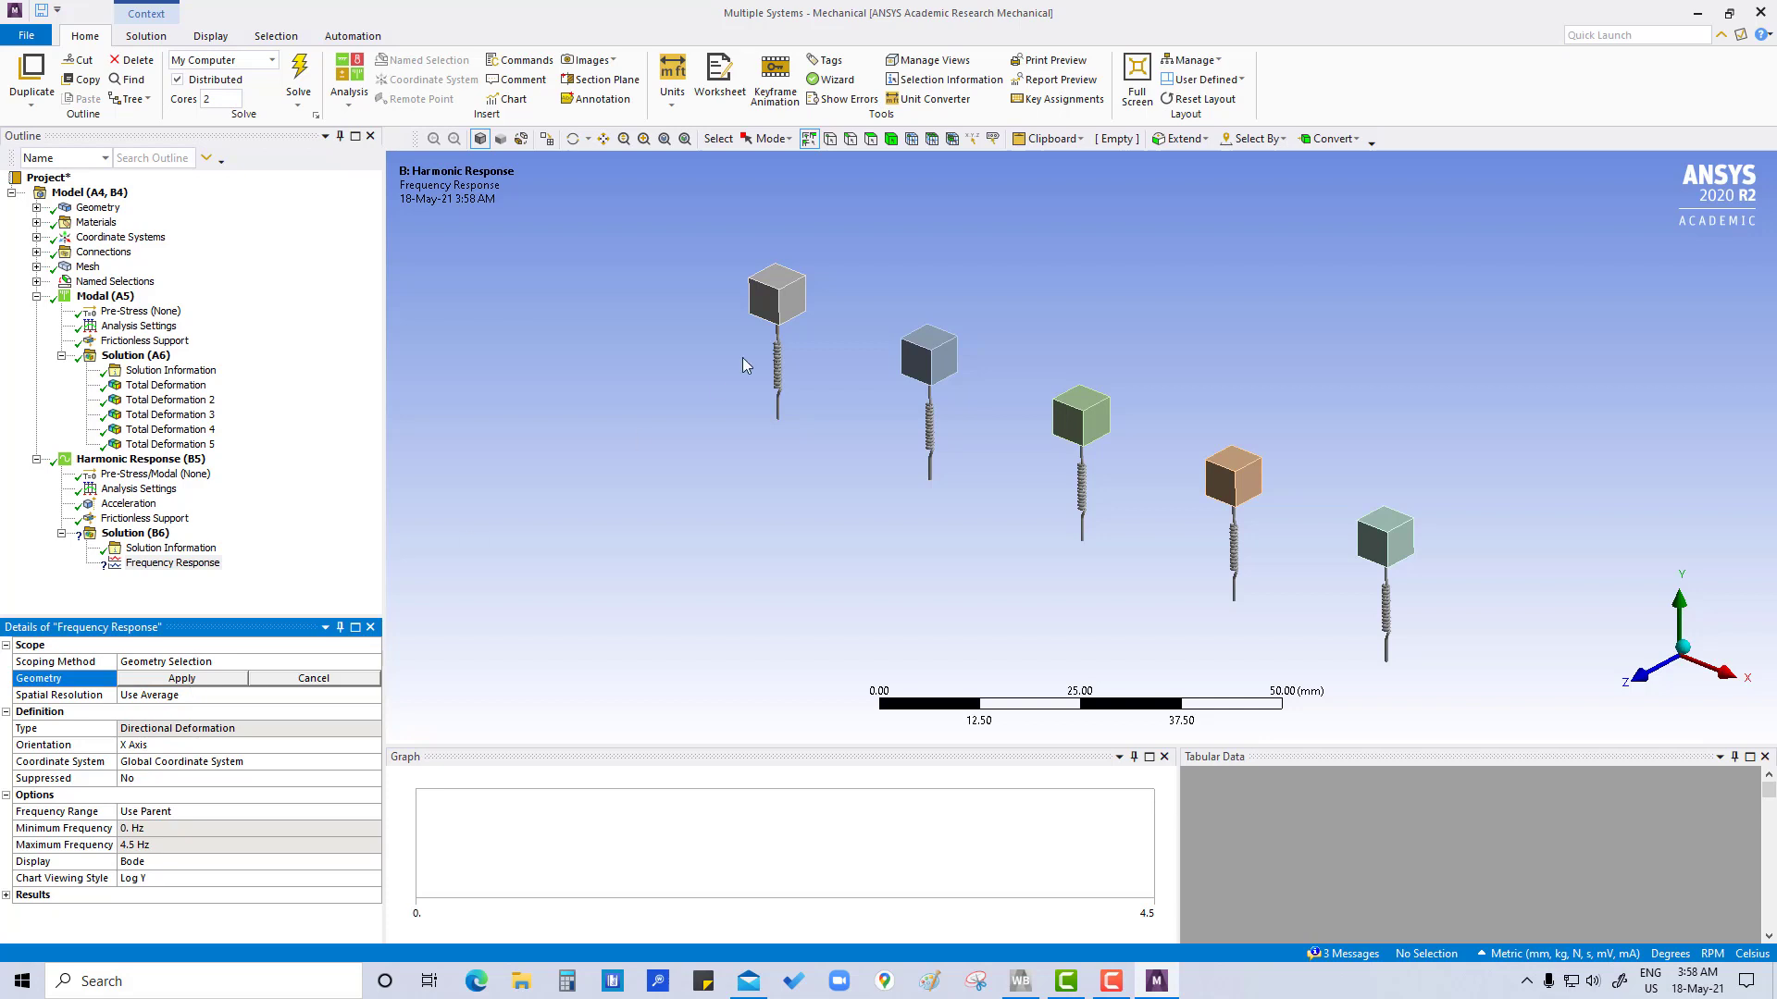
click(777, 289)
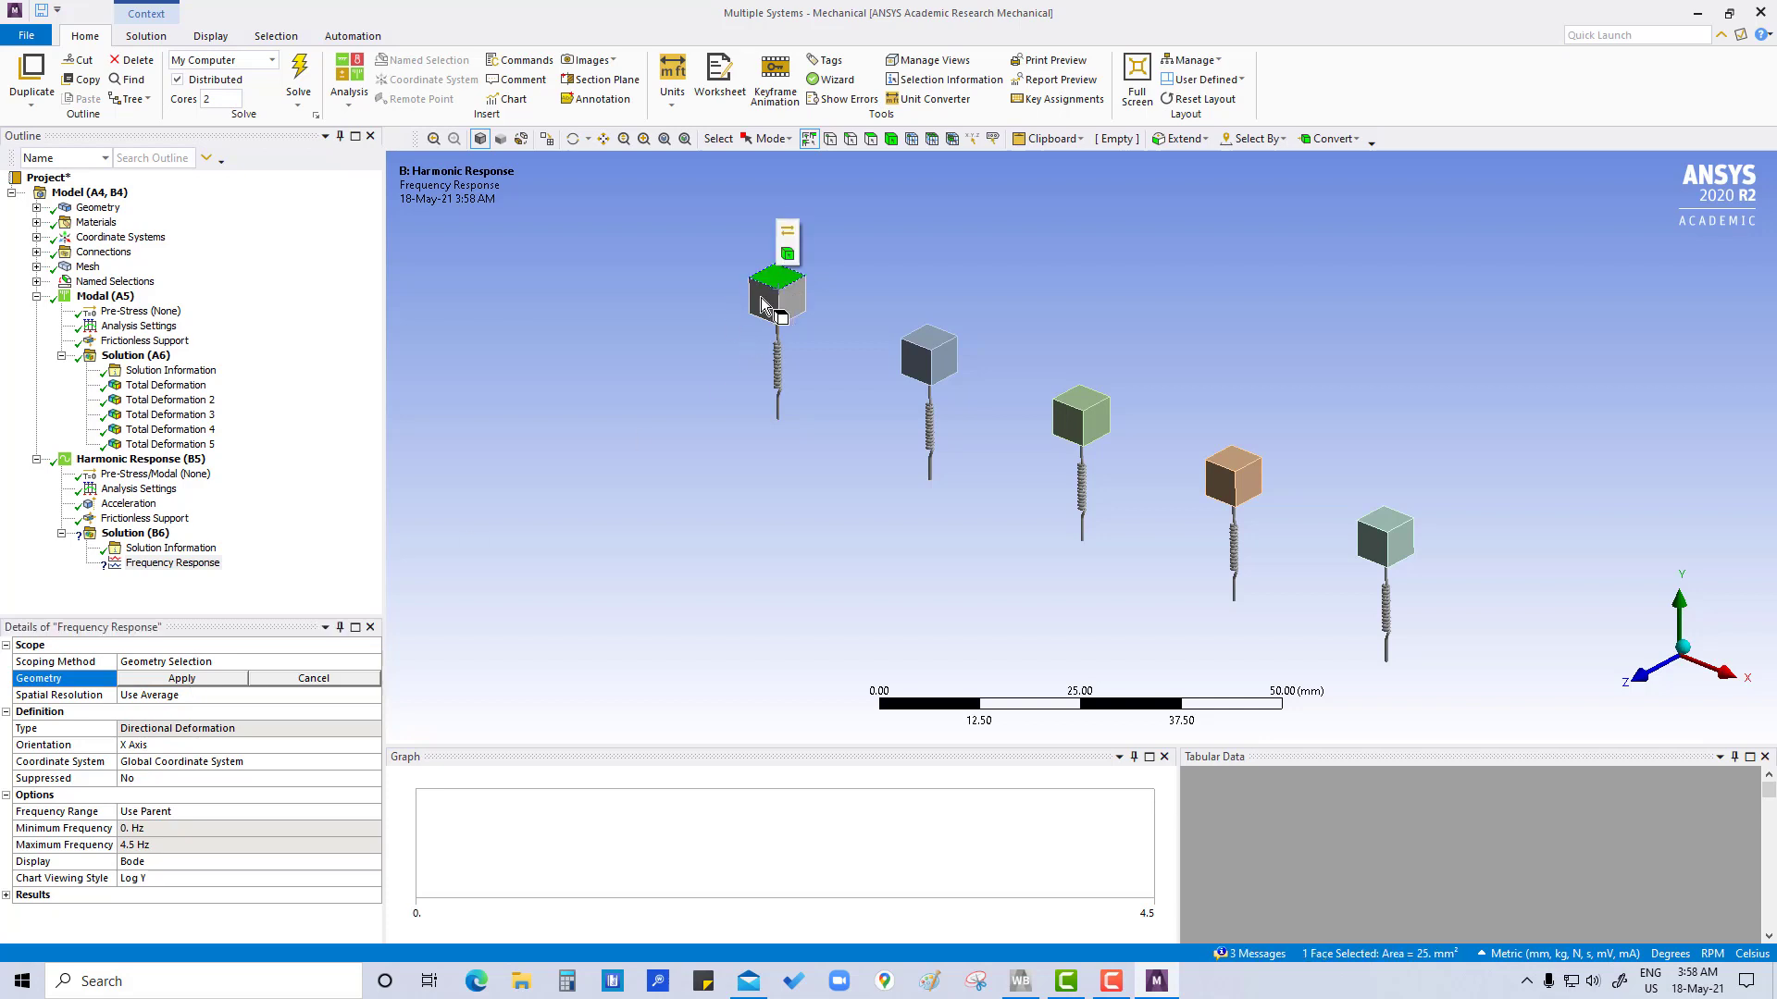
click(190, 680)
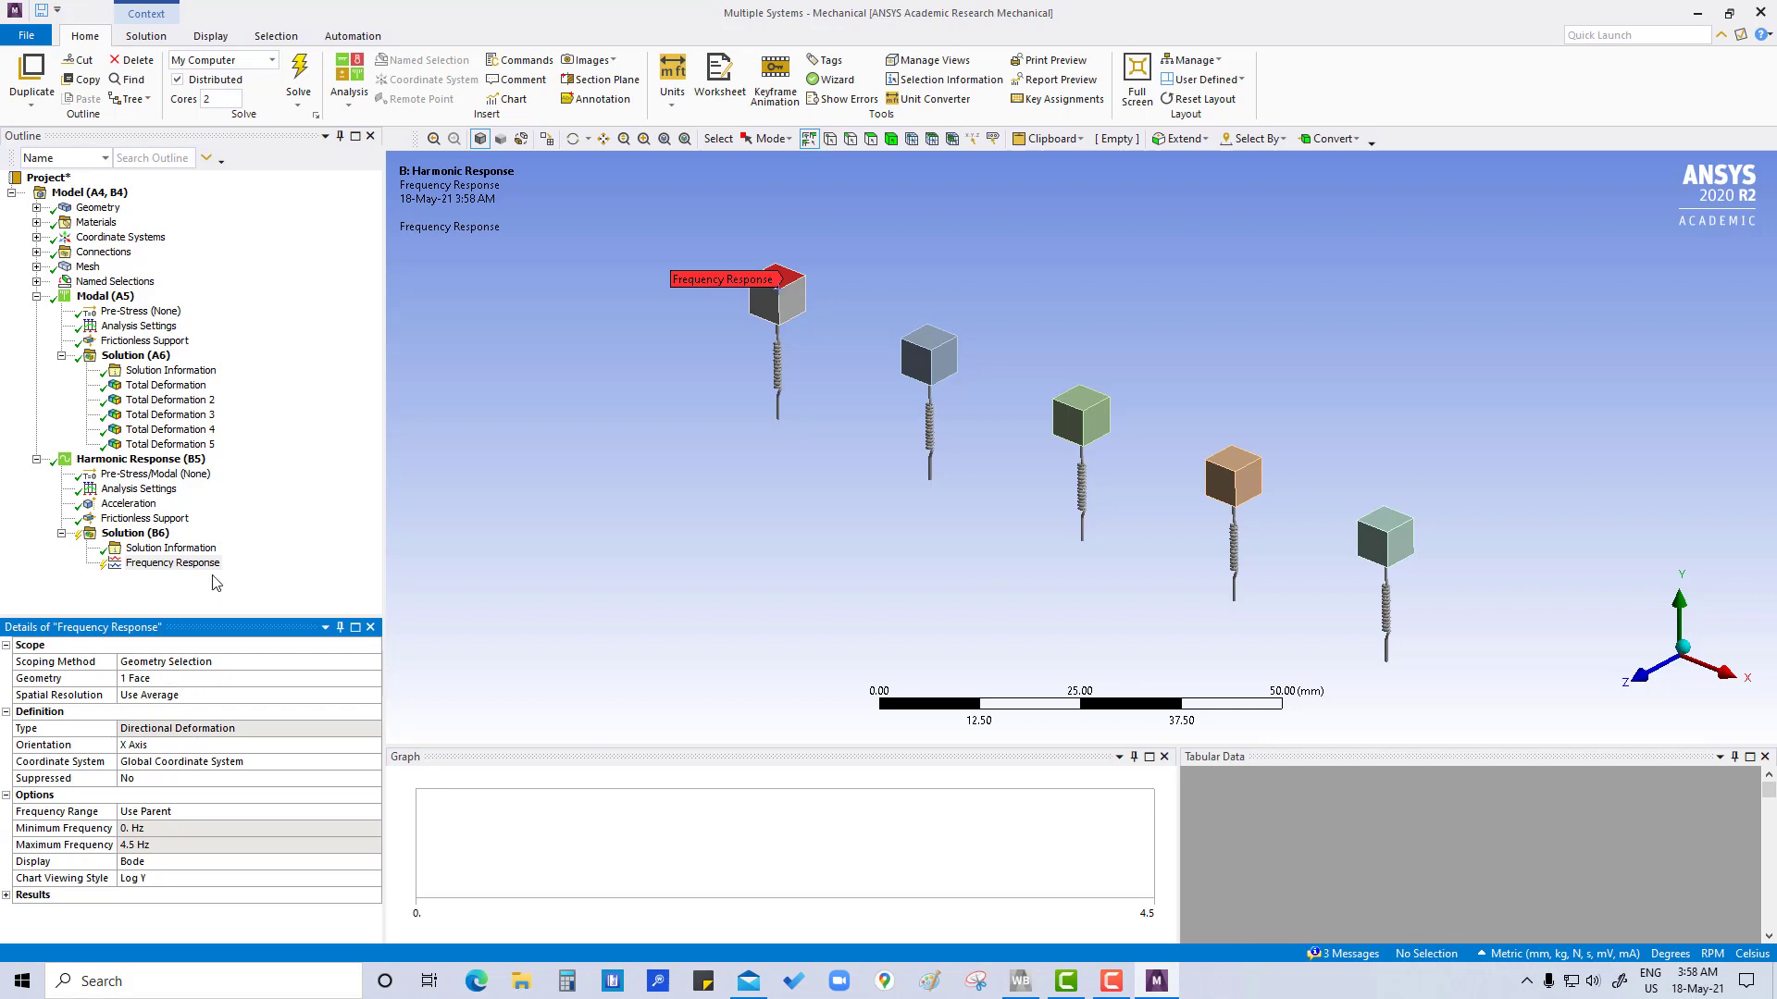
click(287, 563)
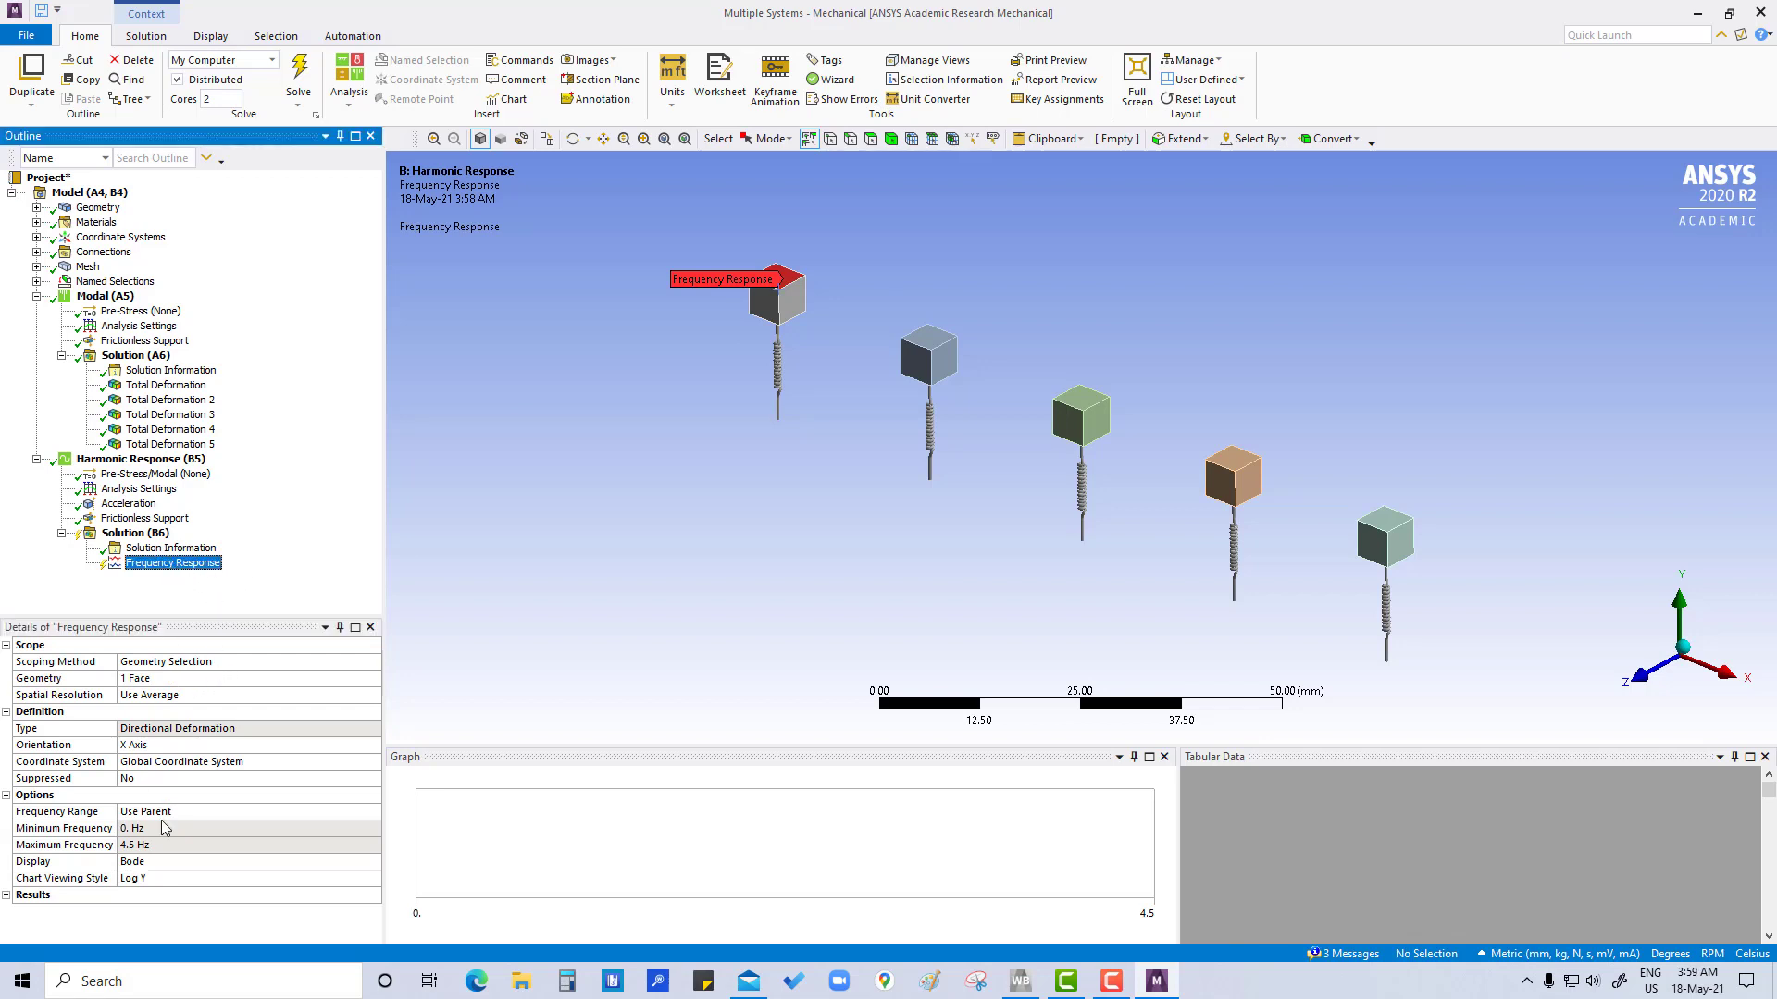
Set the frequency response's orientation to Y Axis and its spatial resolution to Use Maximum
click(174, 748)
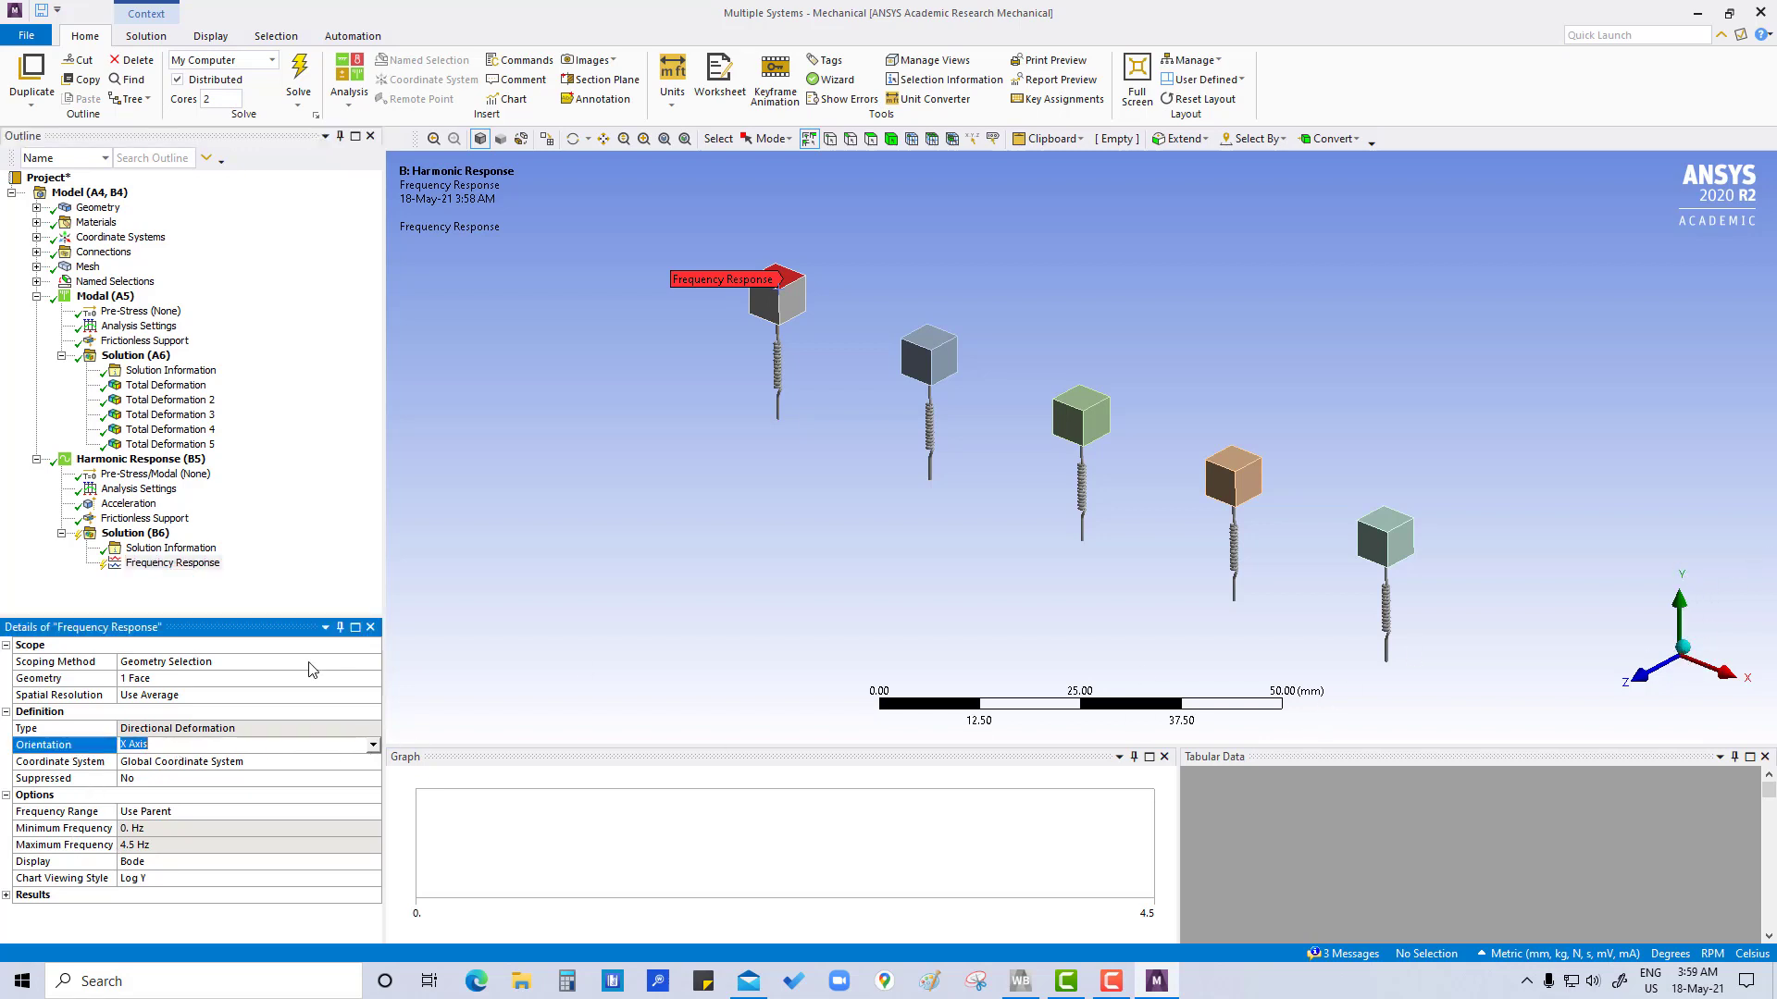
click(373, 746)
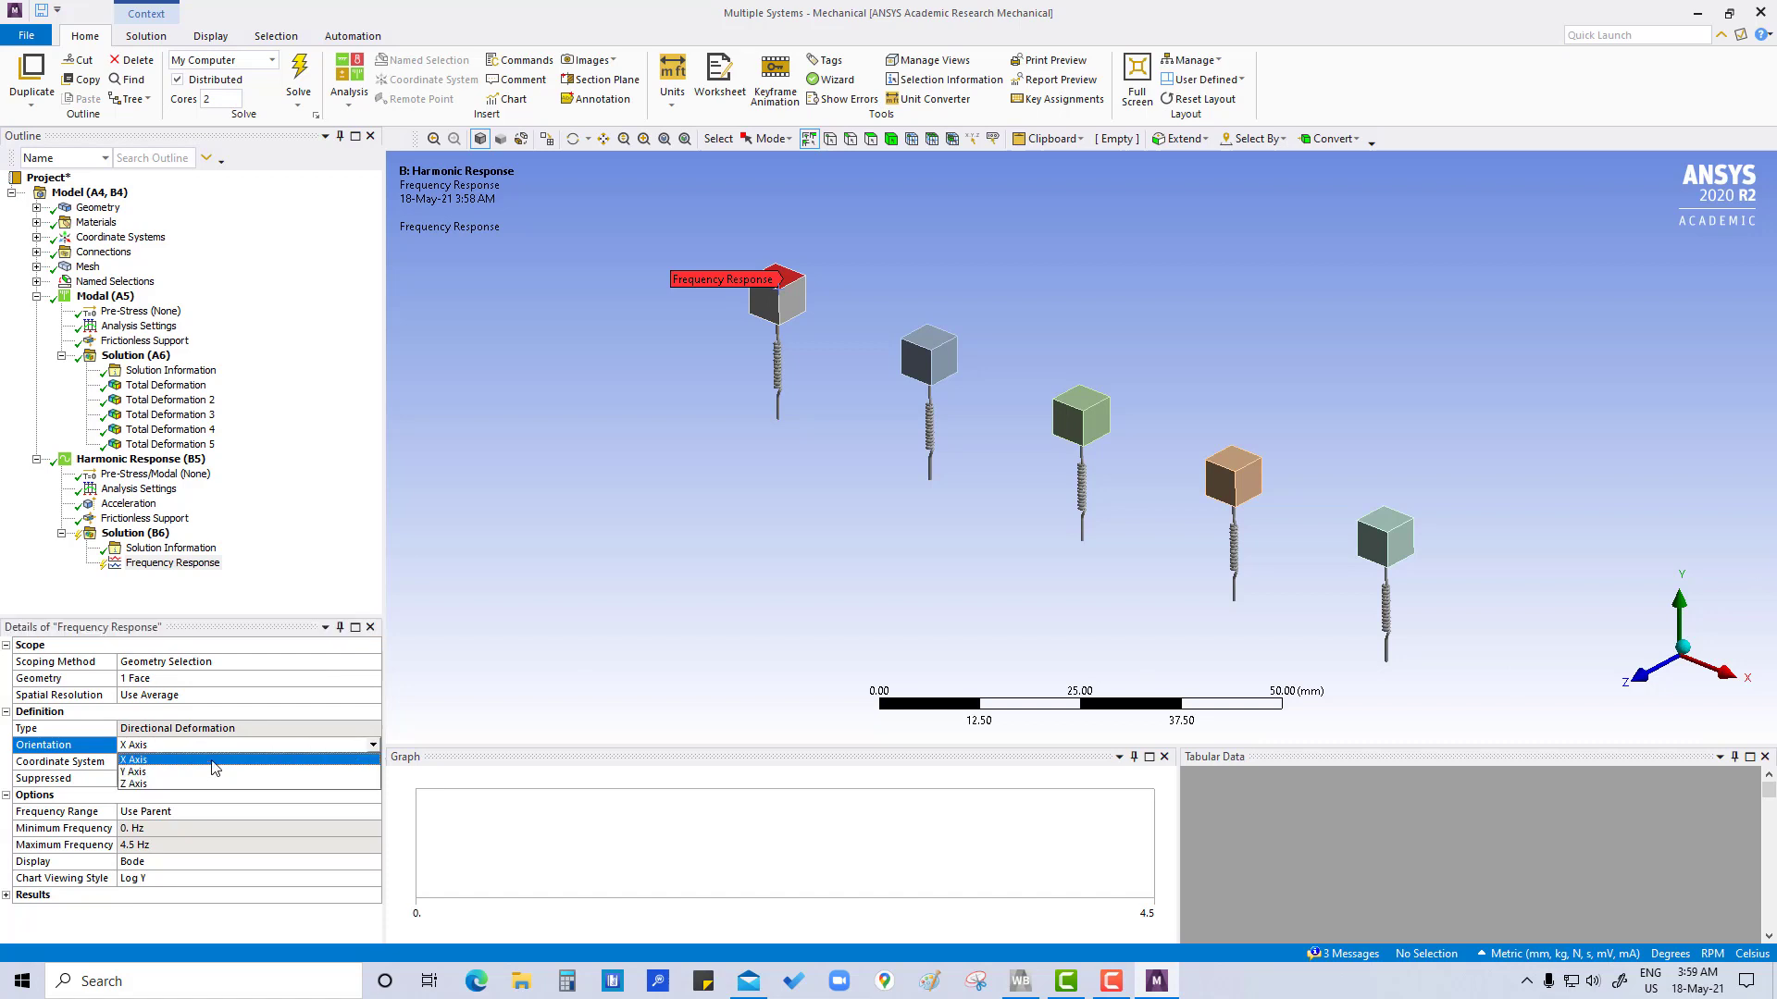
click(206, 772)
click(218, 711)
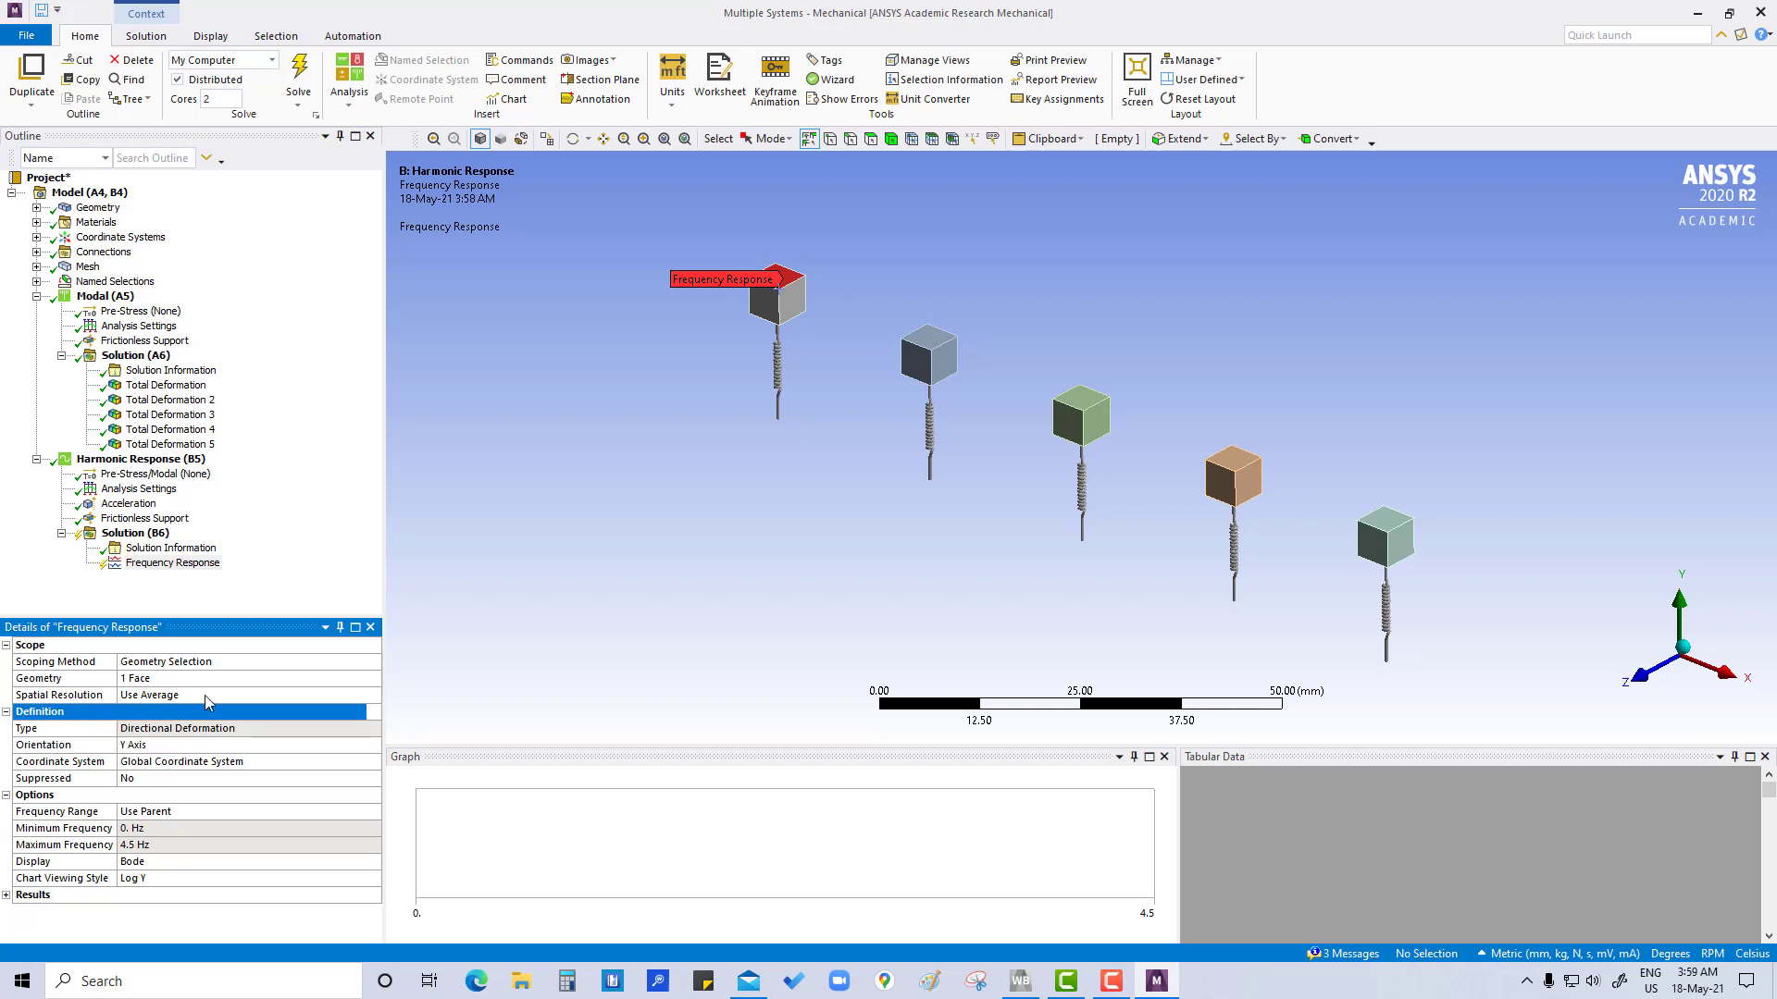
click(205, 696)
click(205, 695)
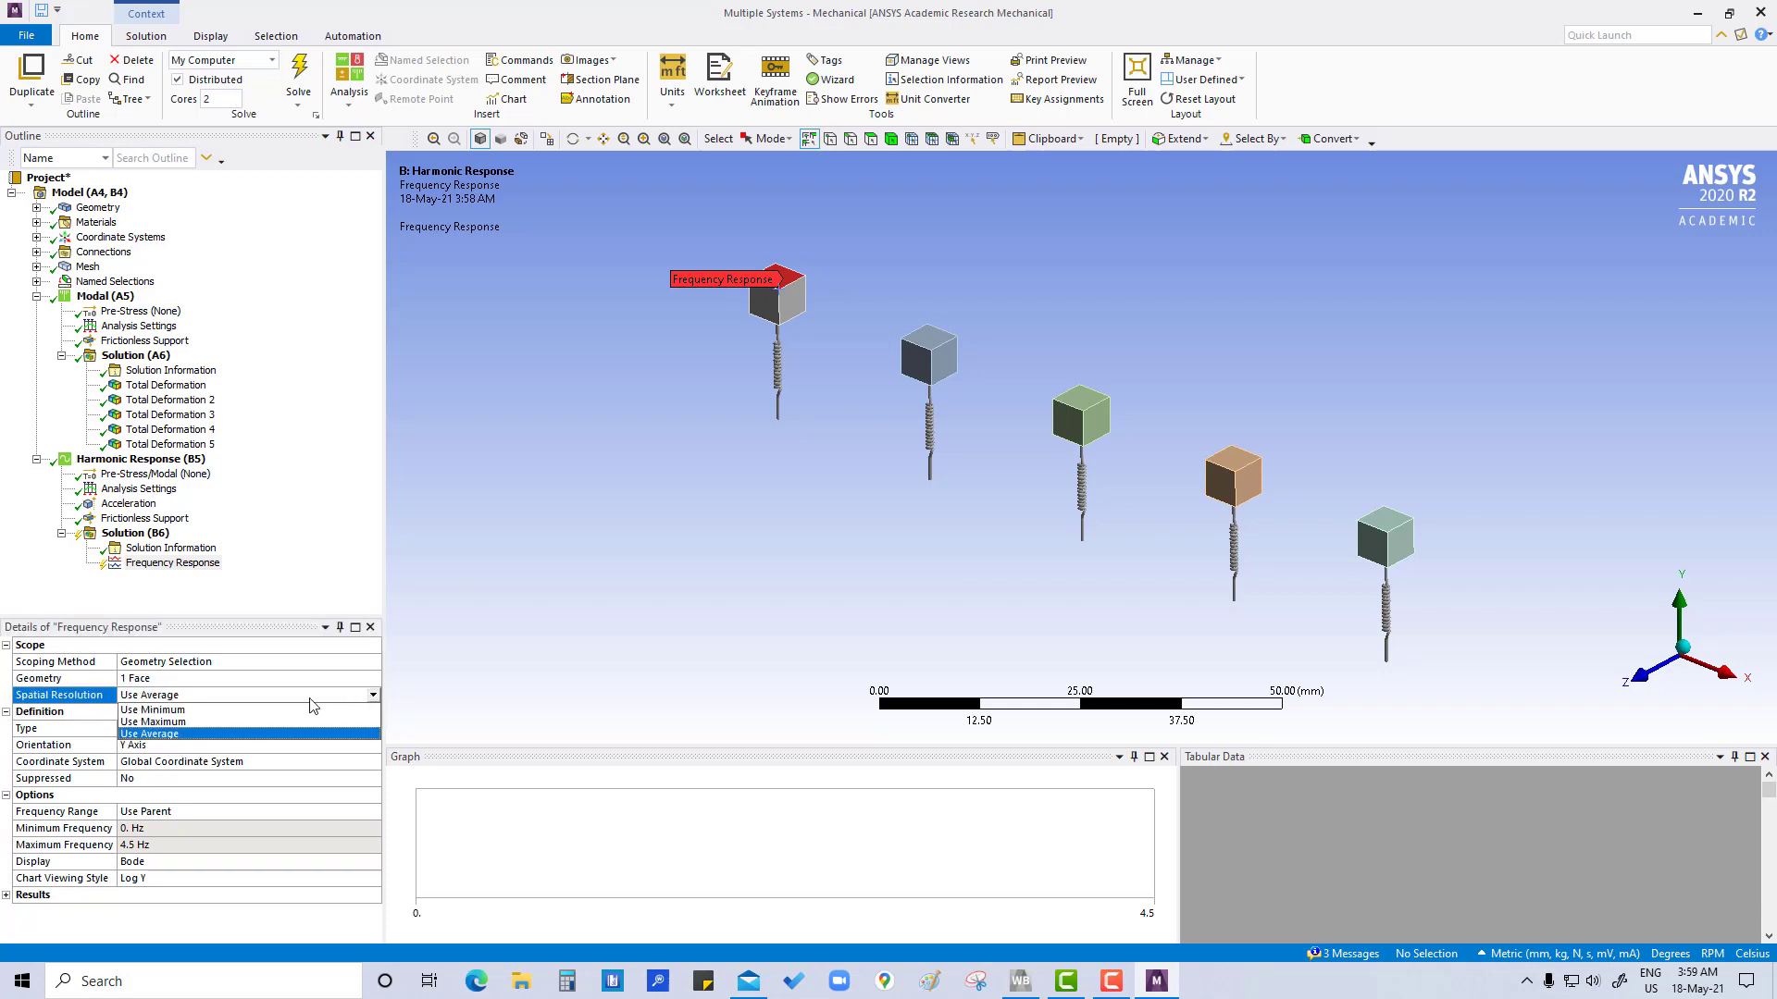
click(203, 723)
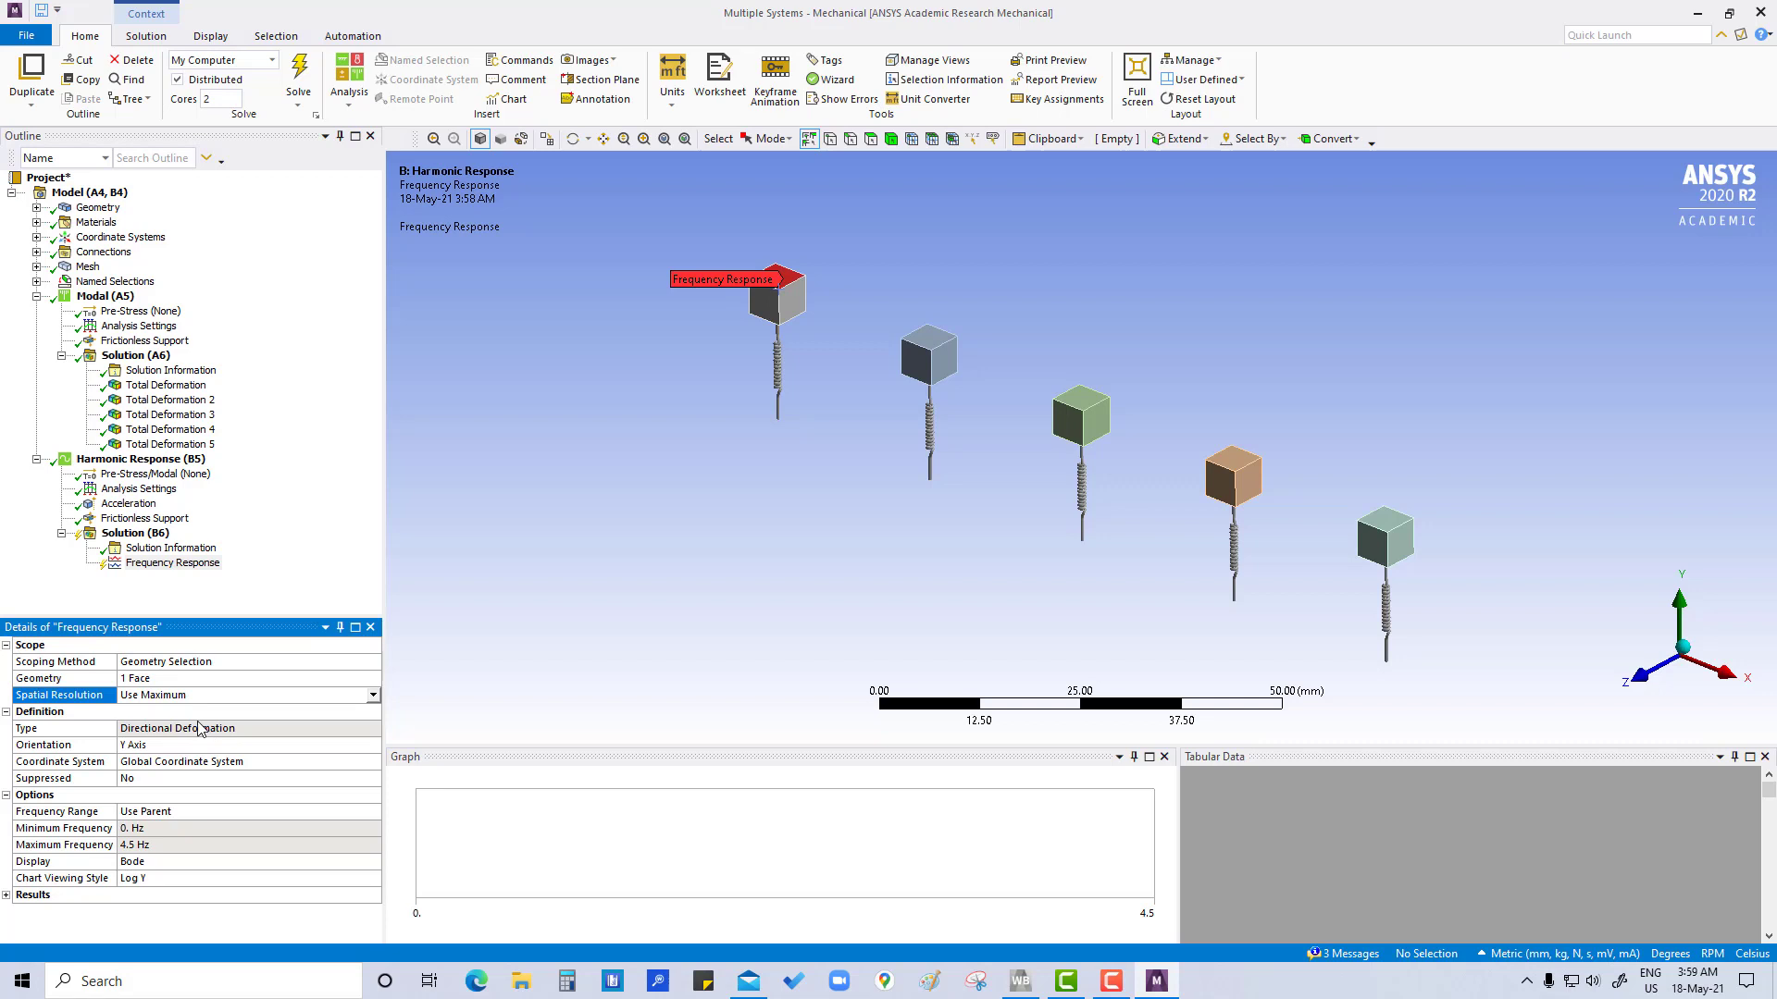
Evaluate all harmonic results and review the frequency response plot alongside the harmonic analysis settings
right_click(151, 534)
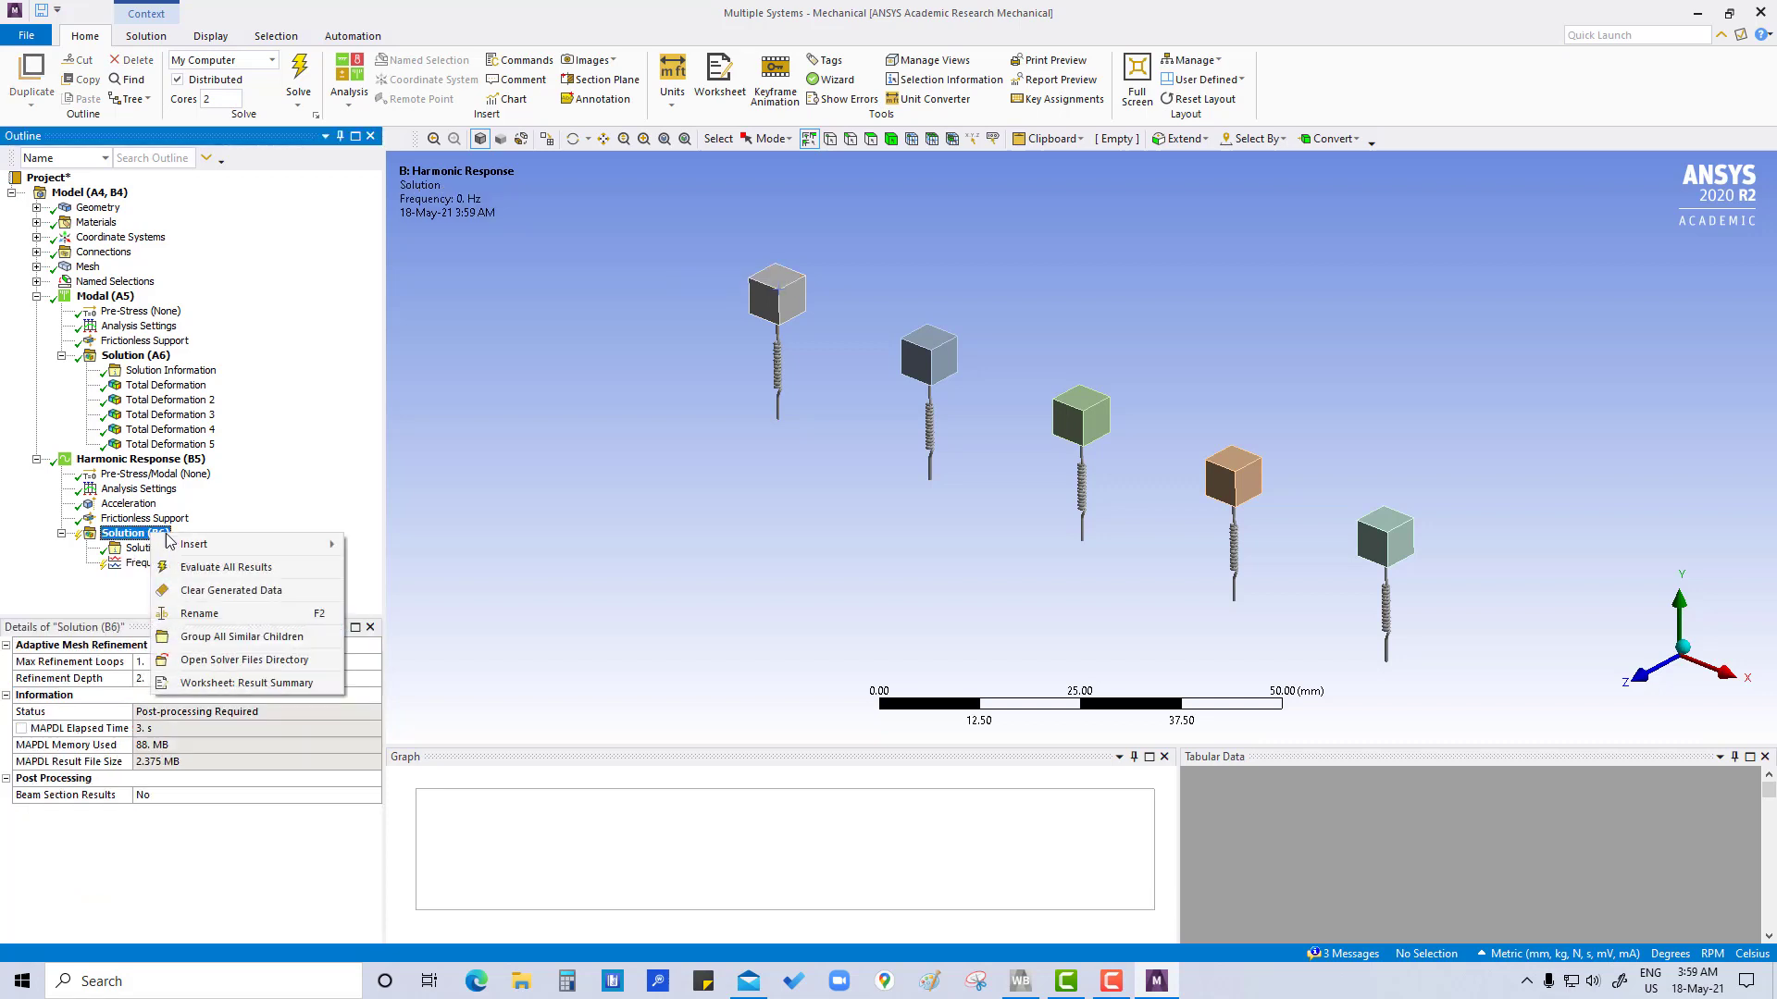
click(212, 573)
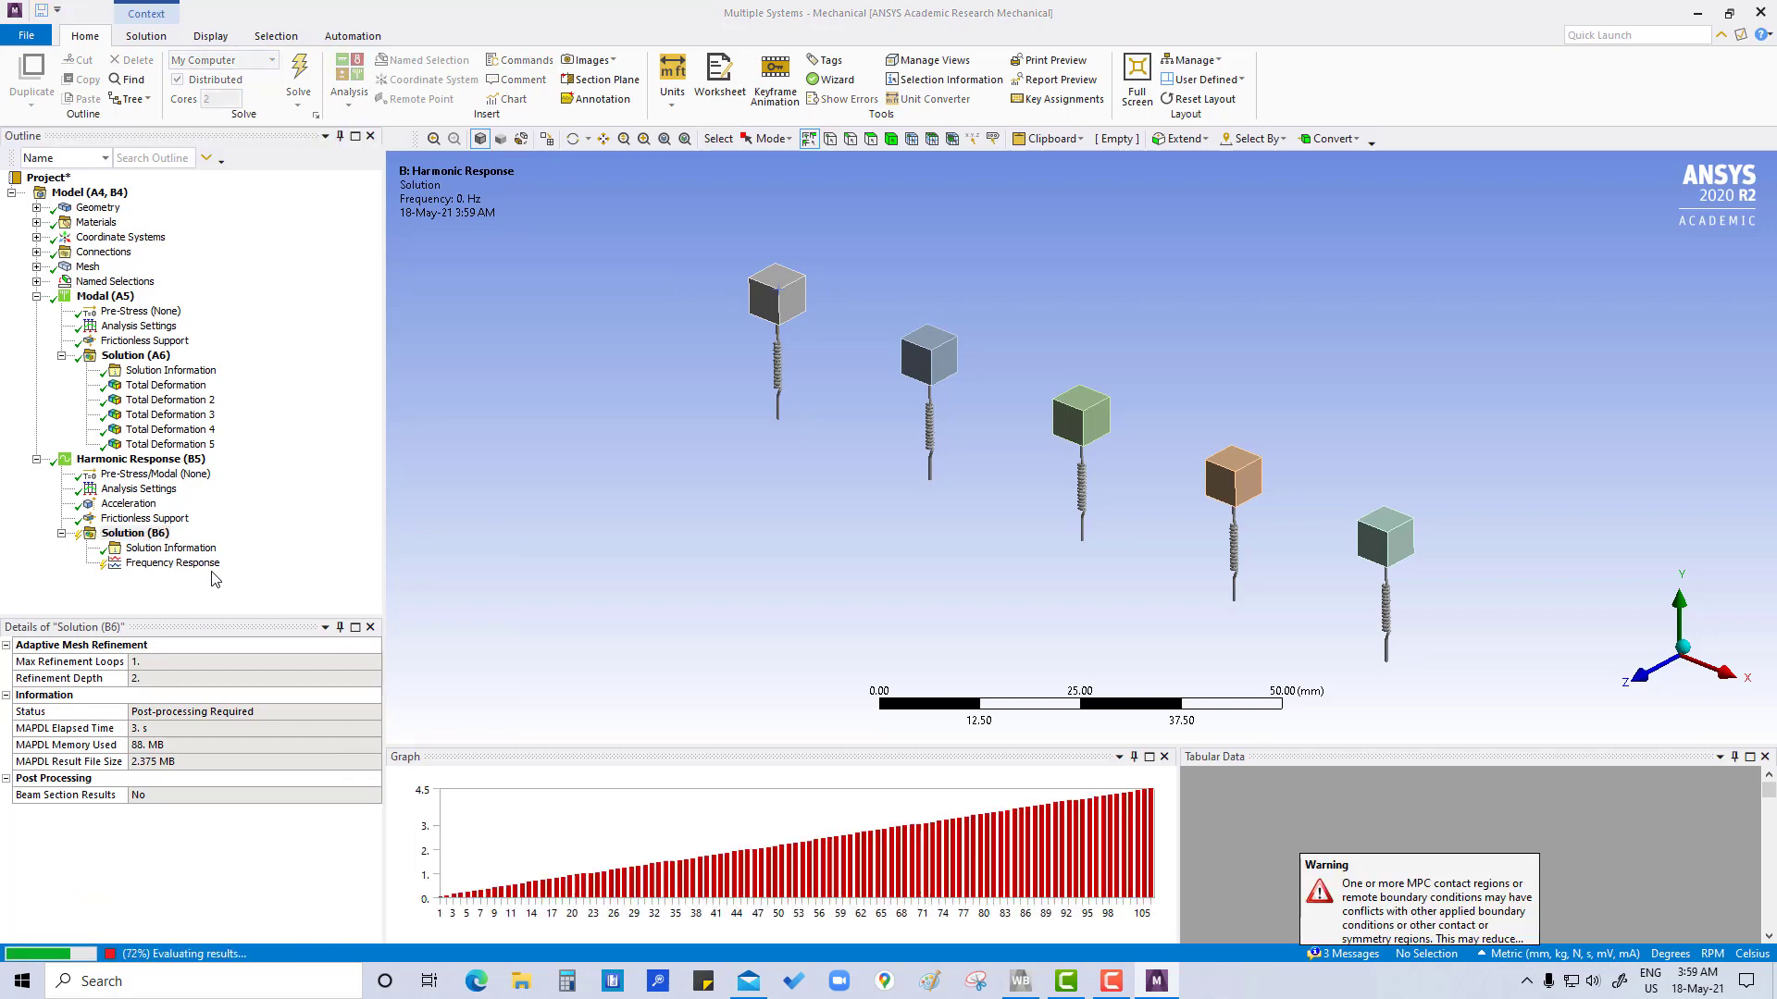
click(175, 565)
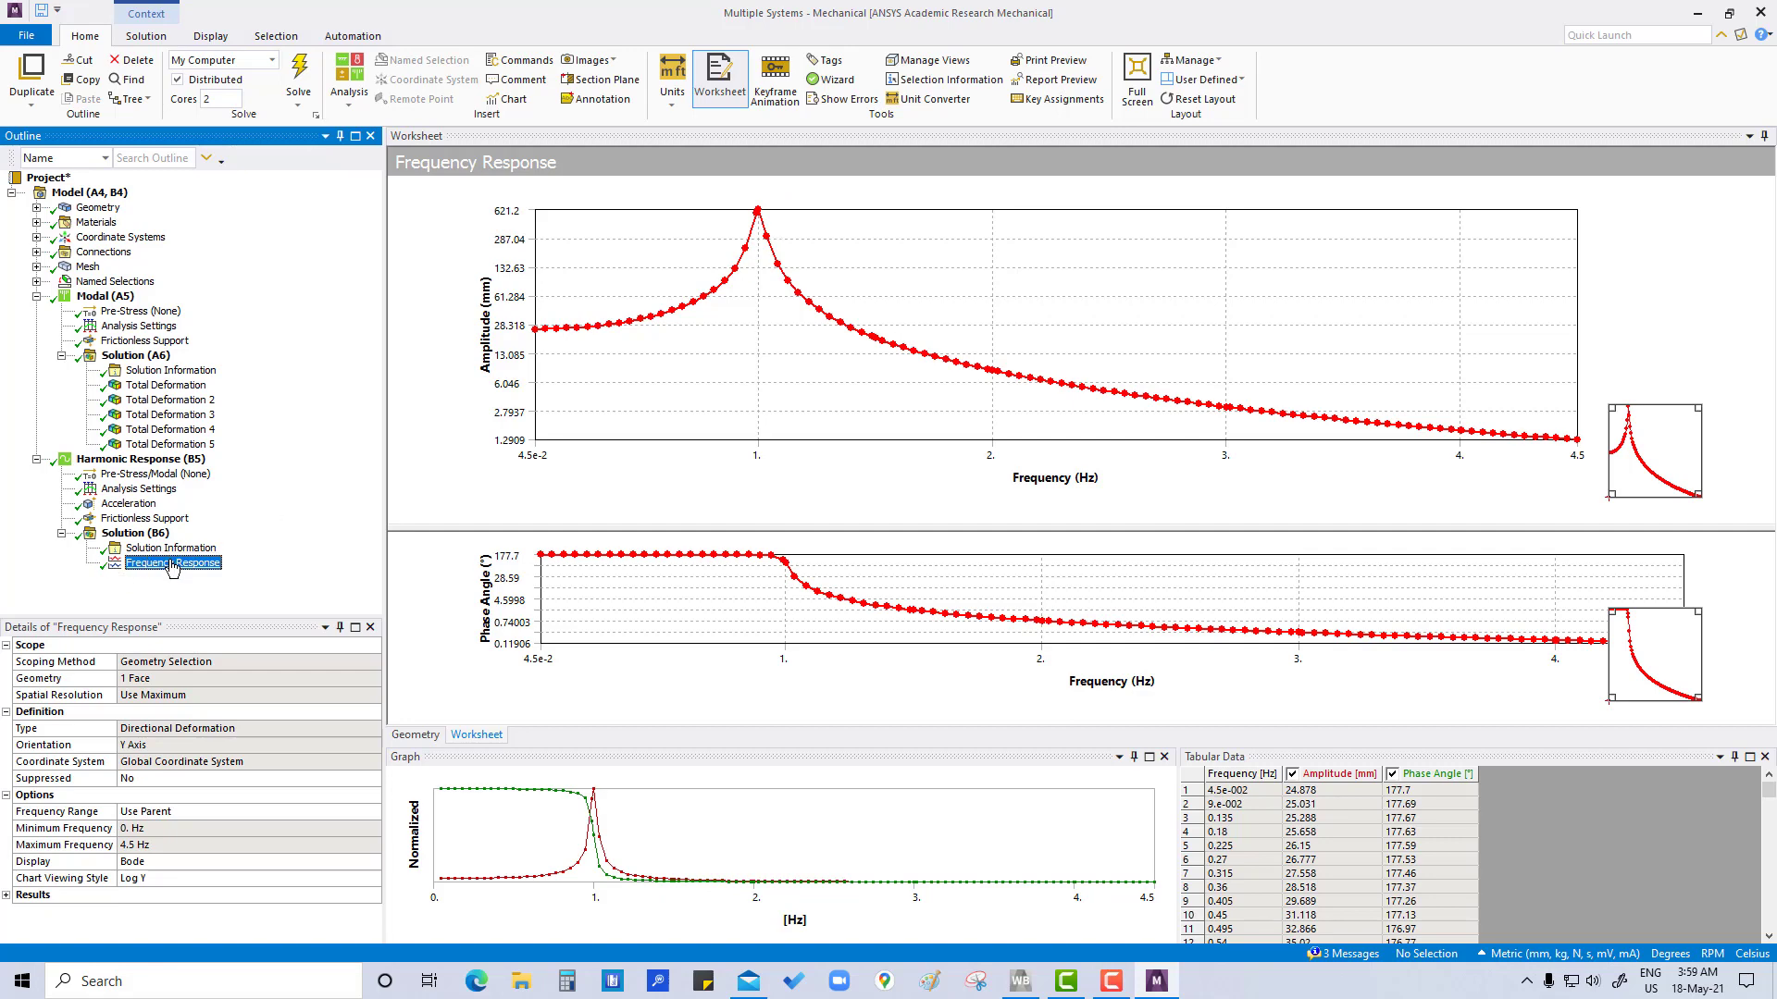
click(138, 490)
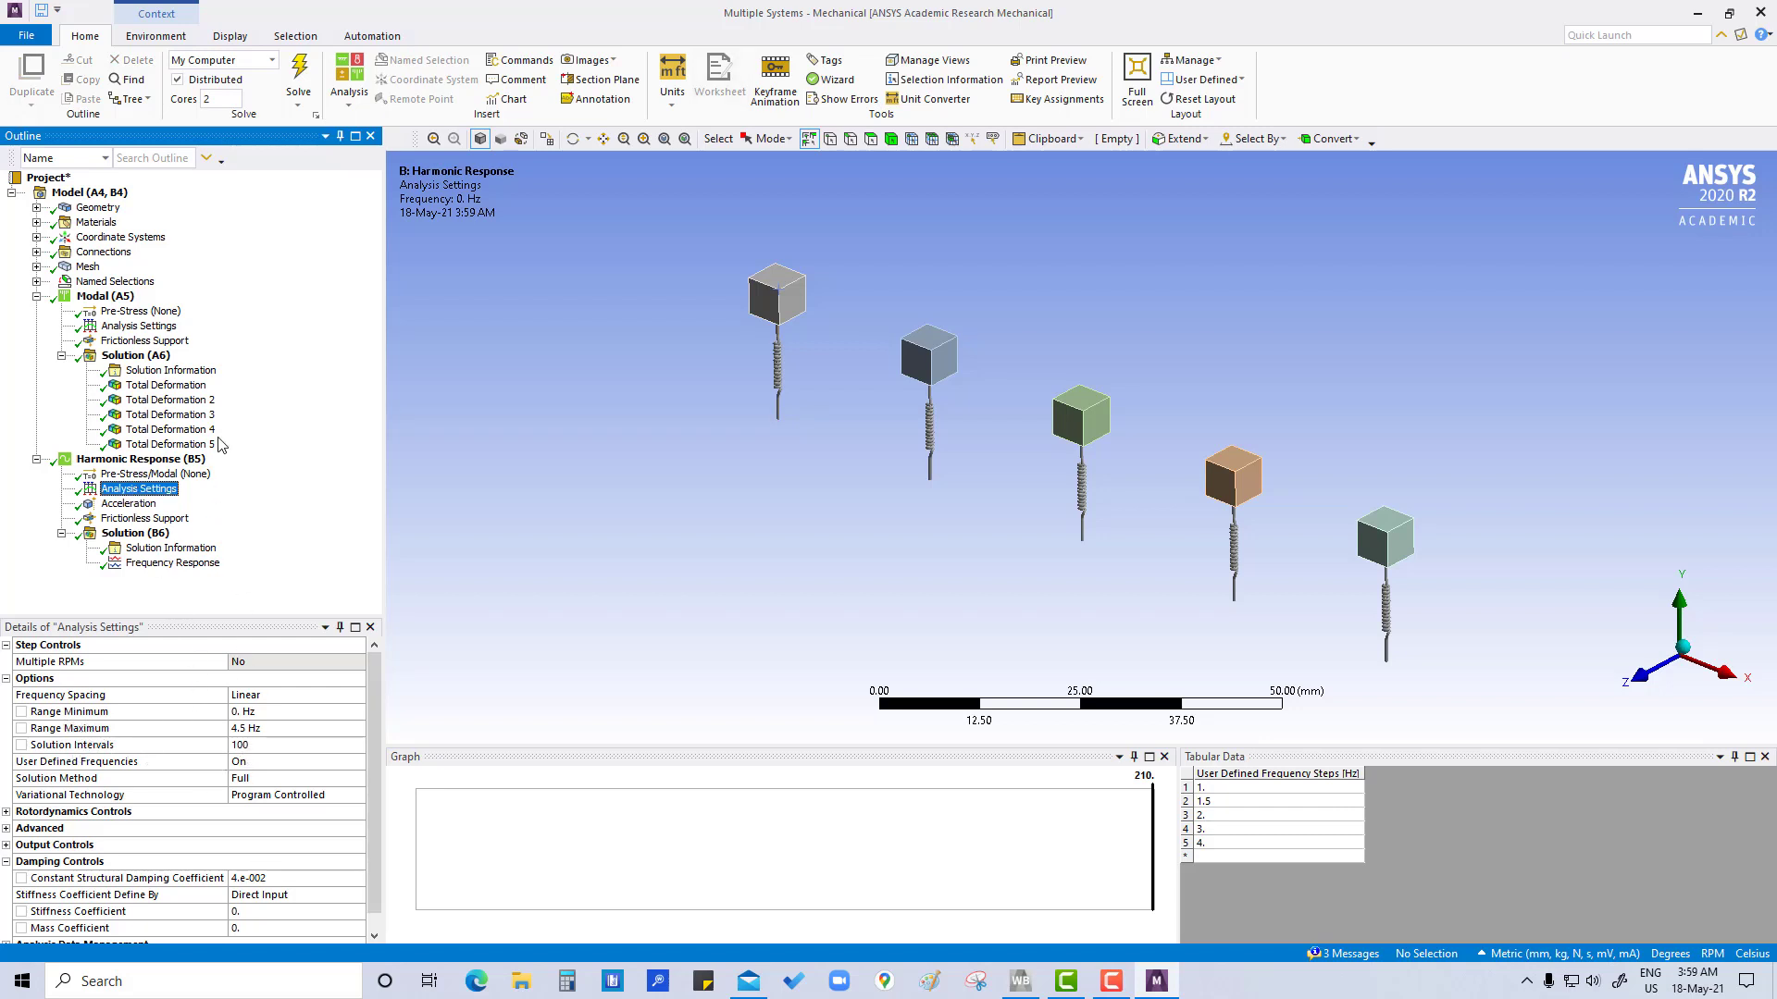
click(173, 564)
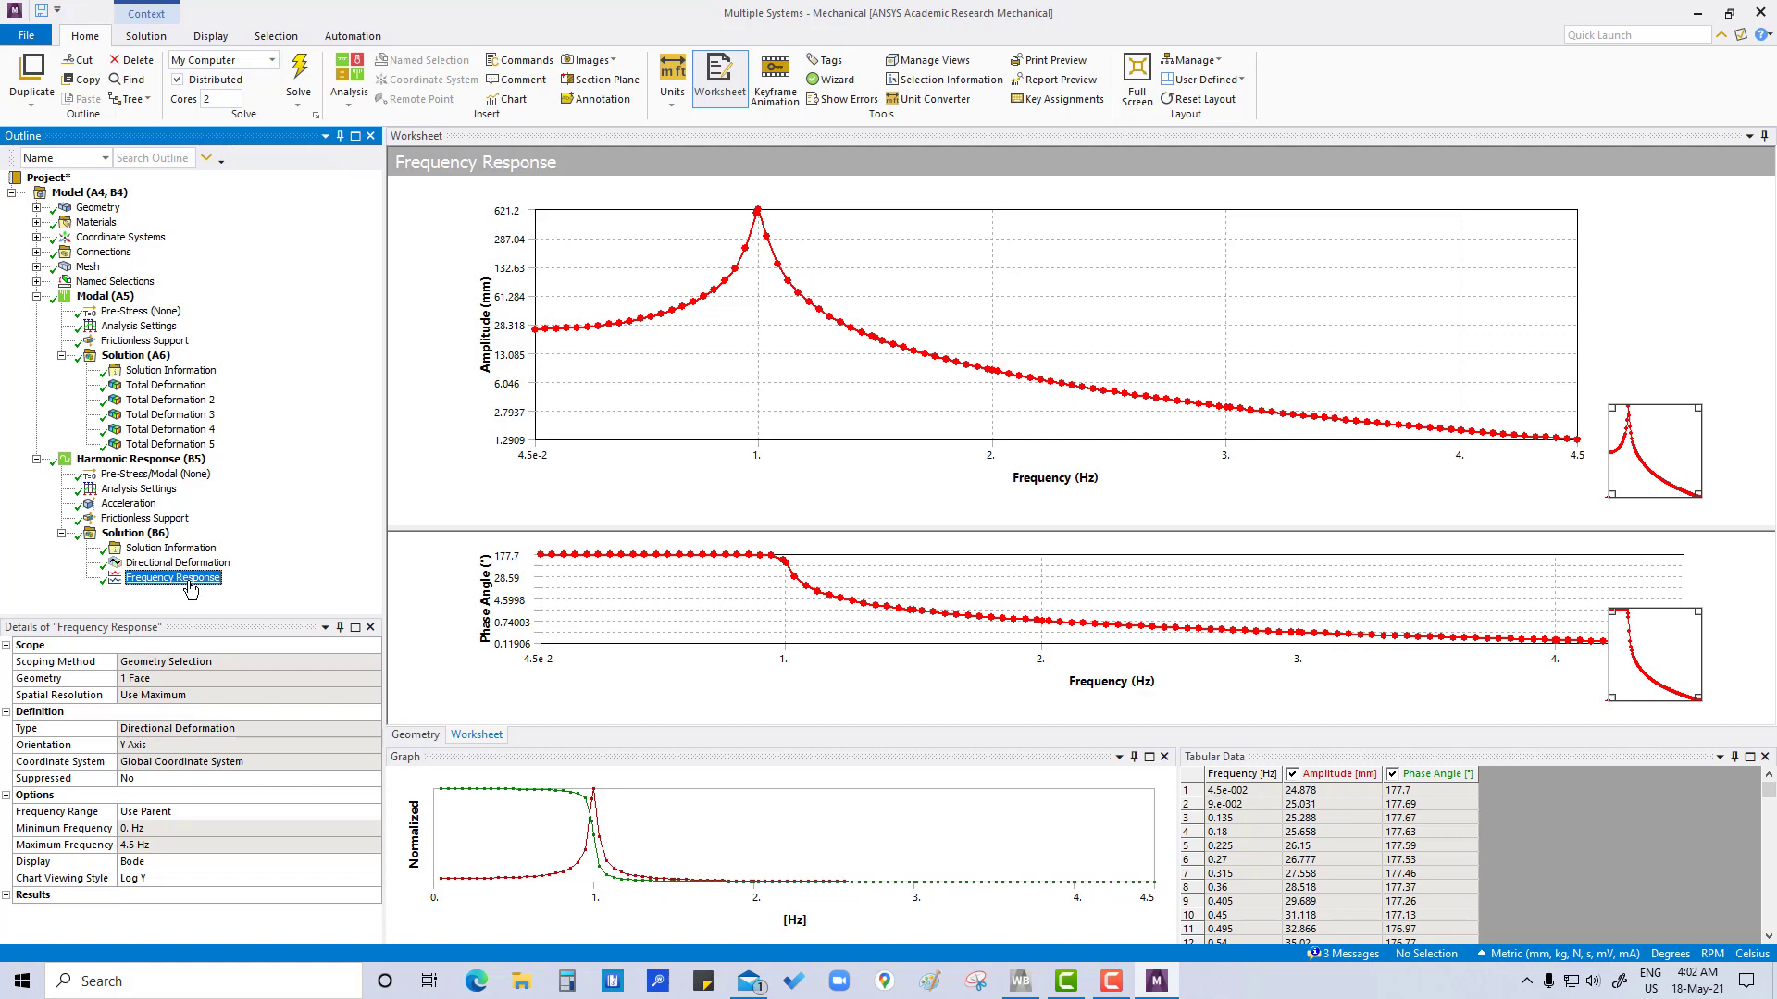
Duplicate the frequency response without results and scope the copy to the top face of the blue-grey block, second in the row
right_click(186, 588)
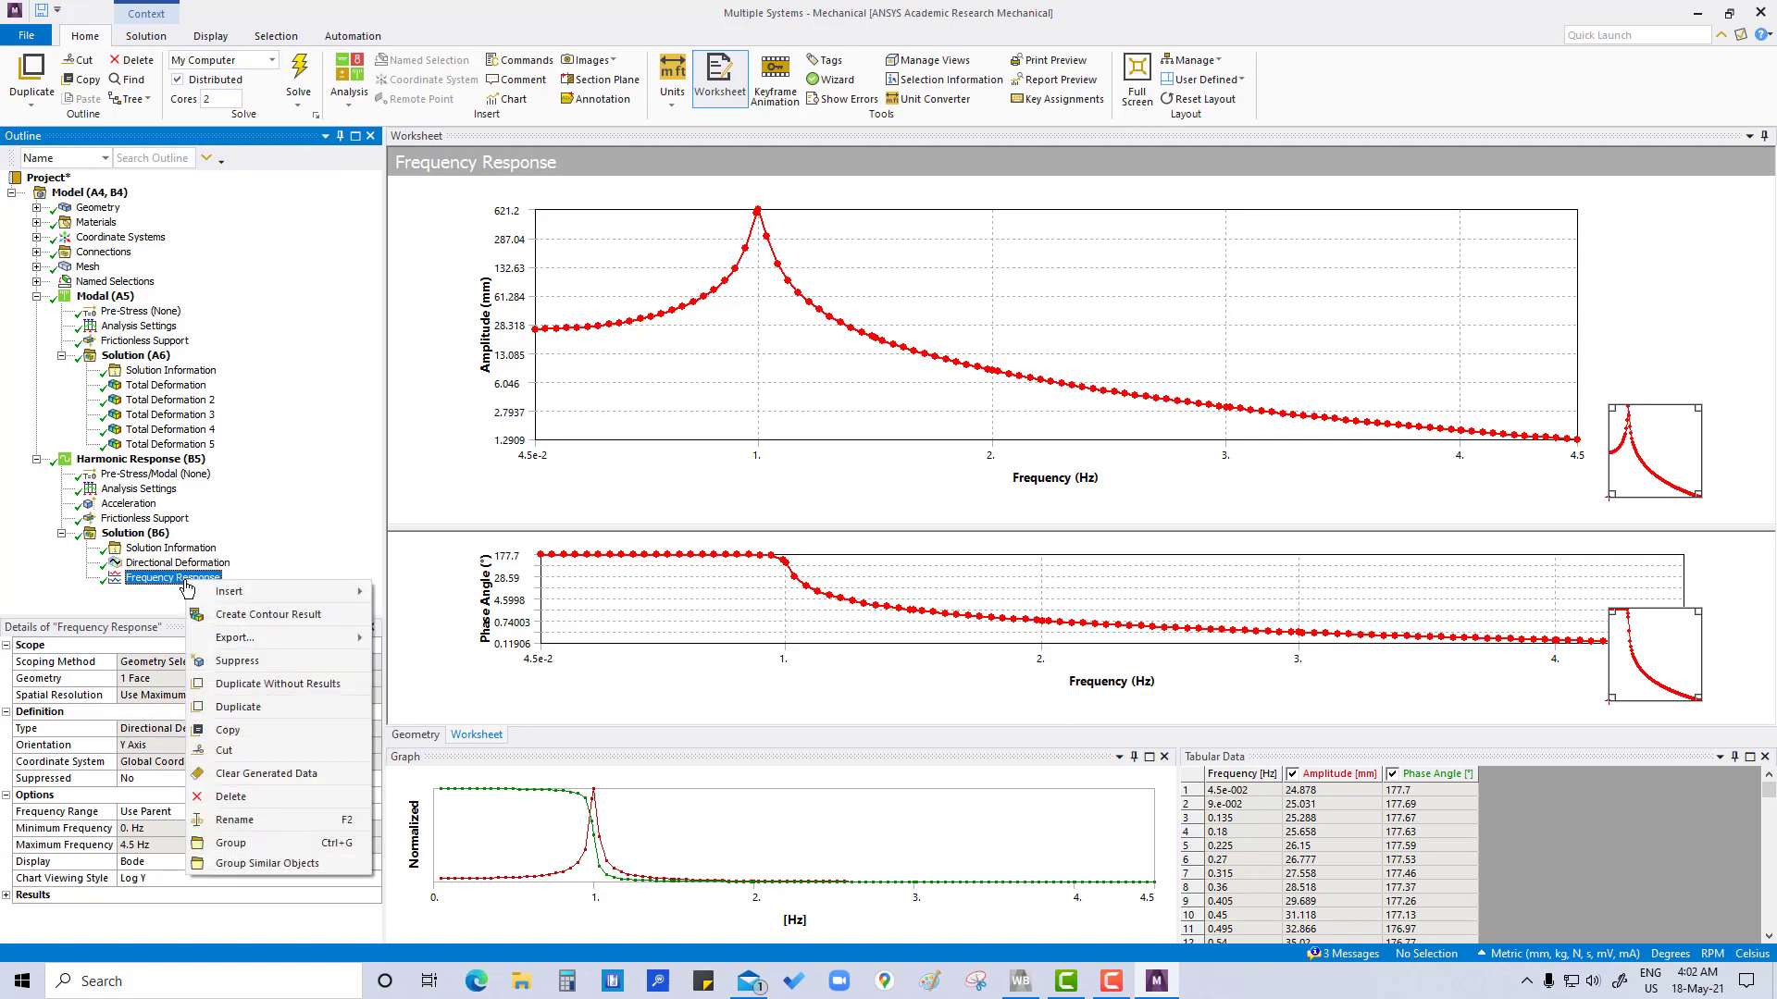
click(245, 684)
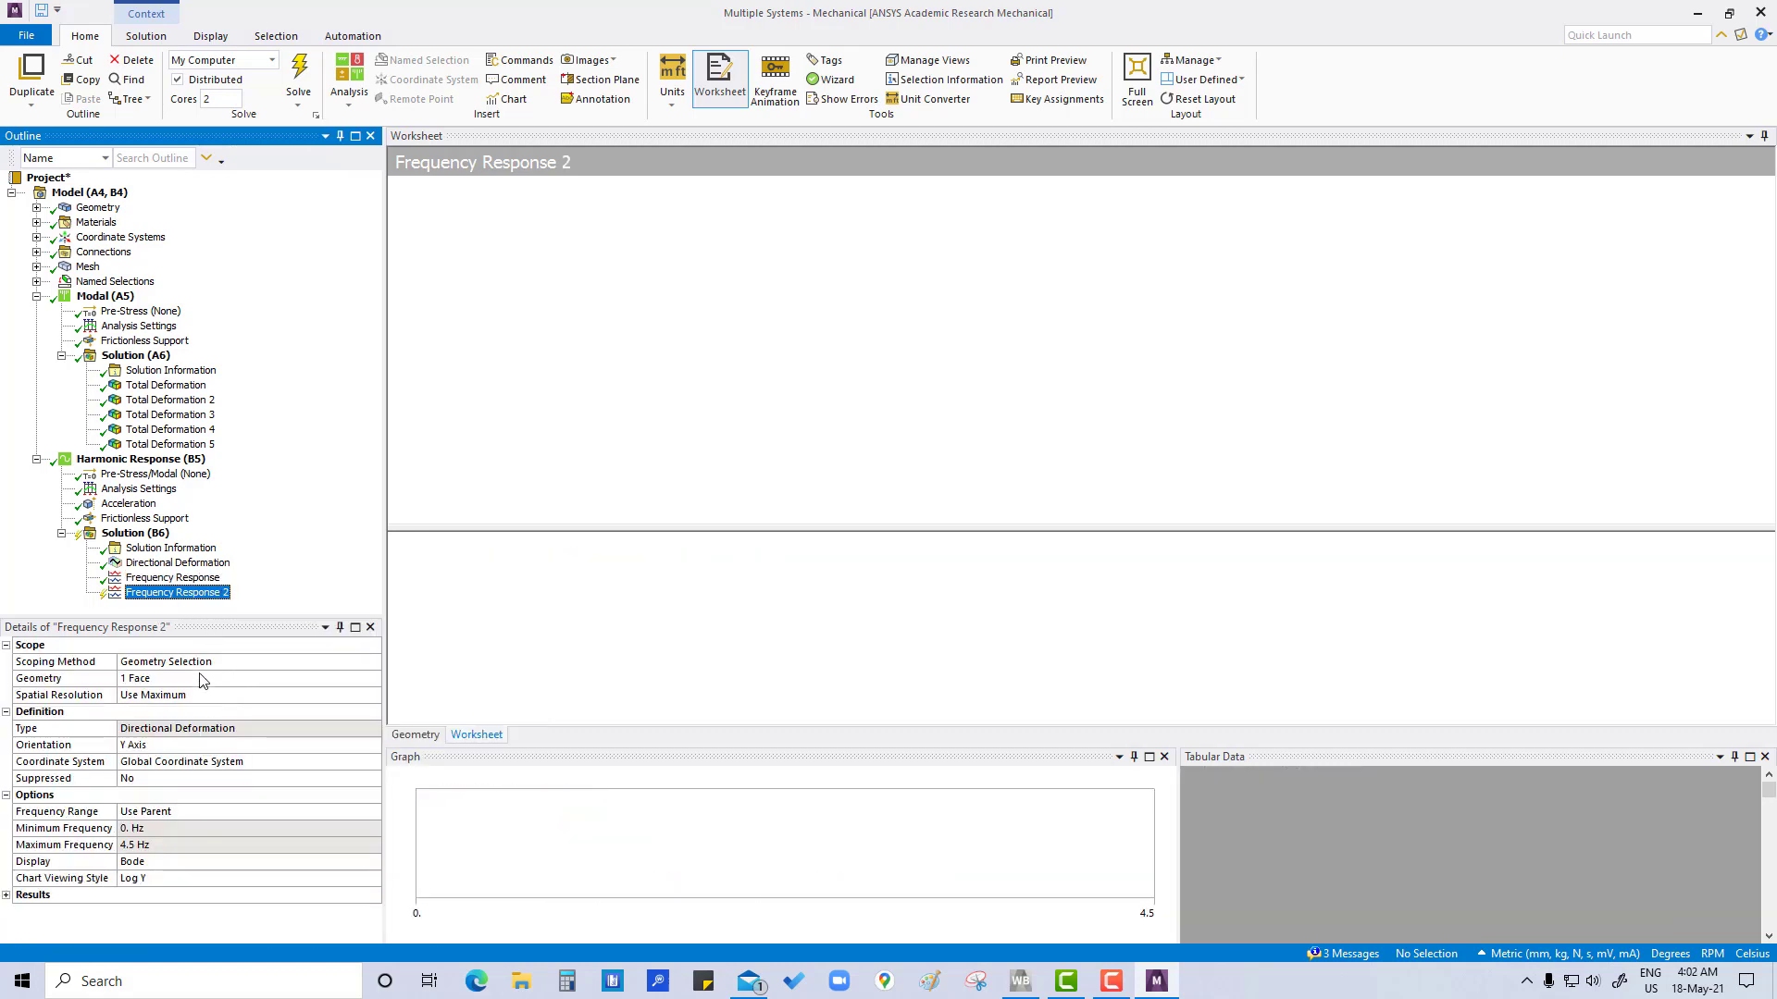
click(203, 681)
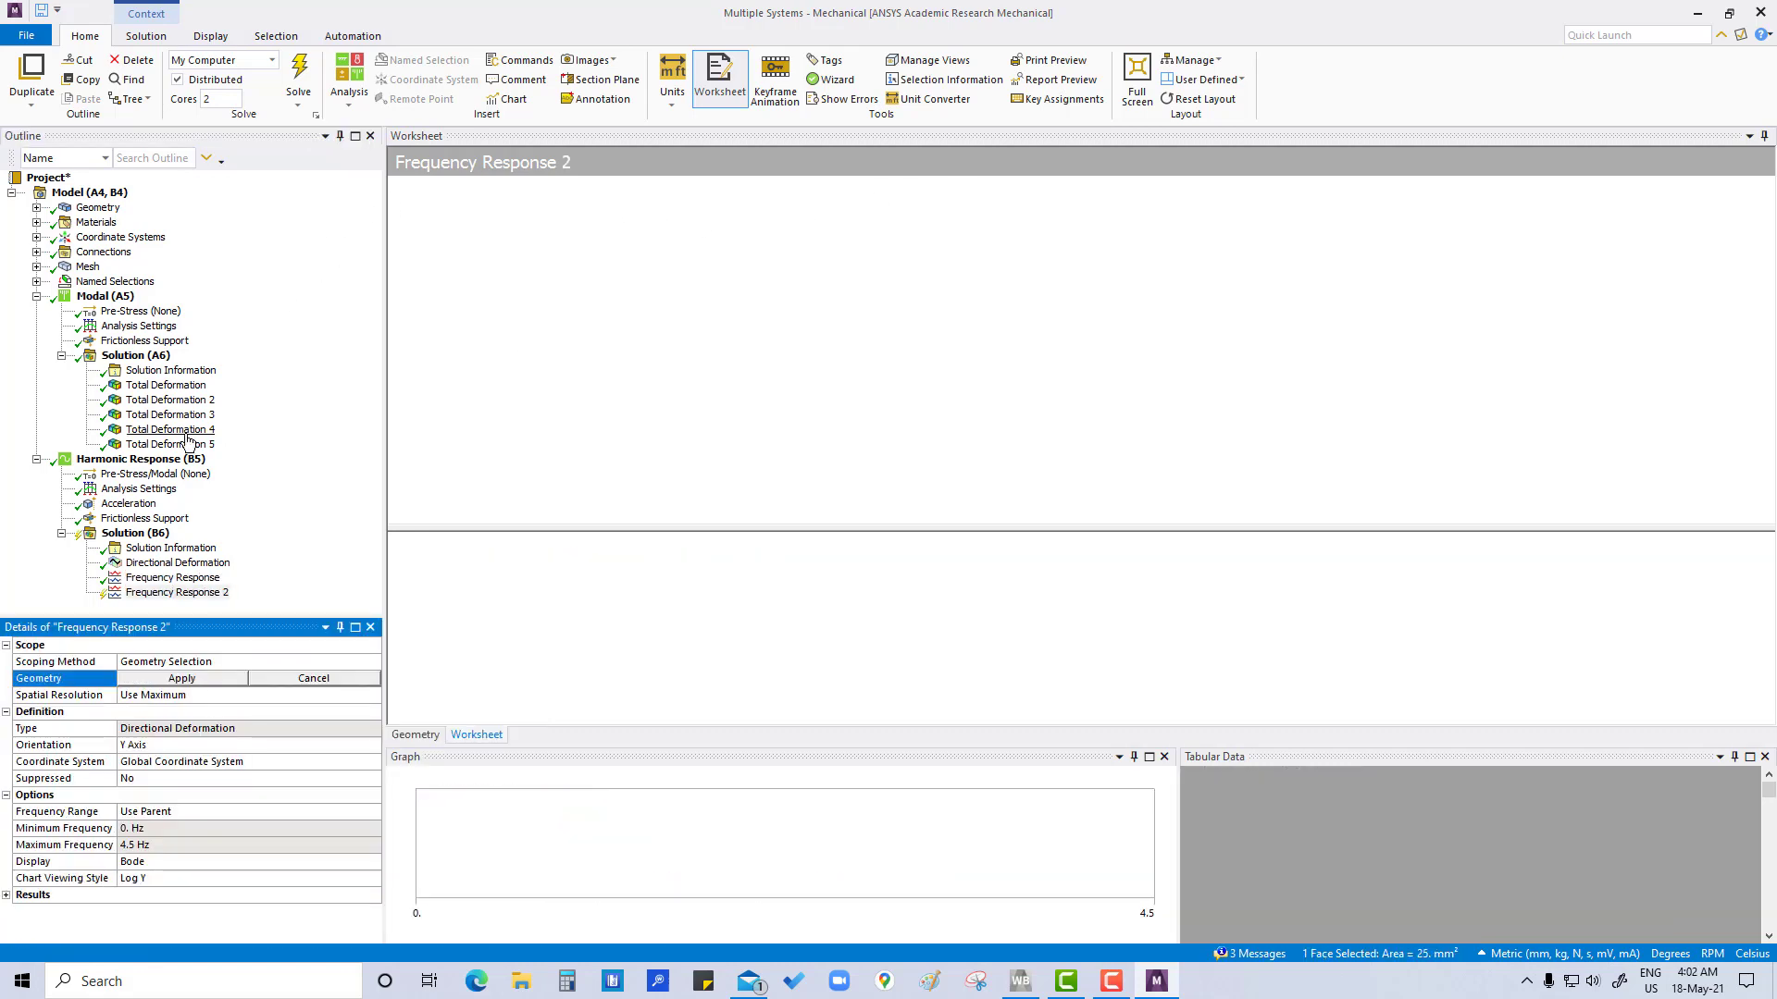
click(156, 593)
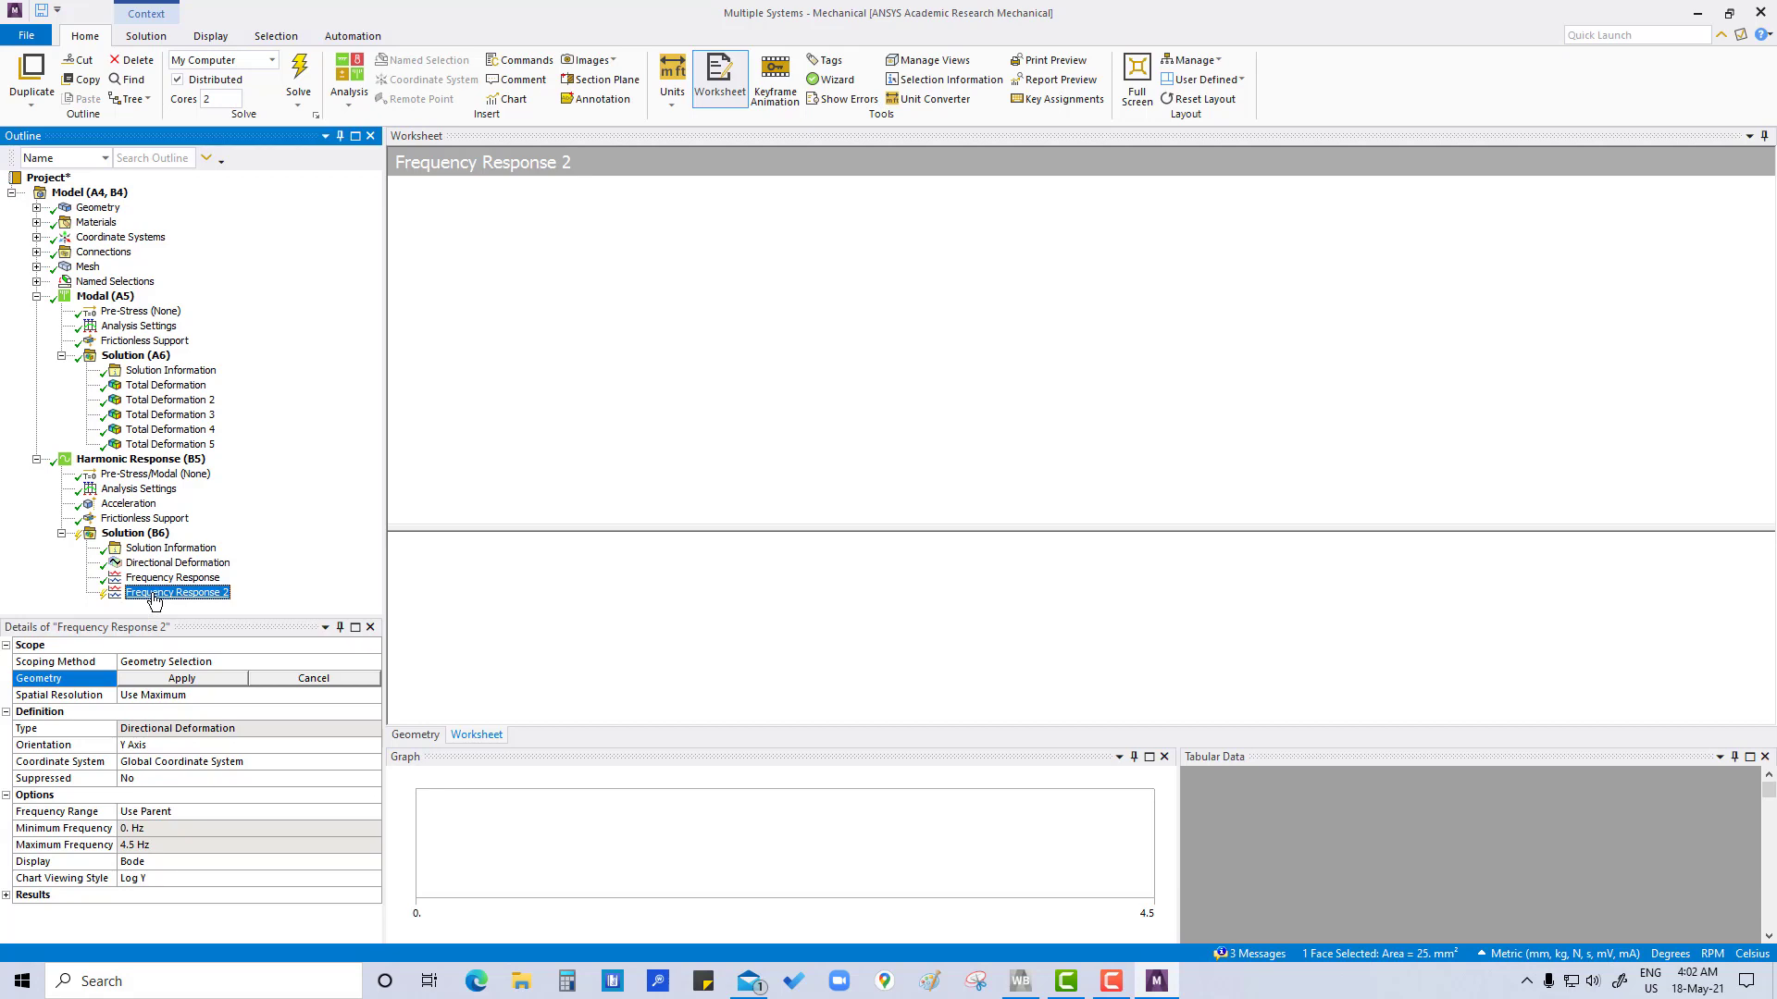
click(171, 706)
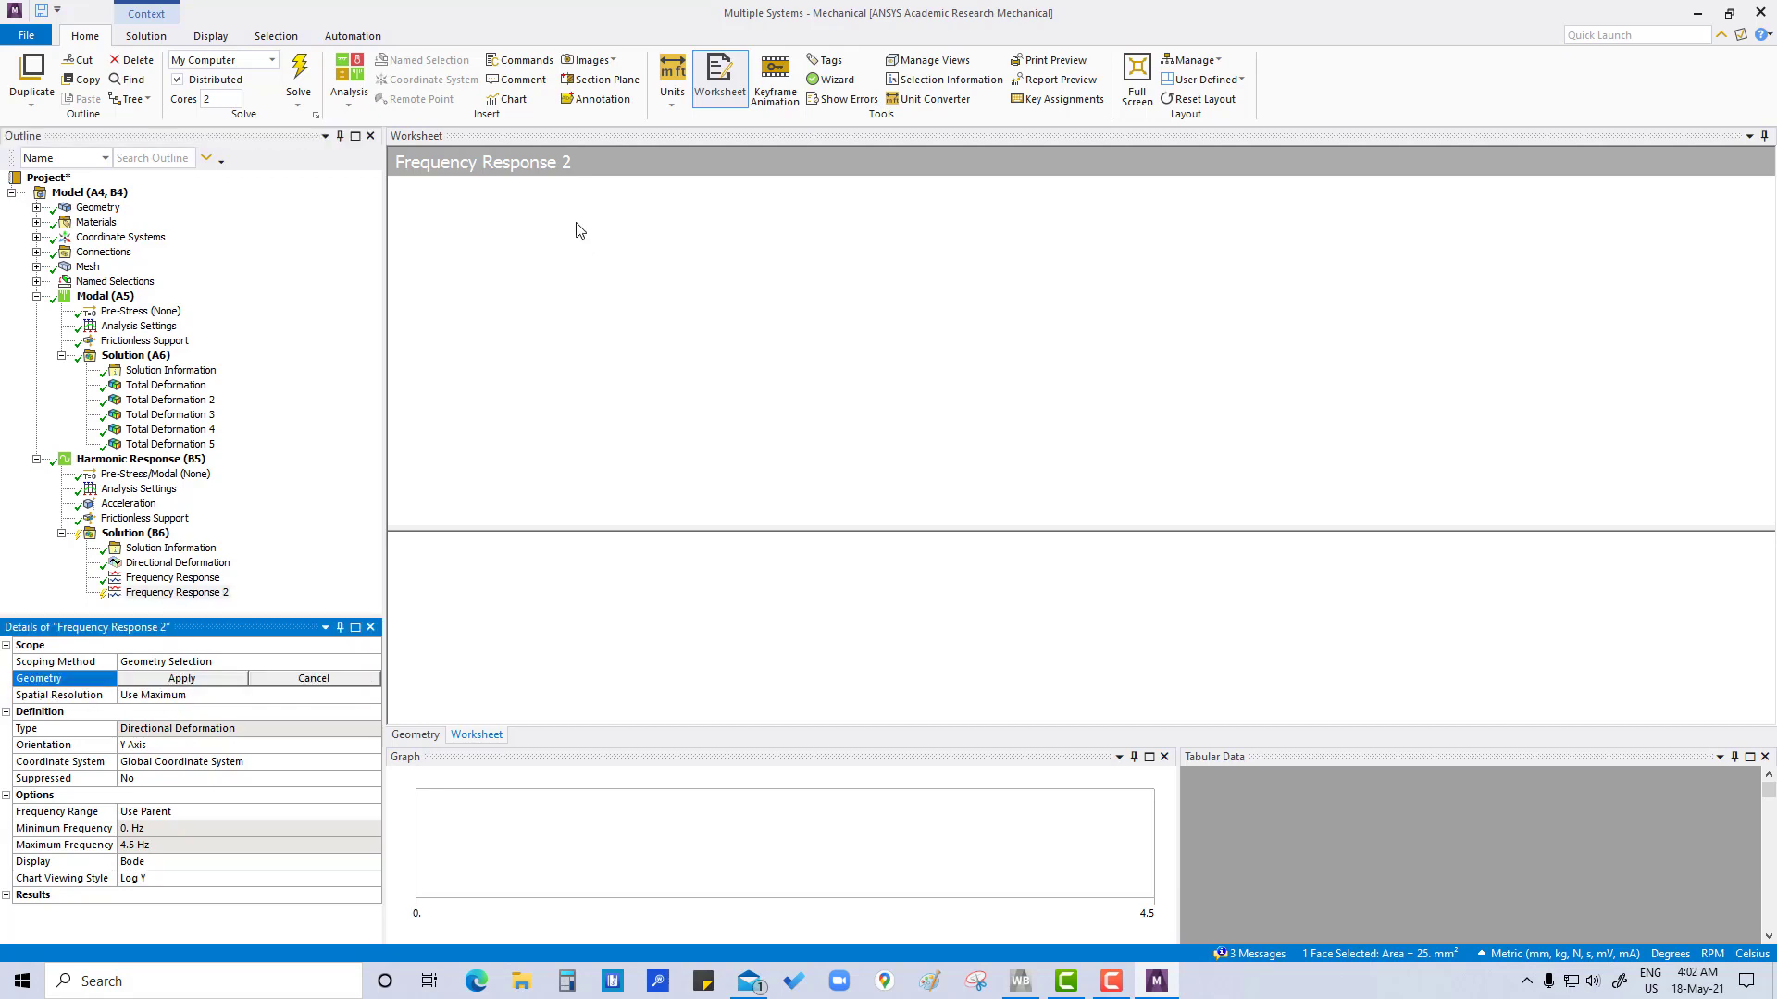
click(505, 229)
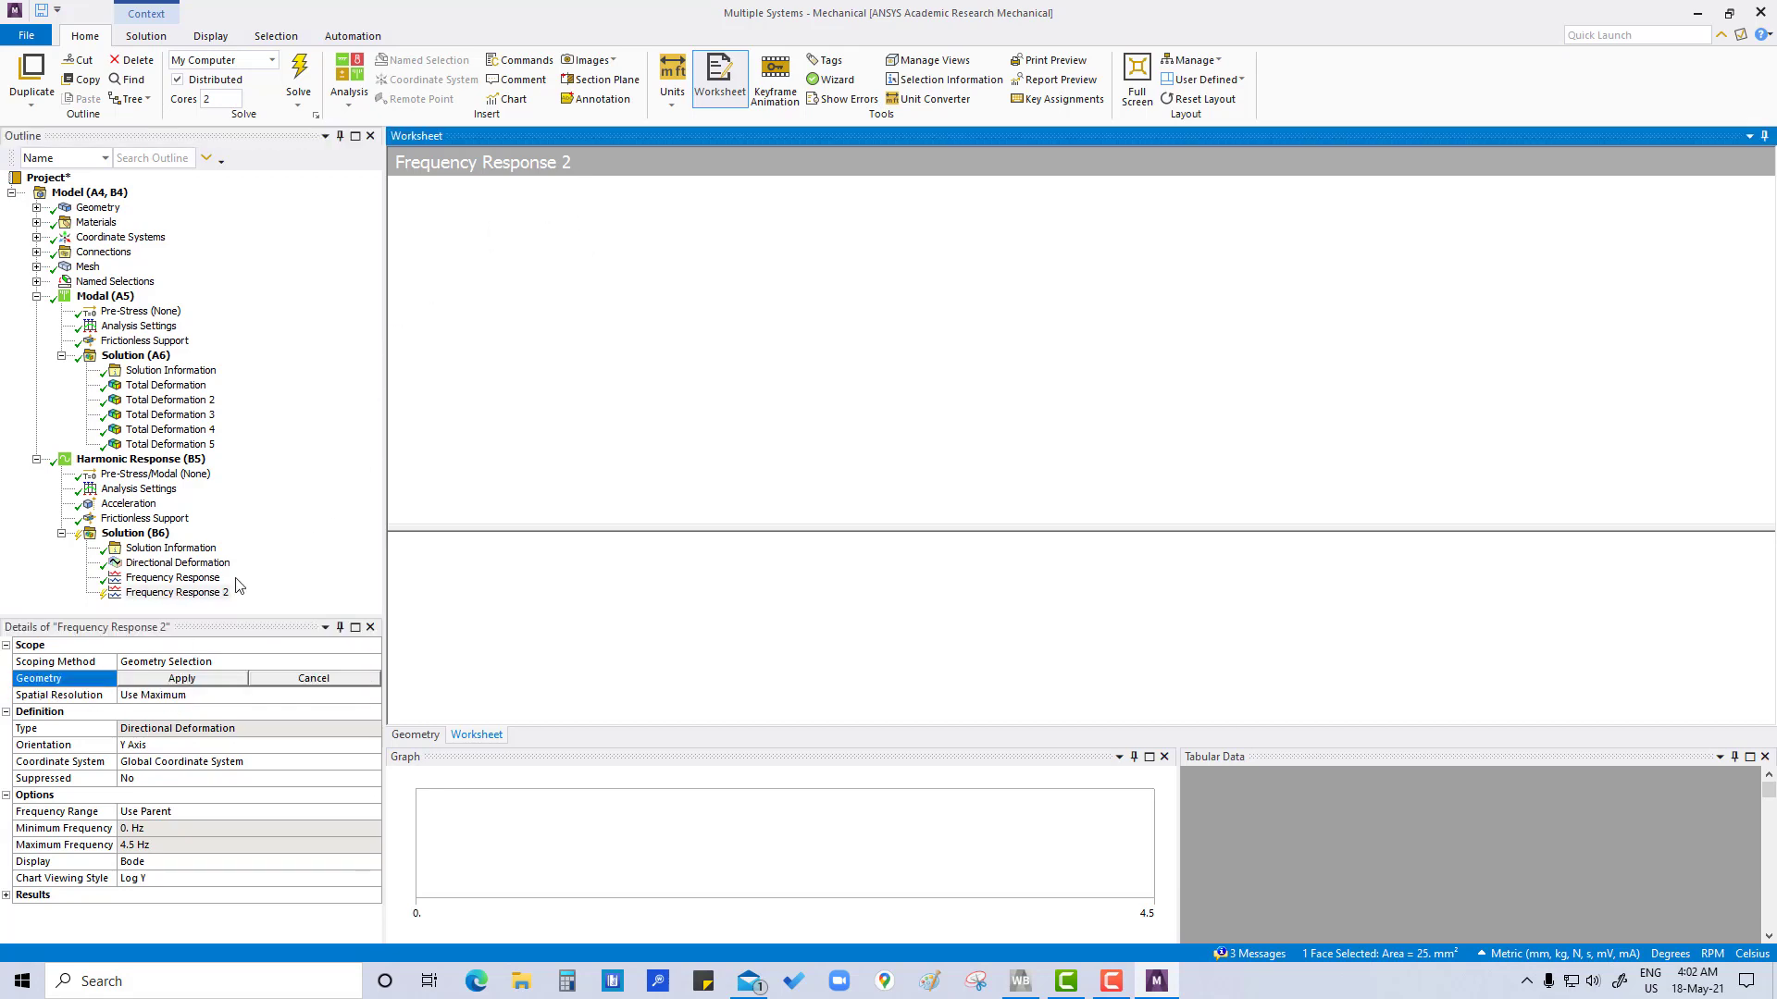
click(180, 593)
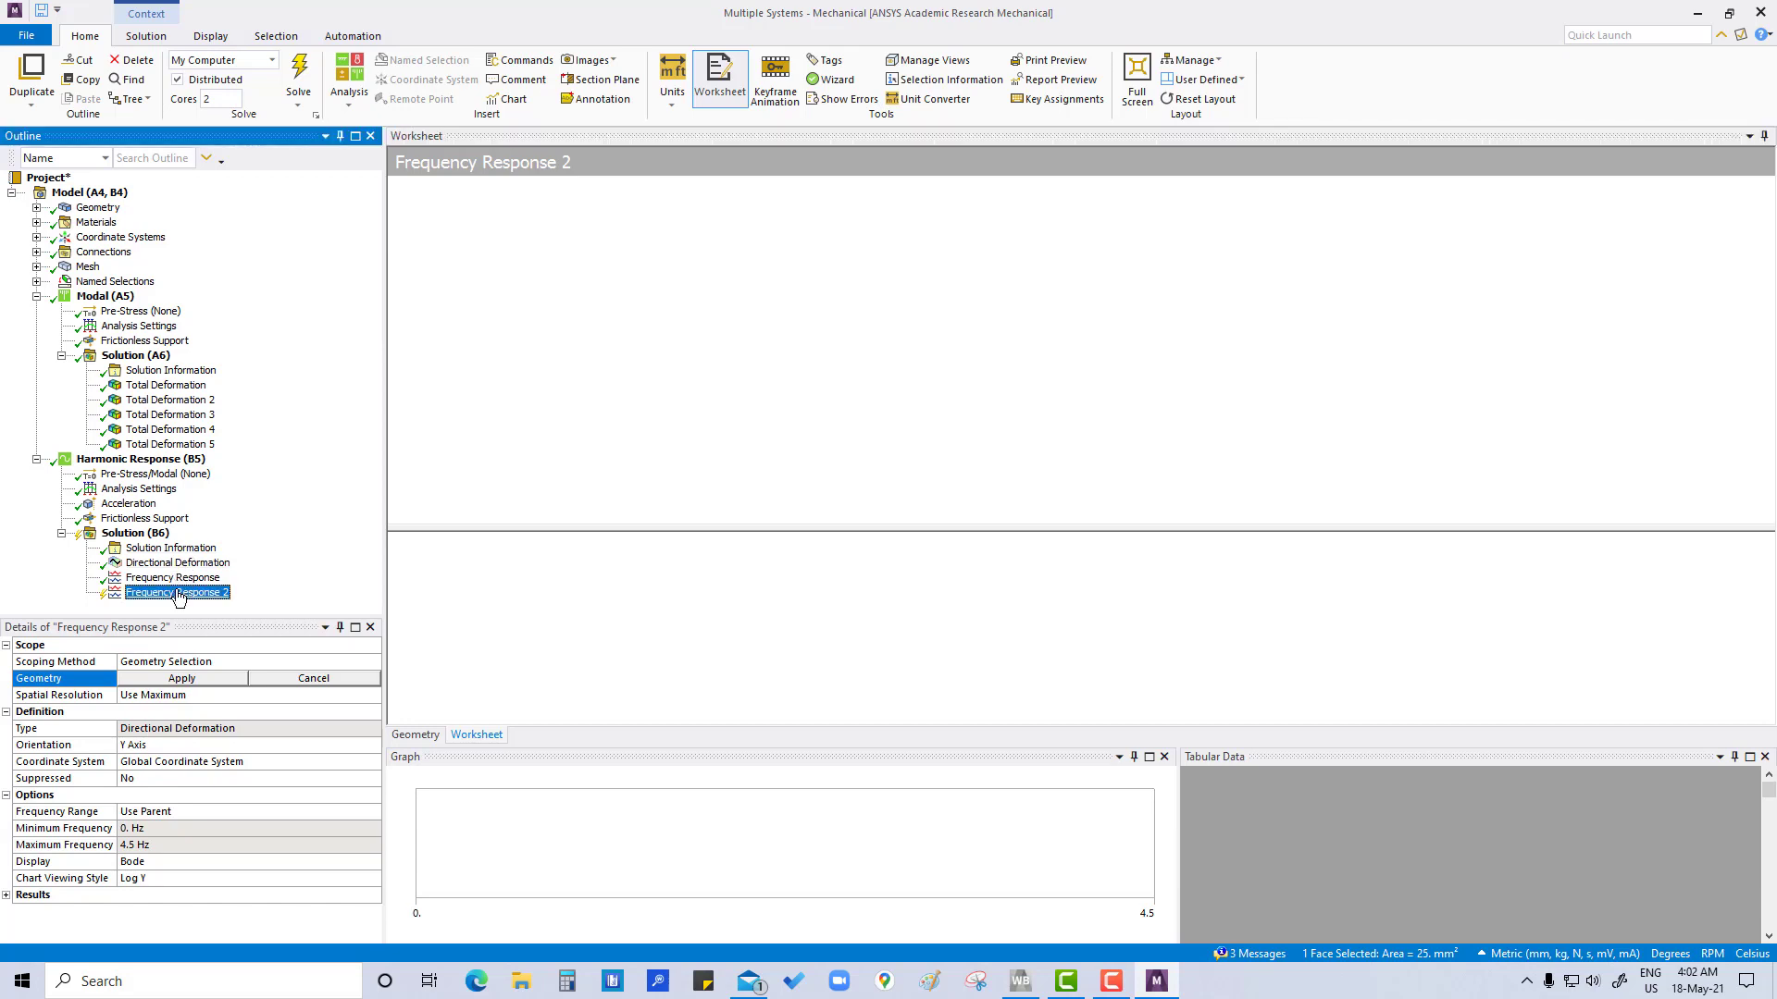
click(156, 536)
click(192, 593)
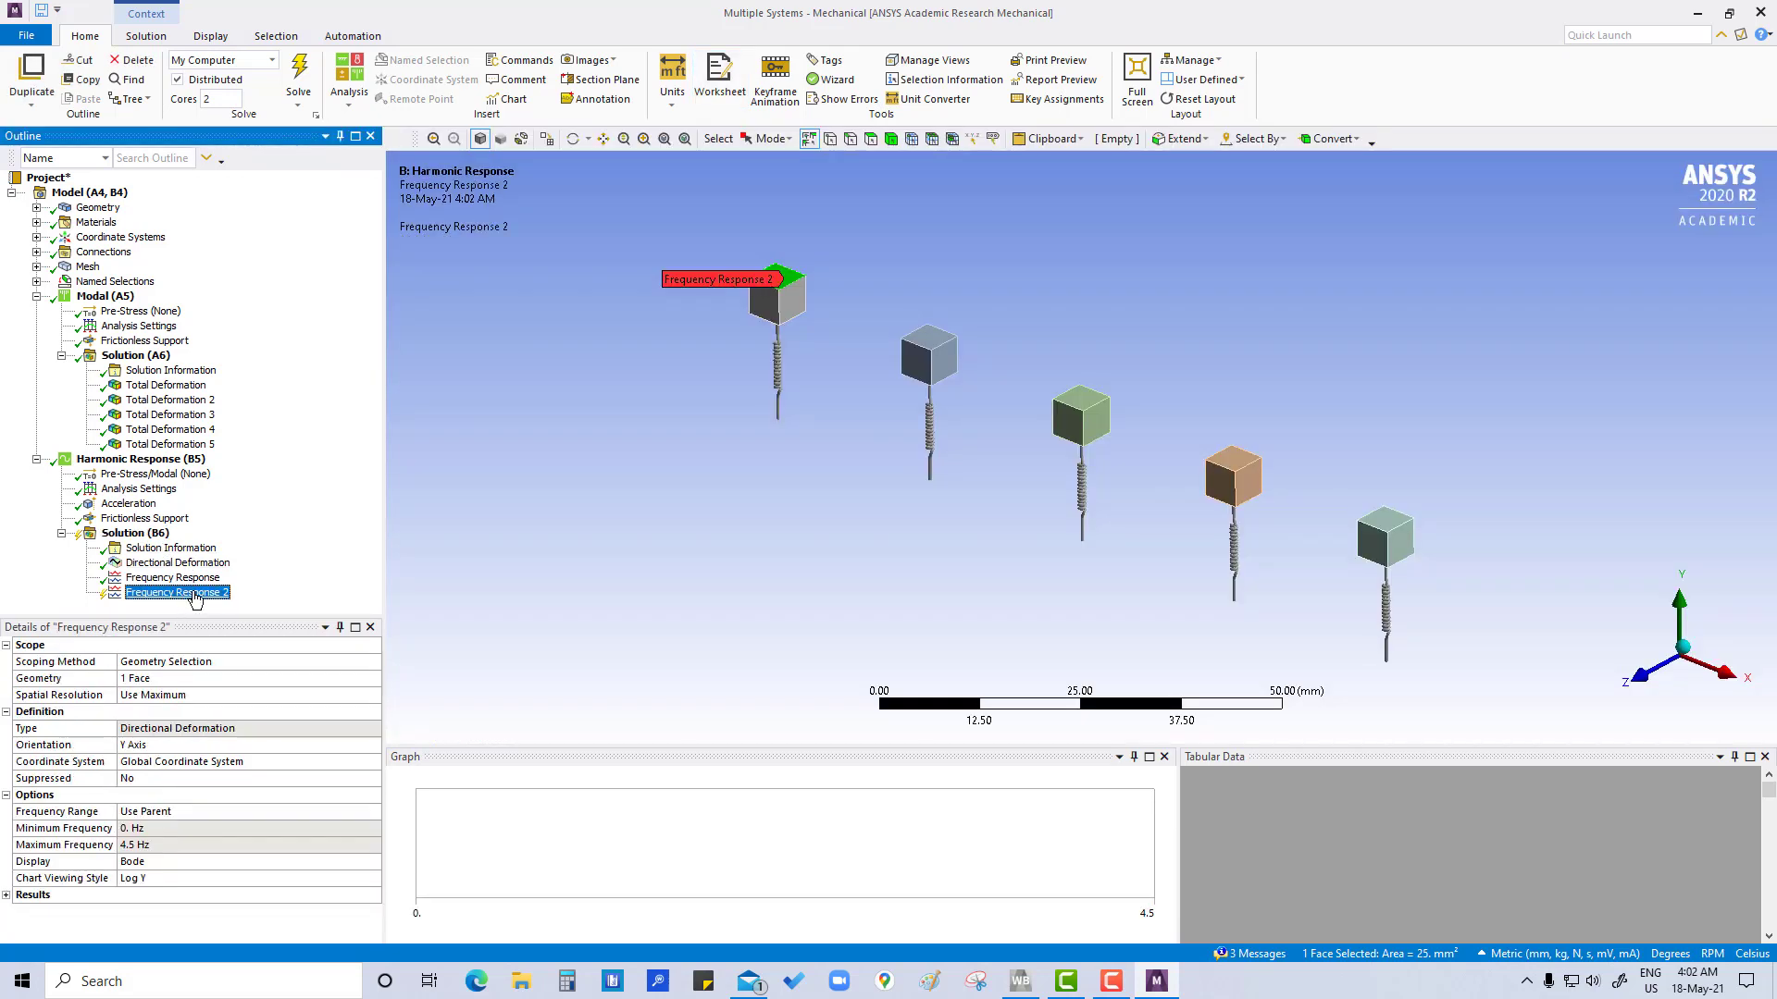
click(155, 679)
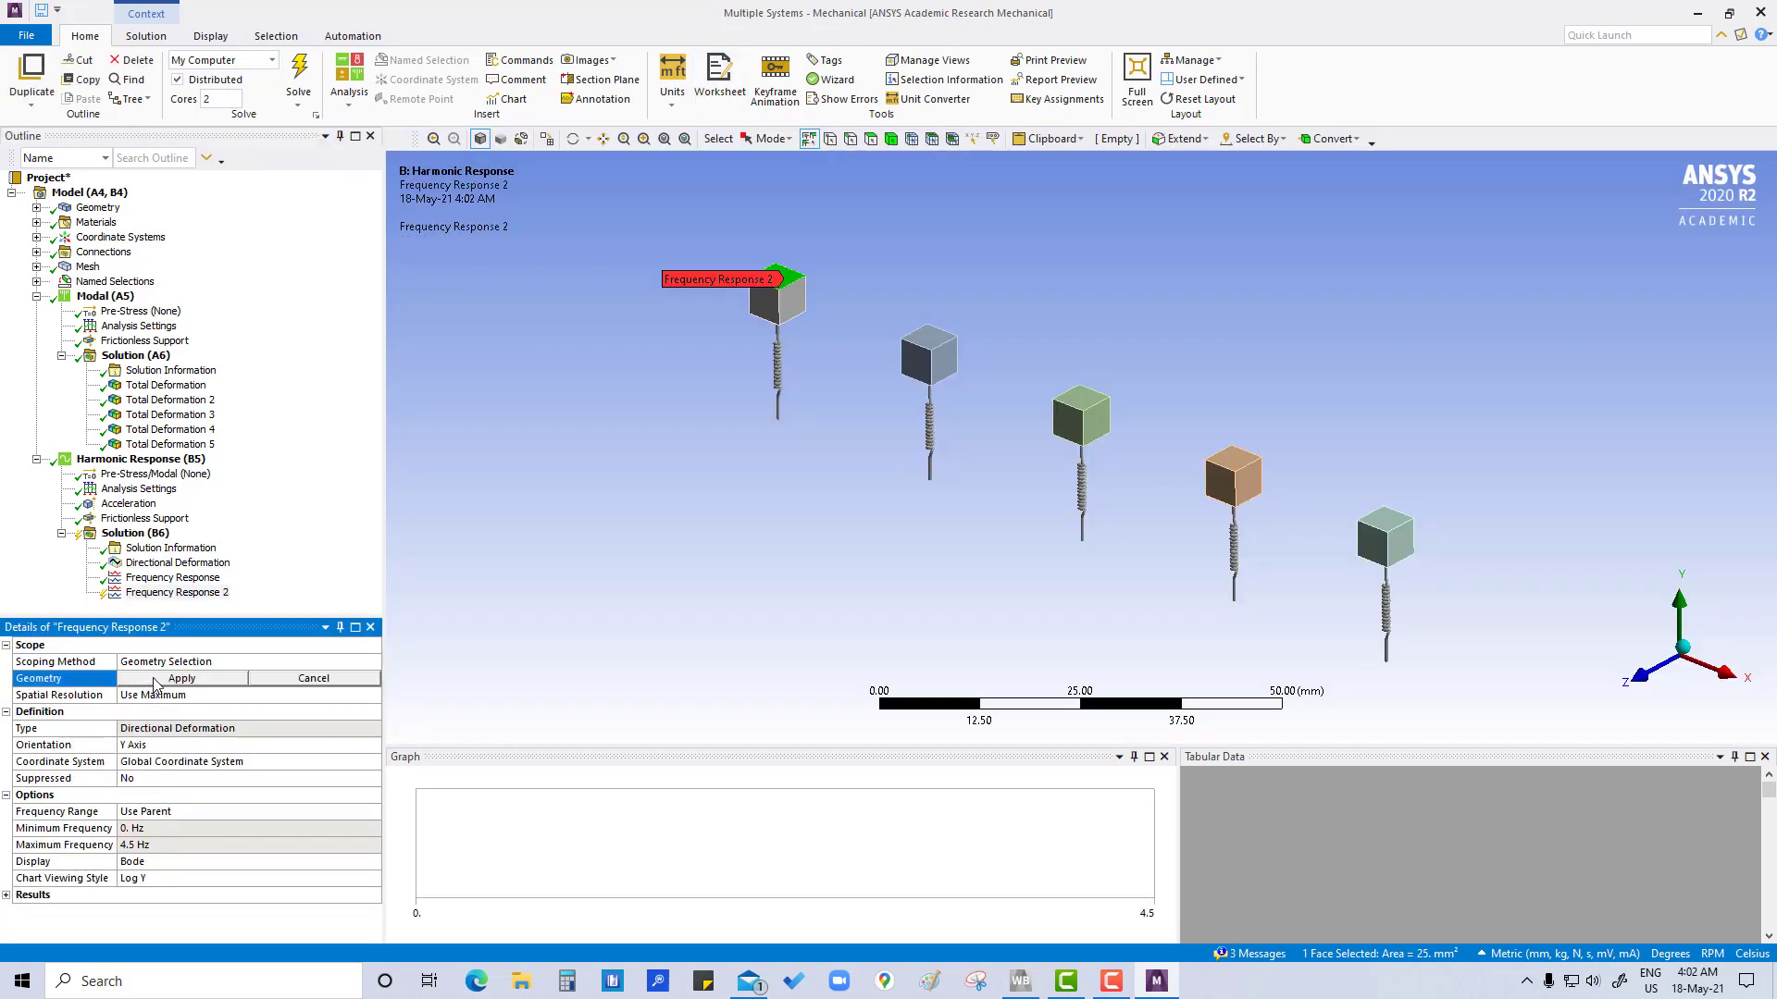
click(925, 341)
click(222, 683)
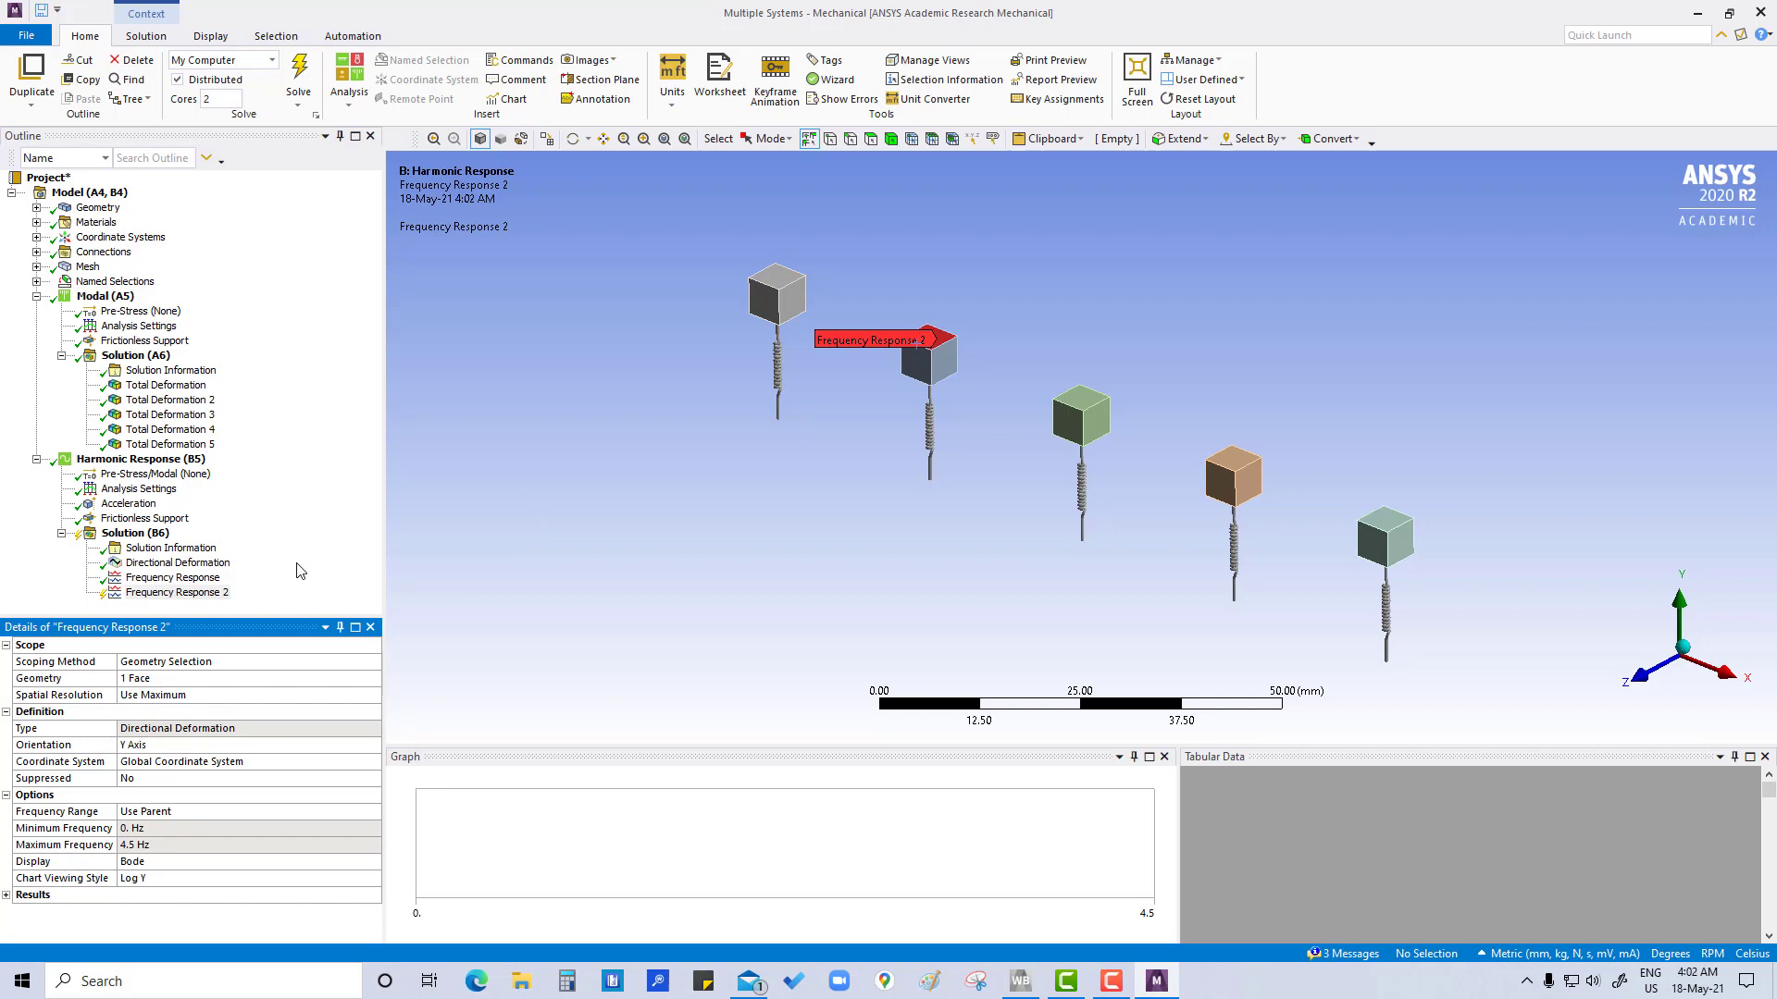
Duplicate Frequency Response 2 without results and scope the copy to the top face of the green middle block
right_click(190, 594)
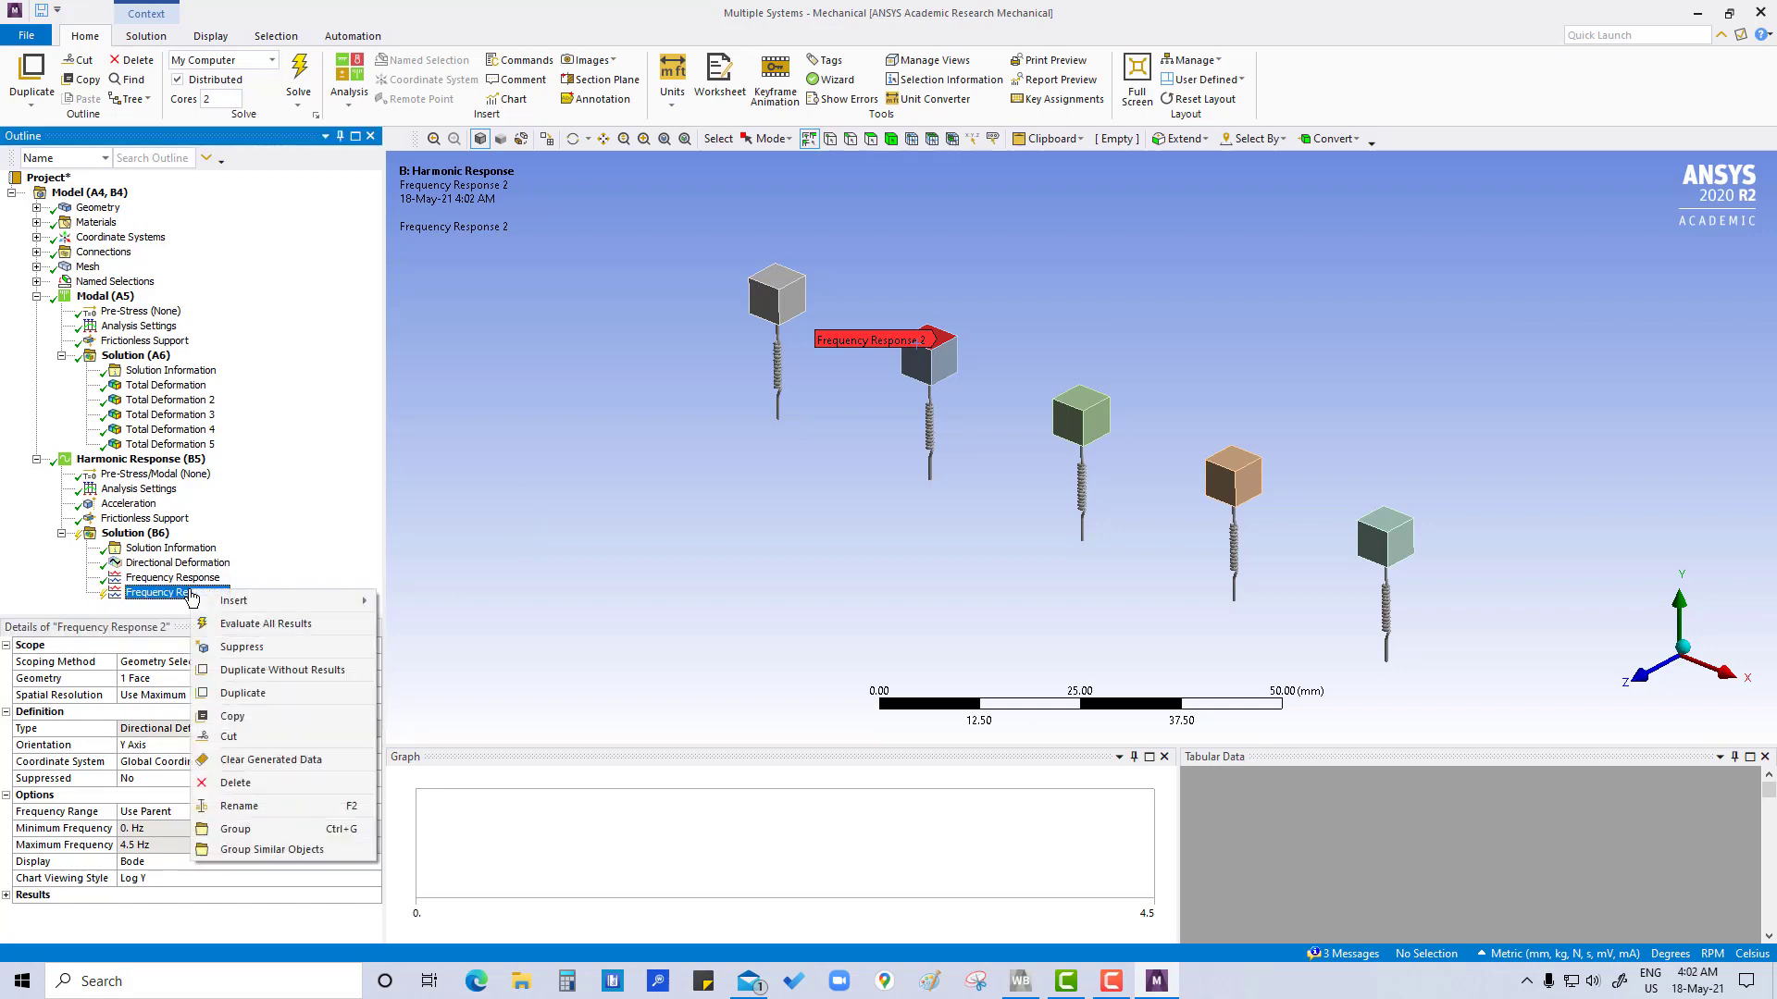
click(233, 670)
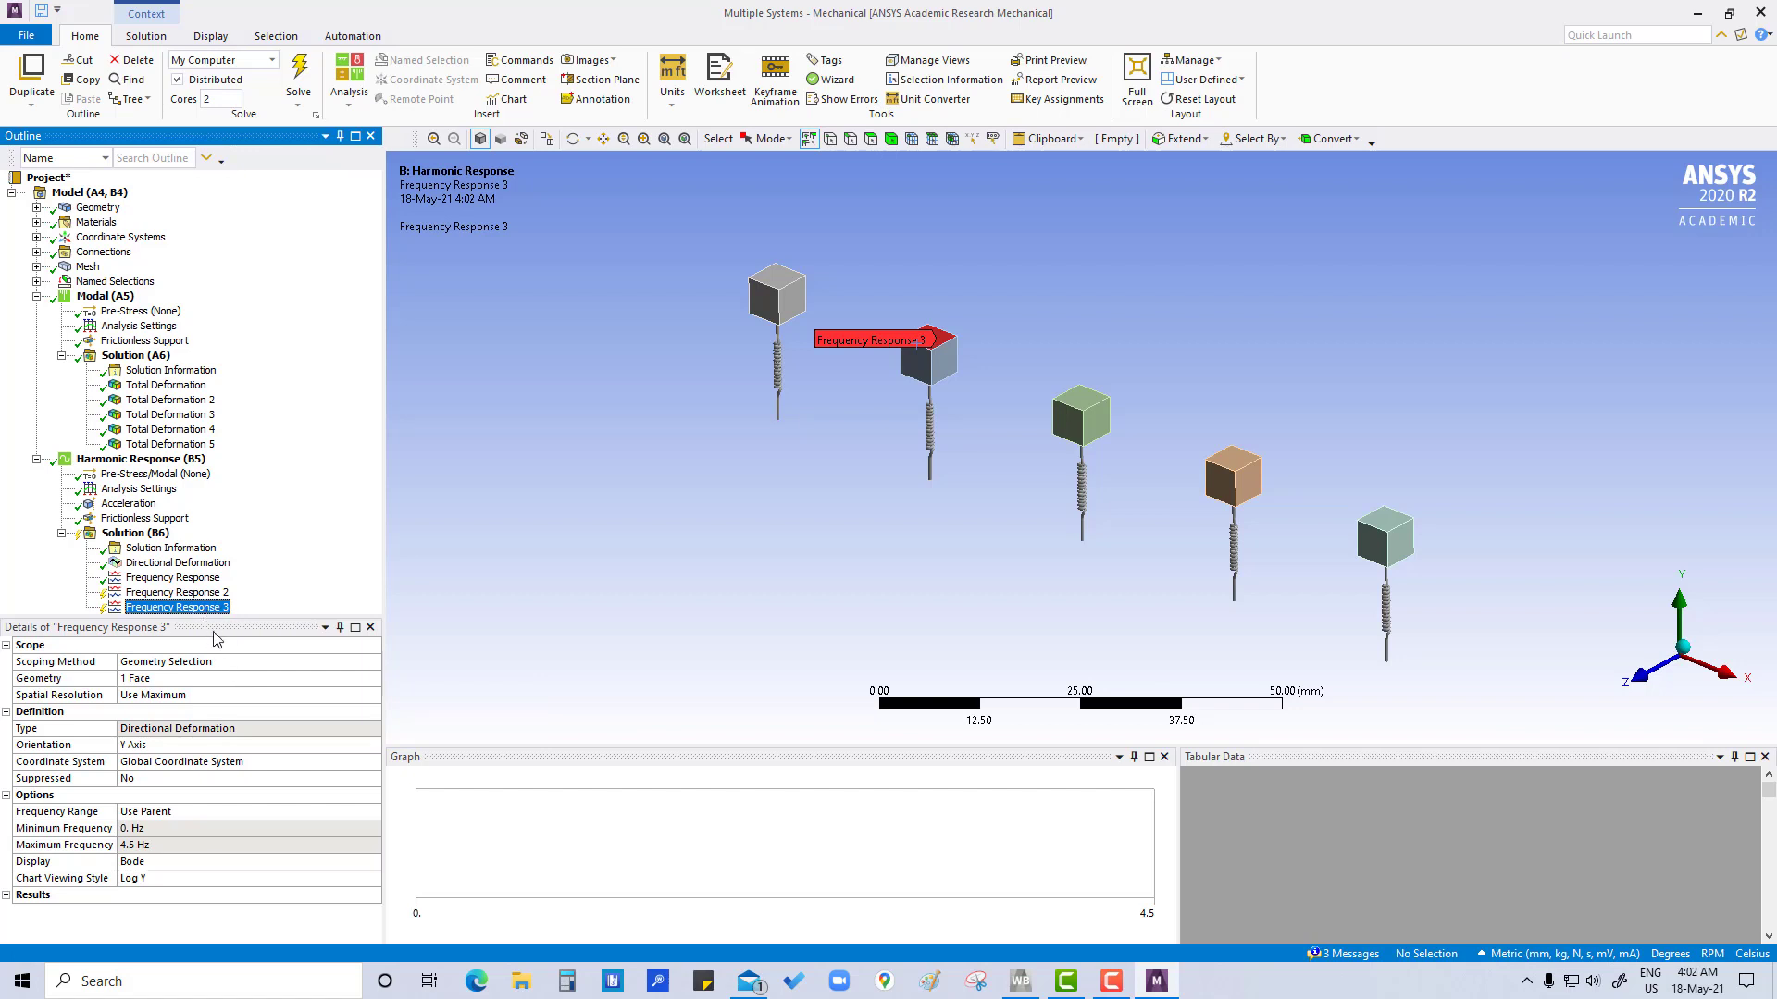
click(226, 679)
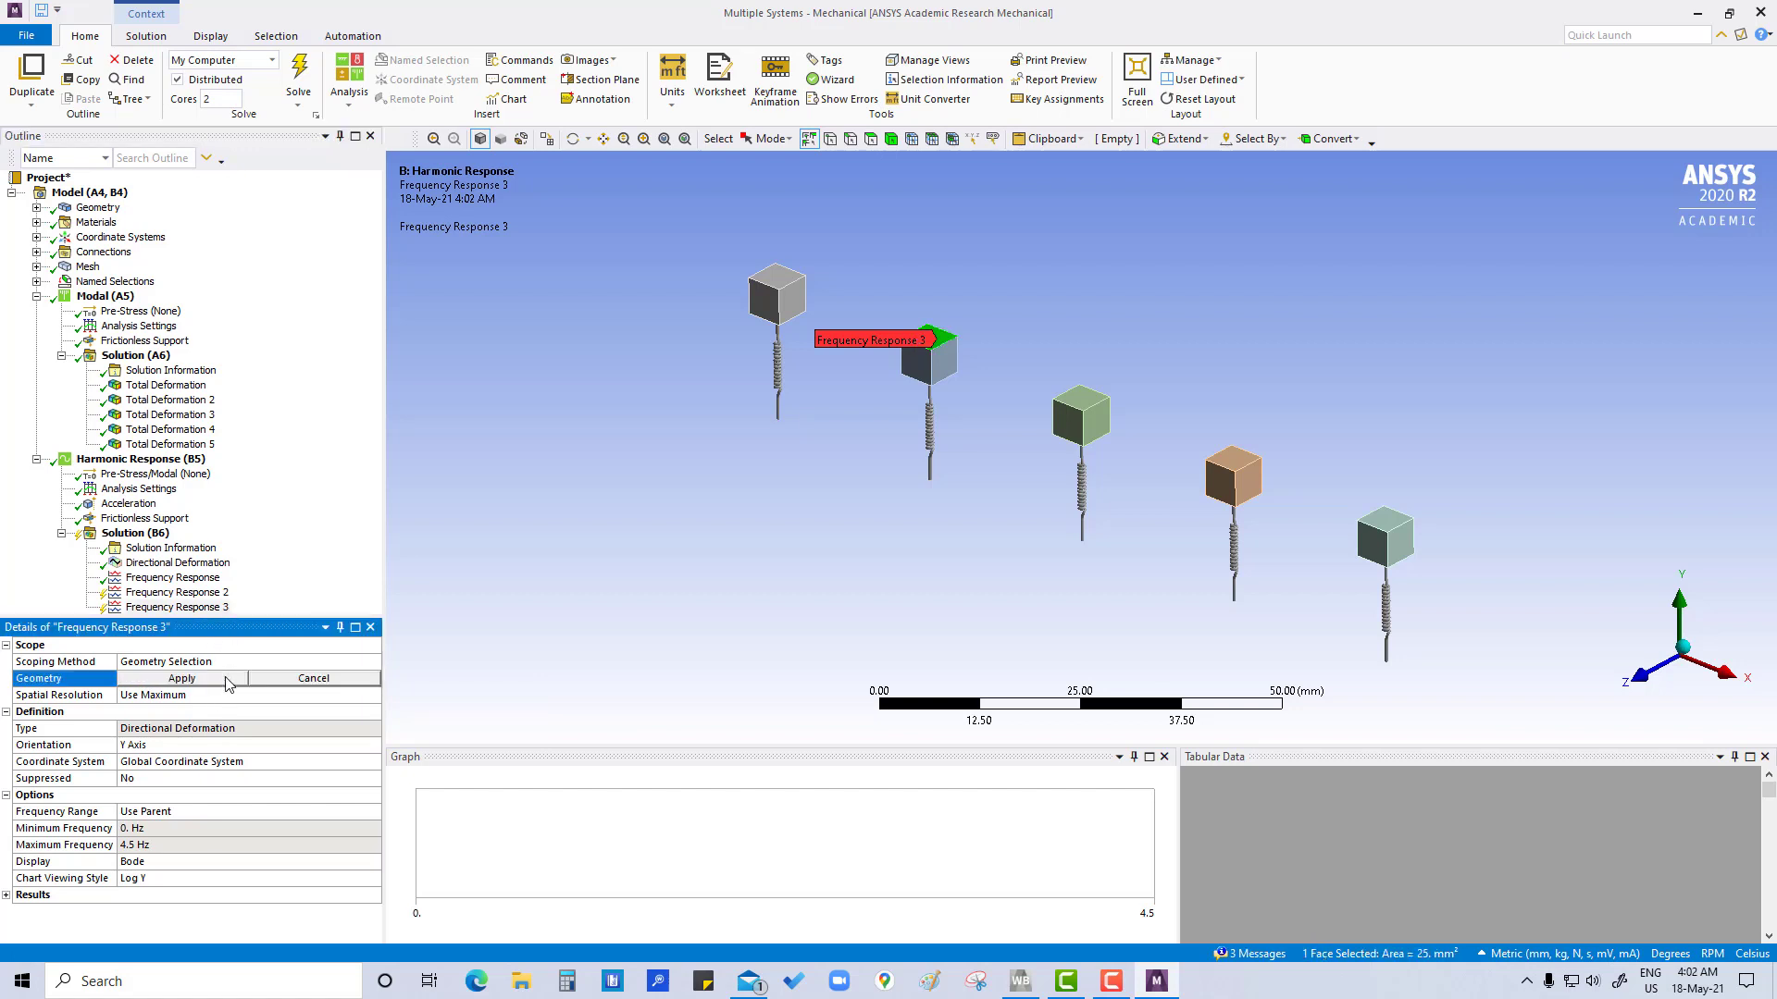
click(1078, 400)
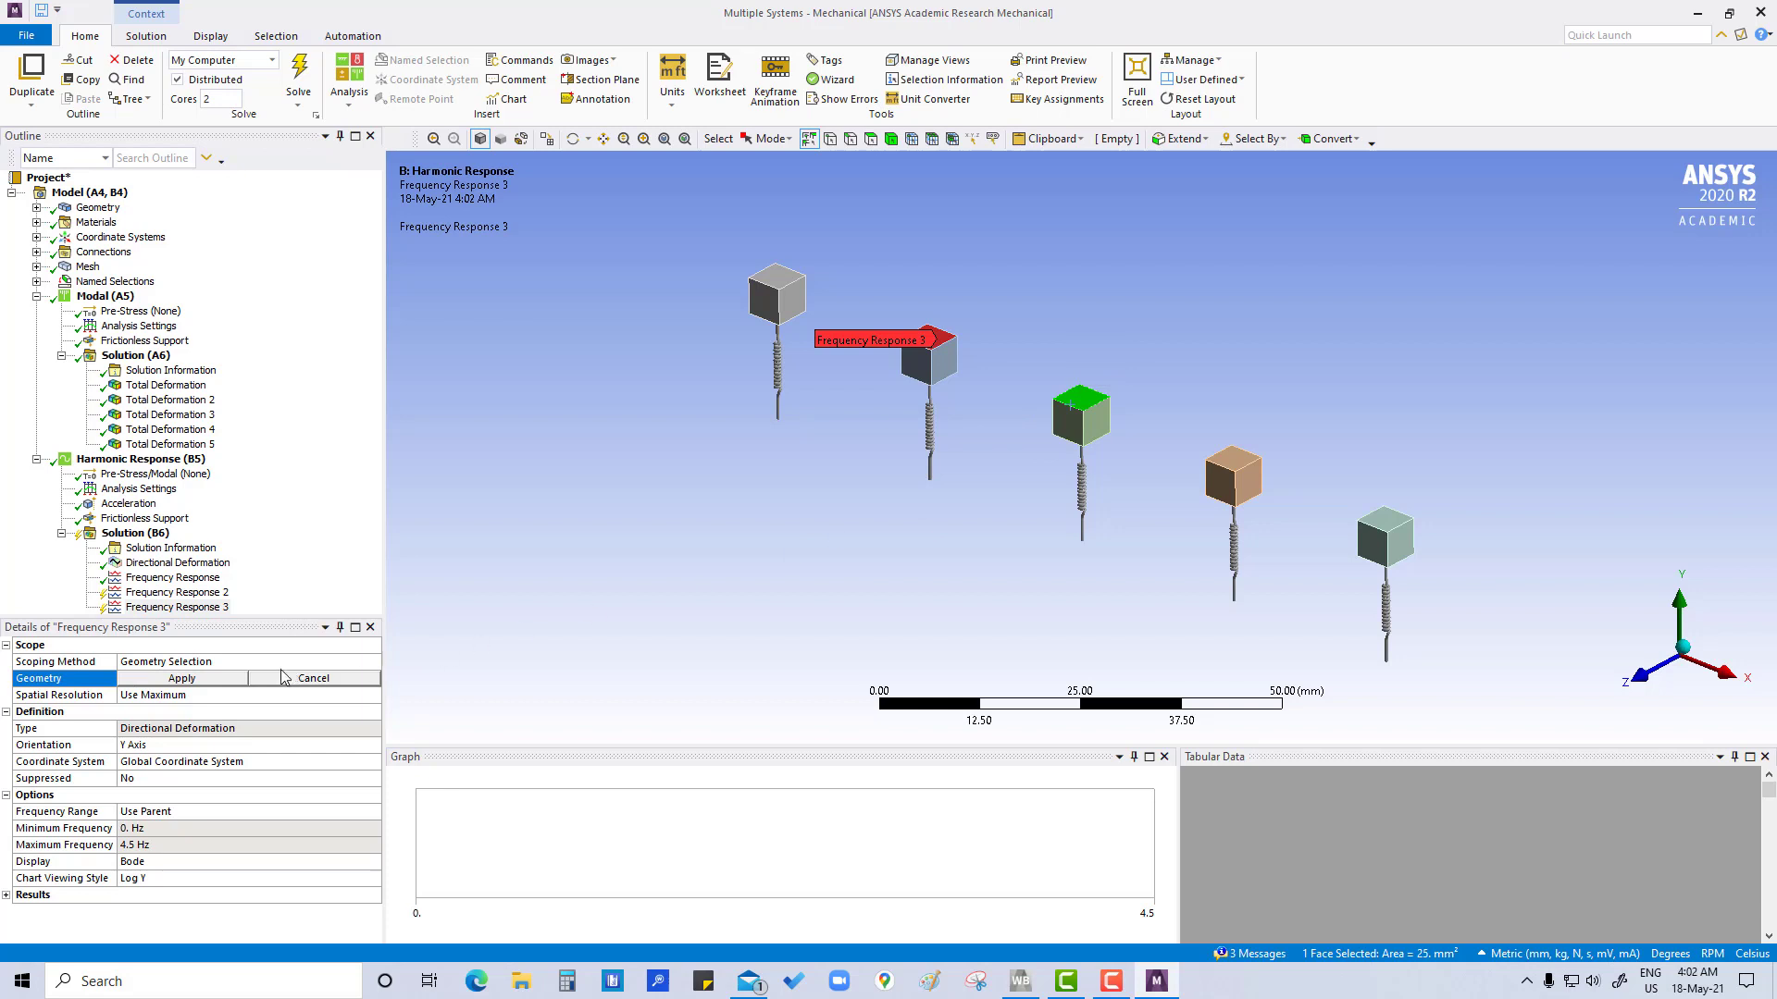
click(182, 679)
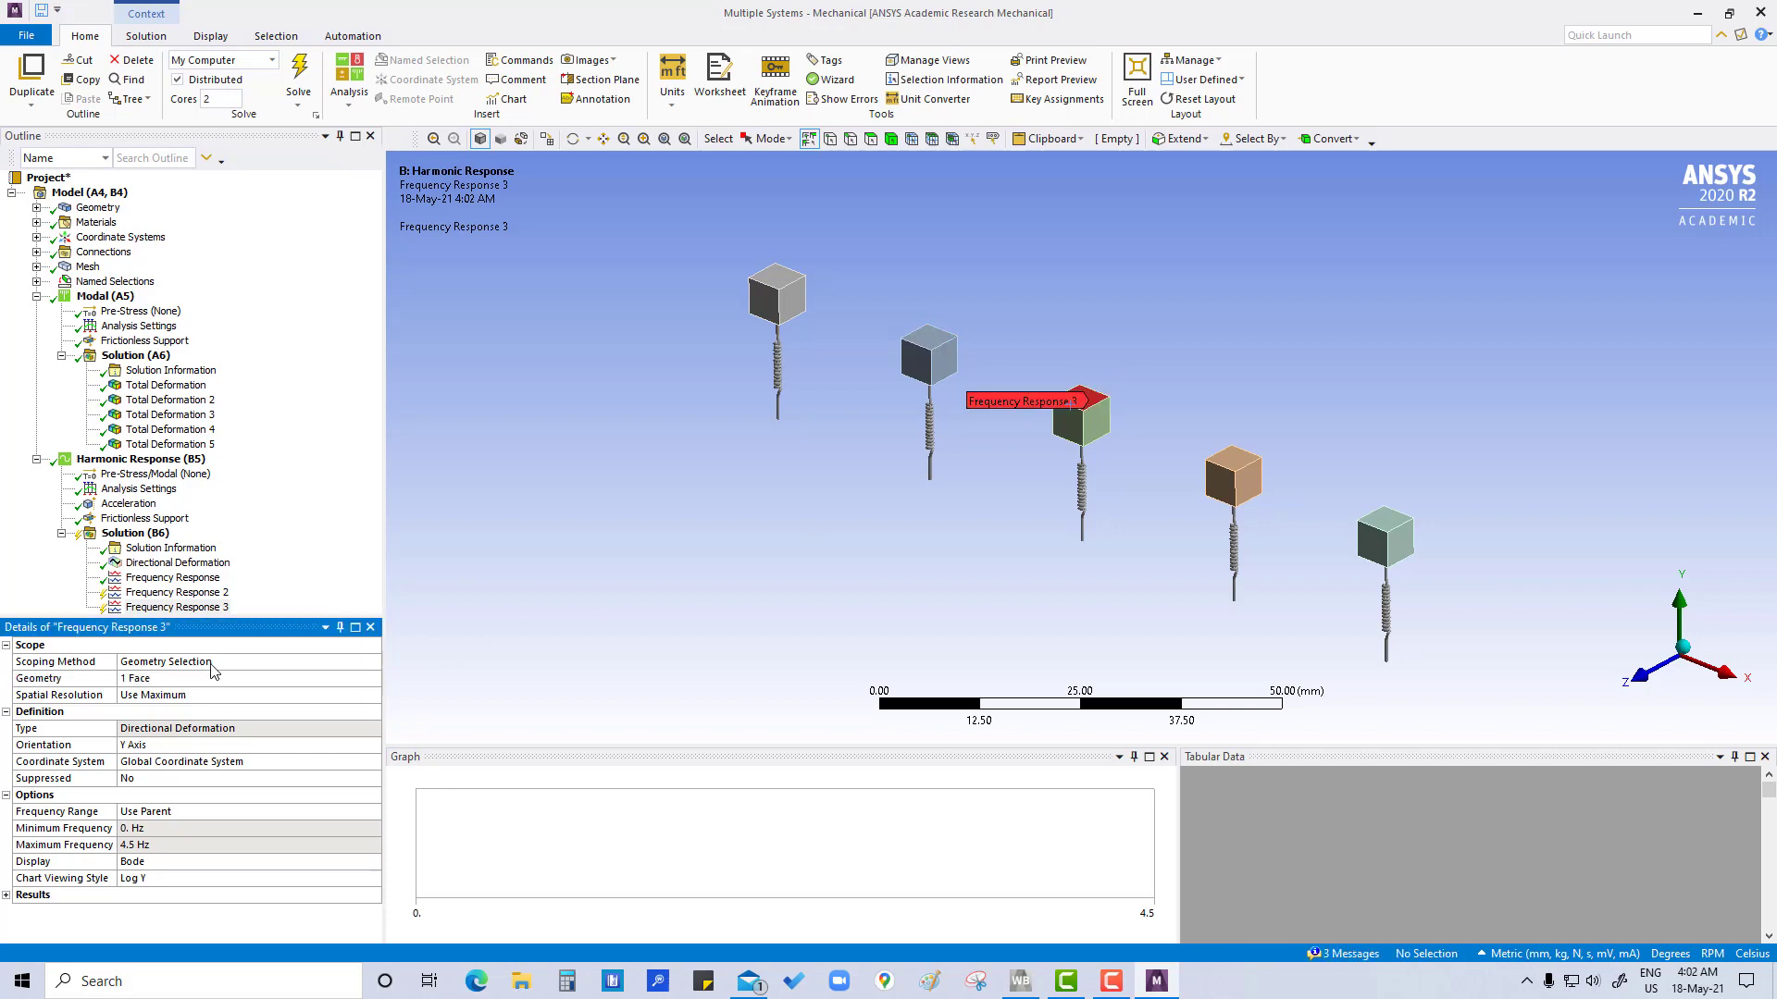
Duplicate Frequency Response 3 without results and scope the copy to the top face of the orange block
right_click(203, 611)
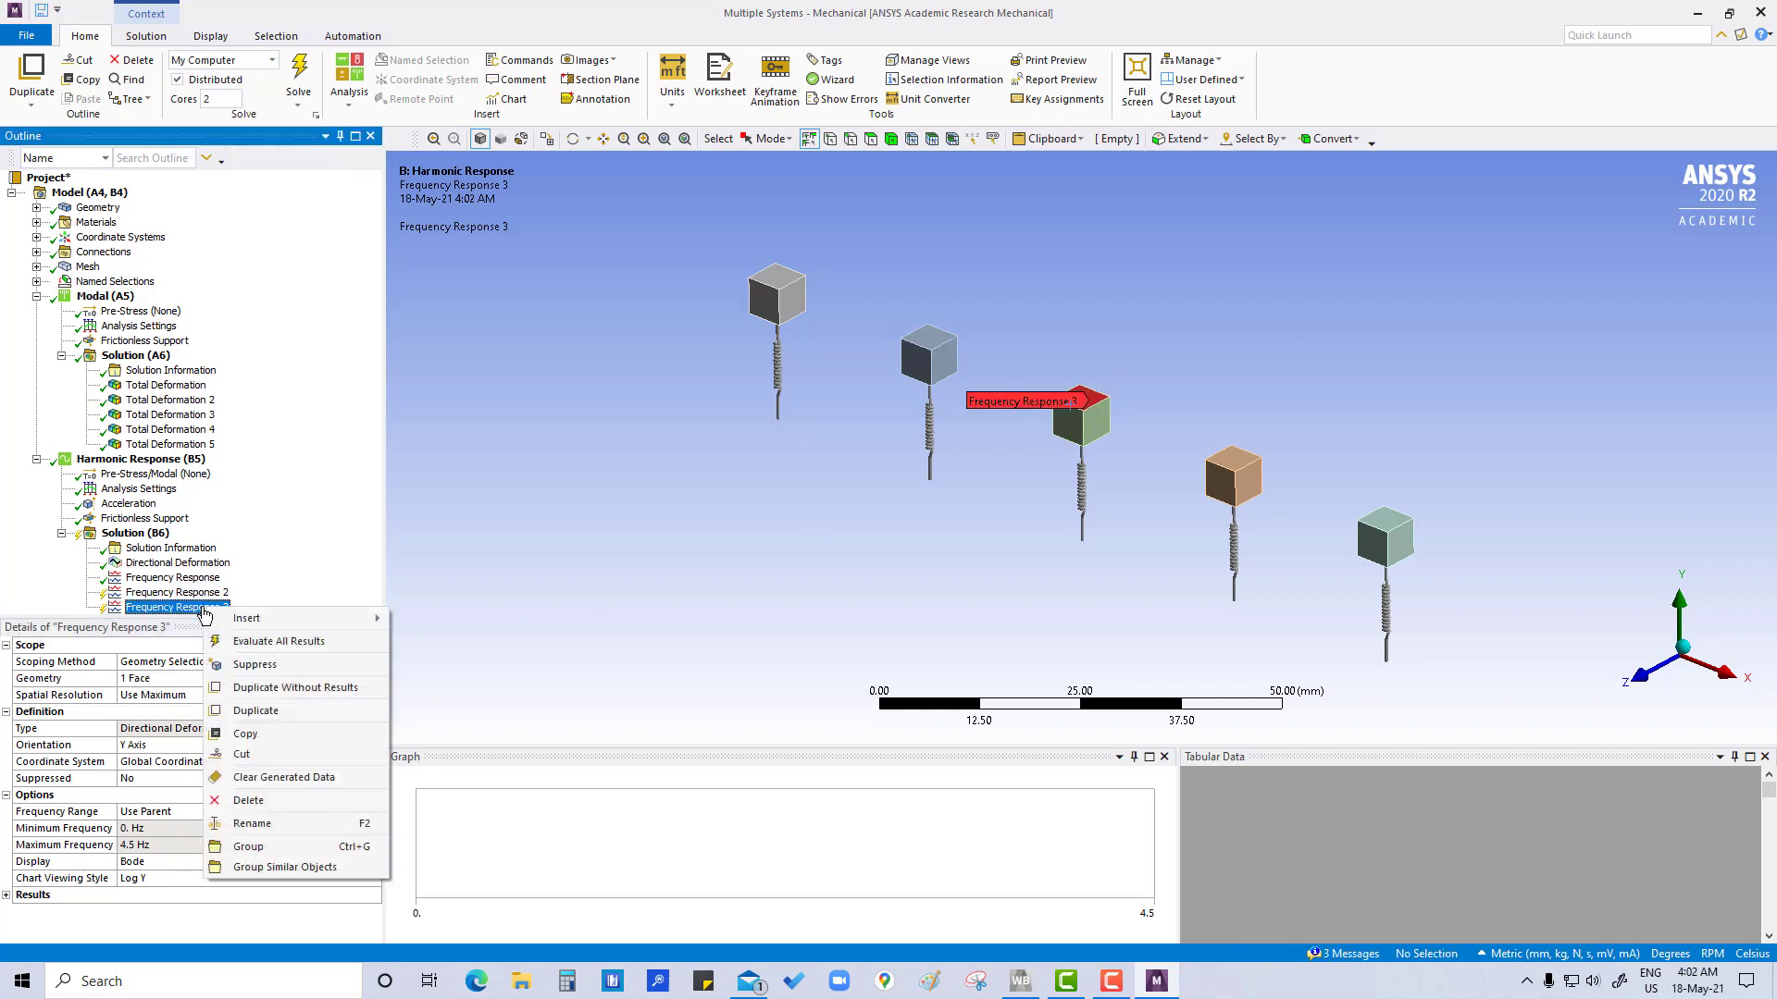
click(258, 689)
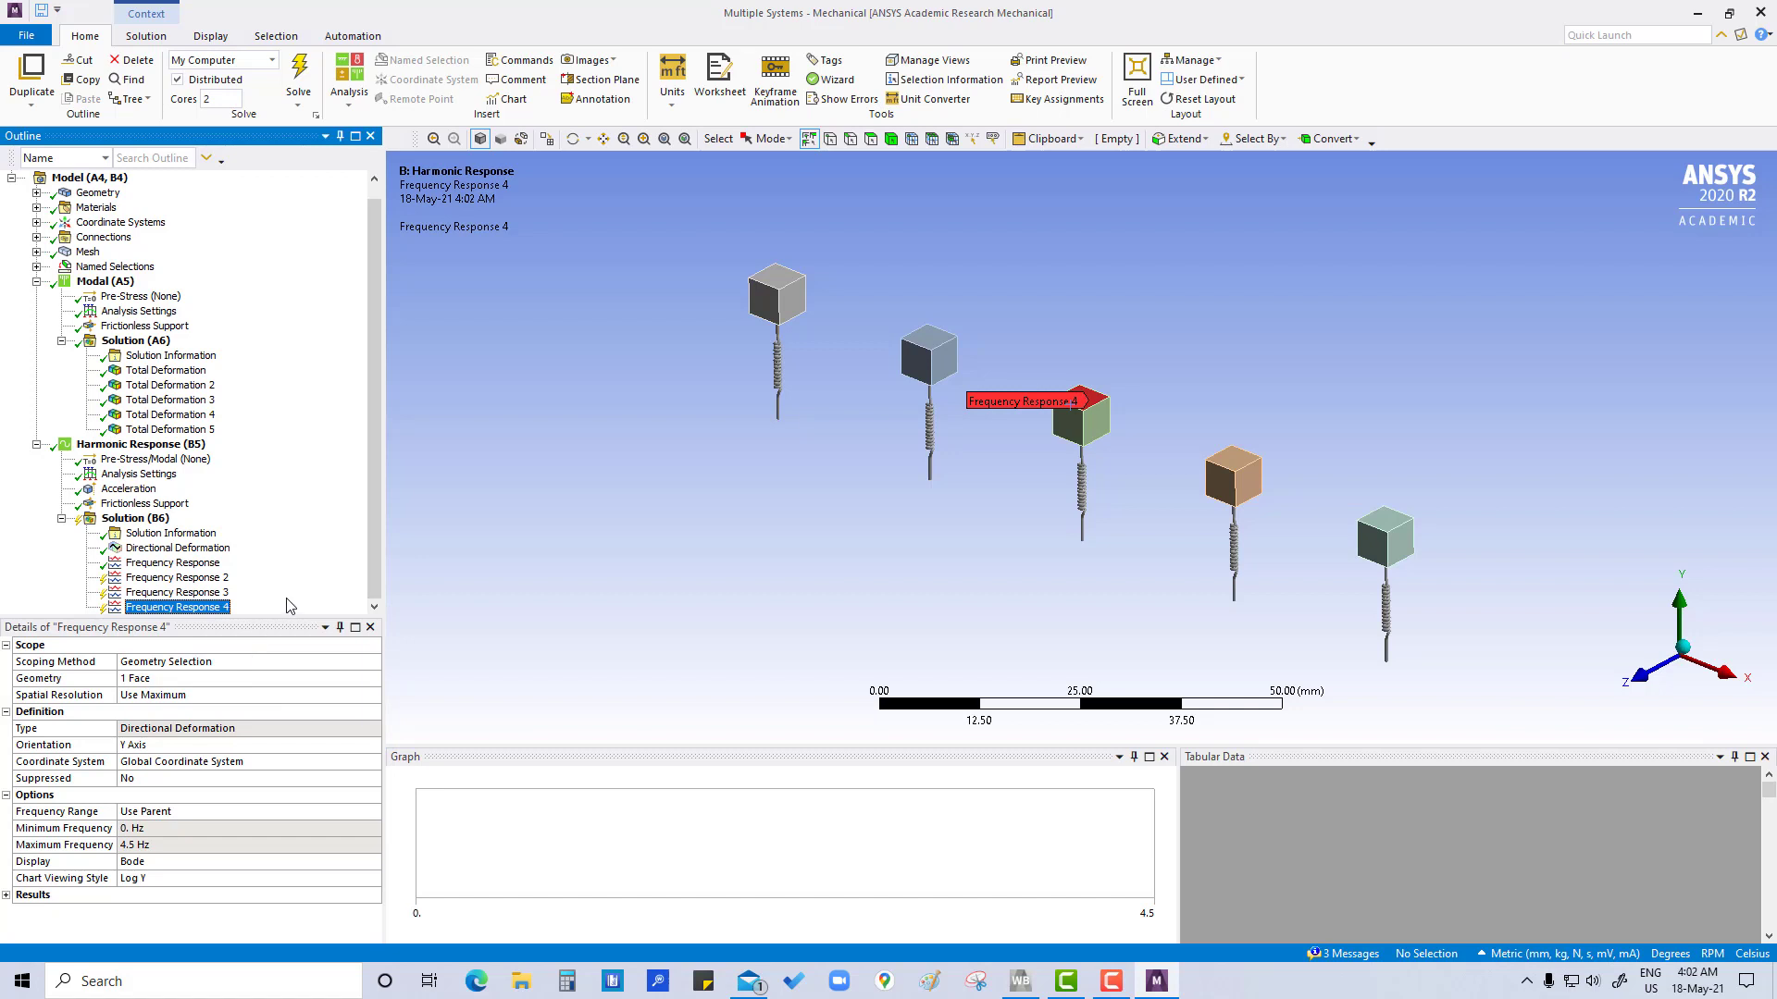
click(1229, 455)
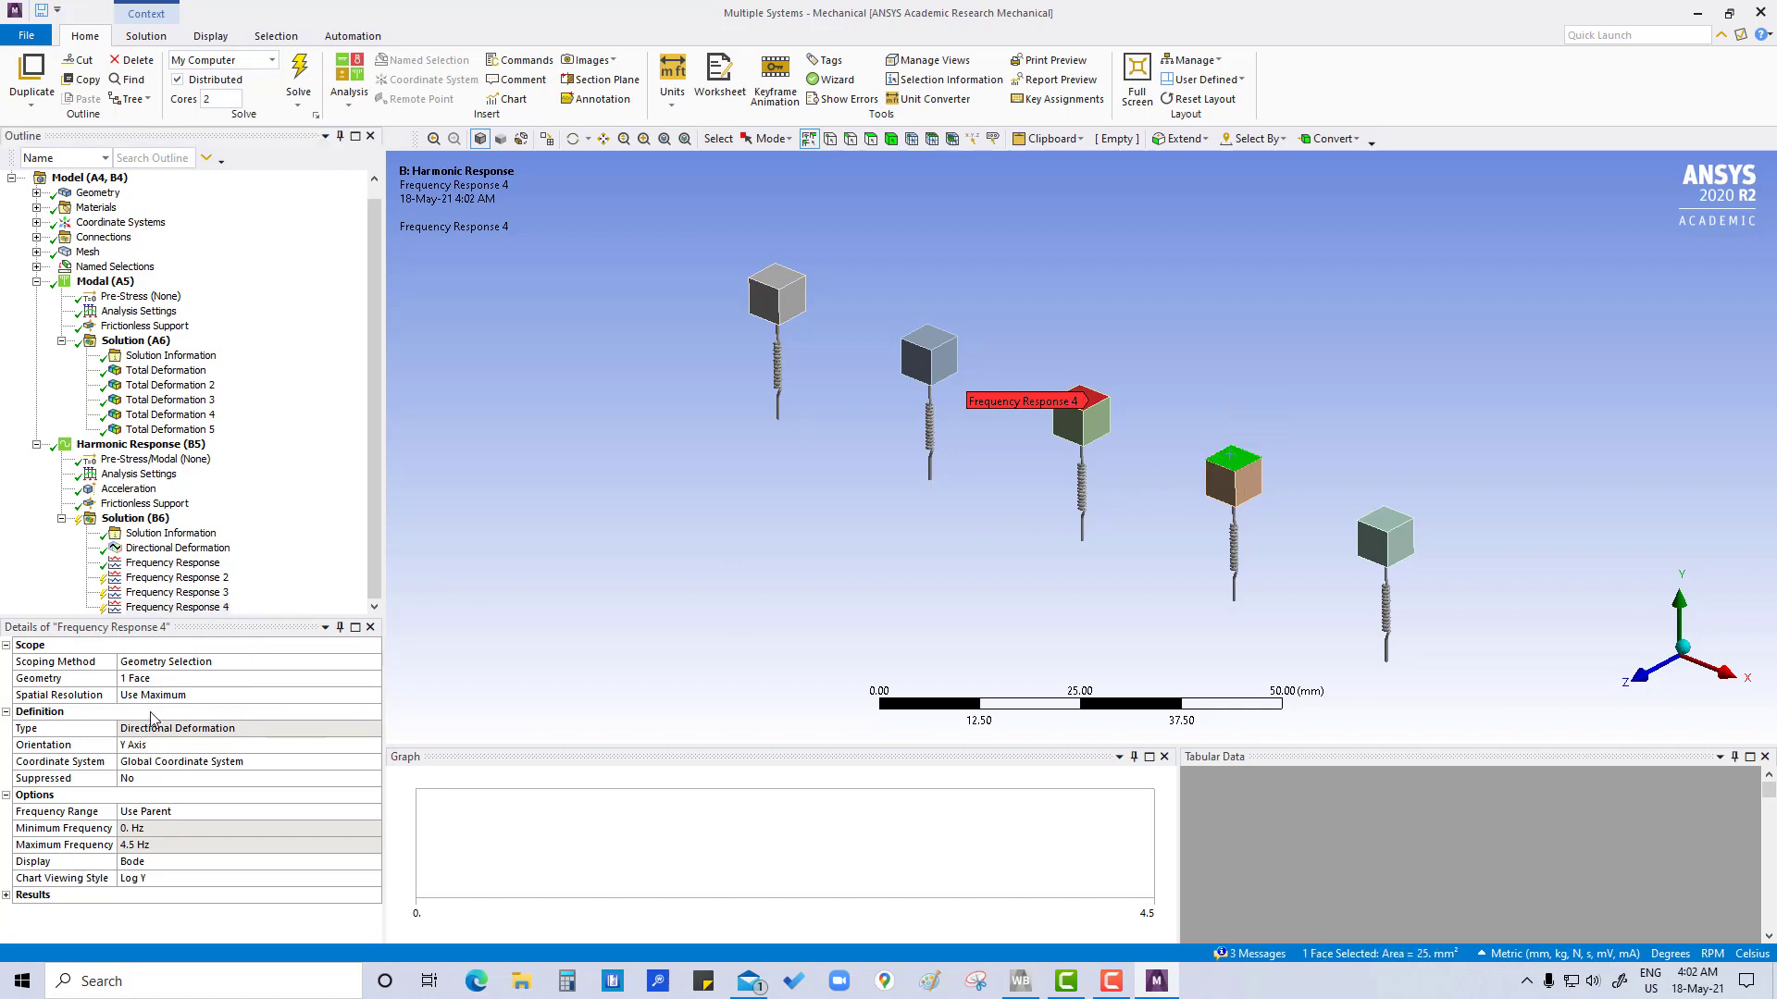
click(165, 685)
click(163, 685)
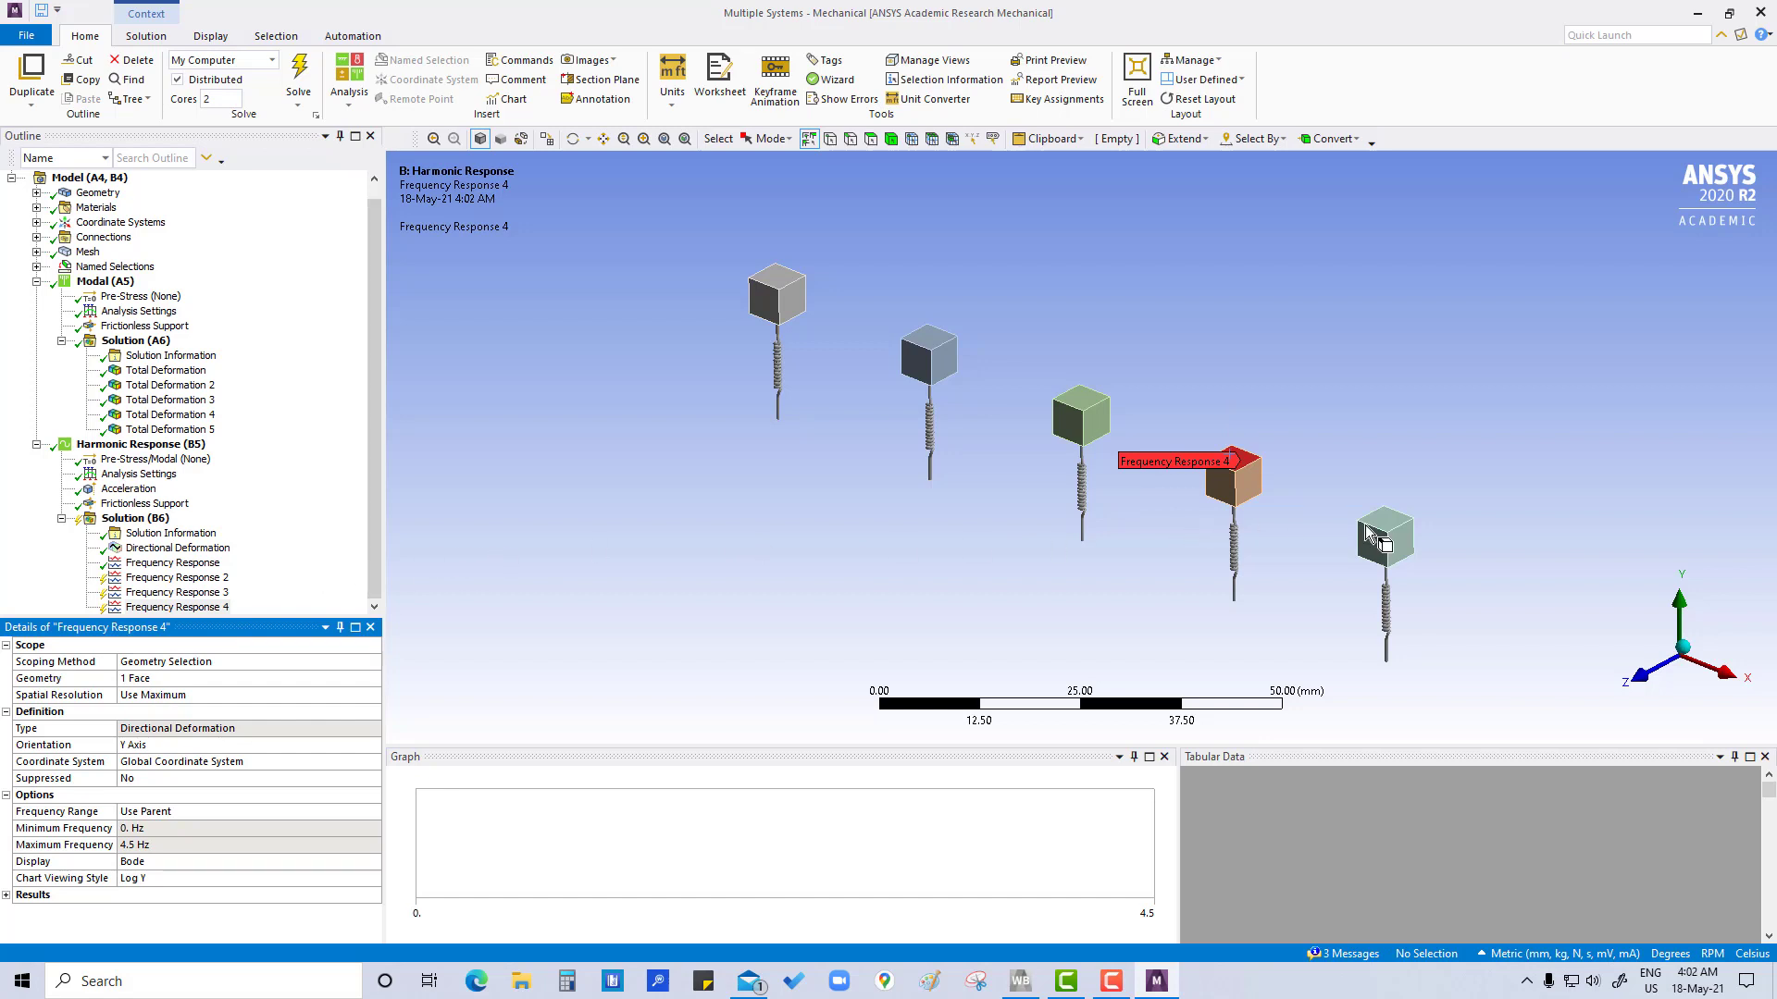
Duplicate Frequency Response 4 without results and scope the copy to the top face of the teal block at the row's end
right_click(211, 611)
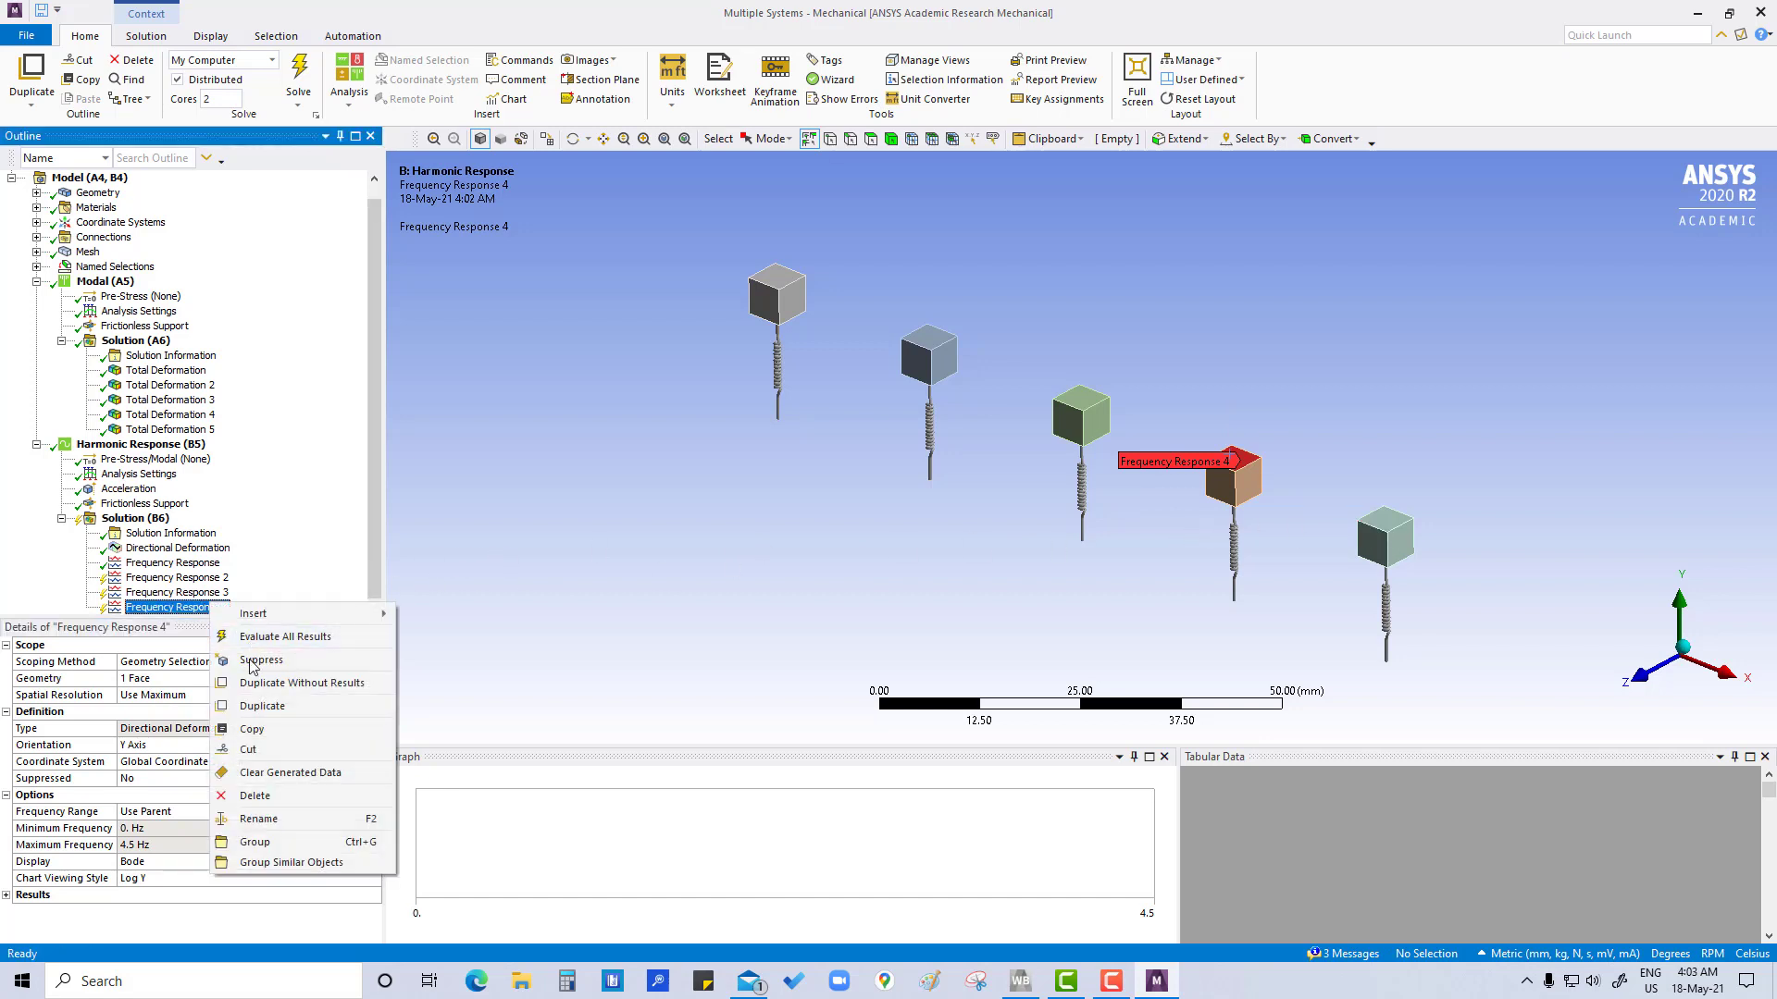
click(279, 690)
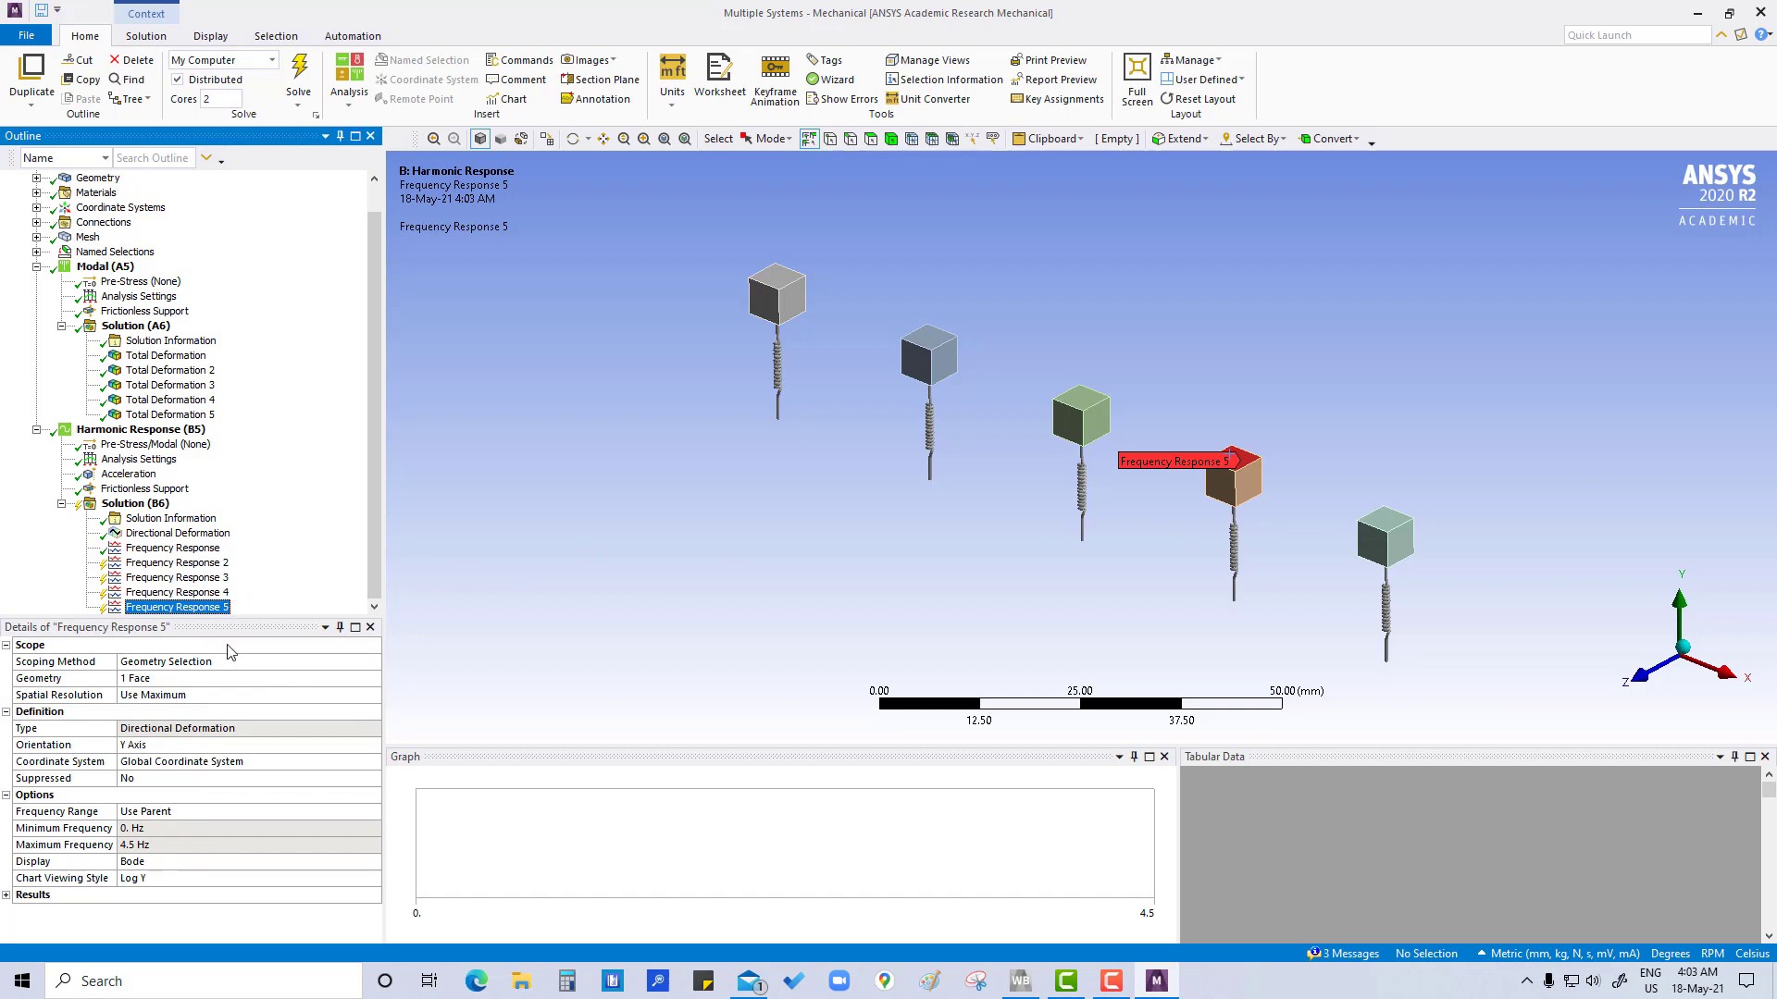
click(1391, 529)
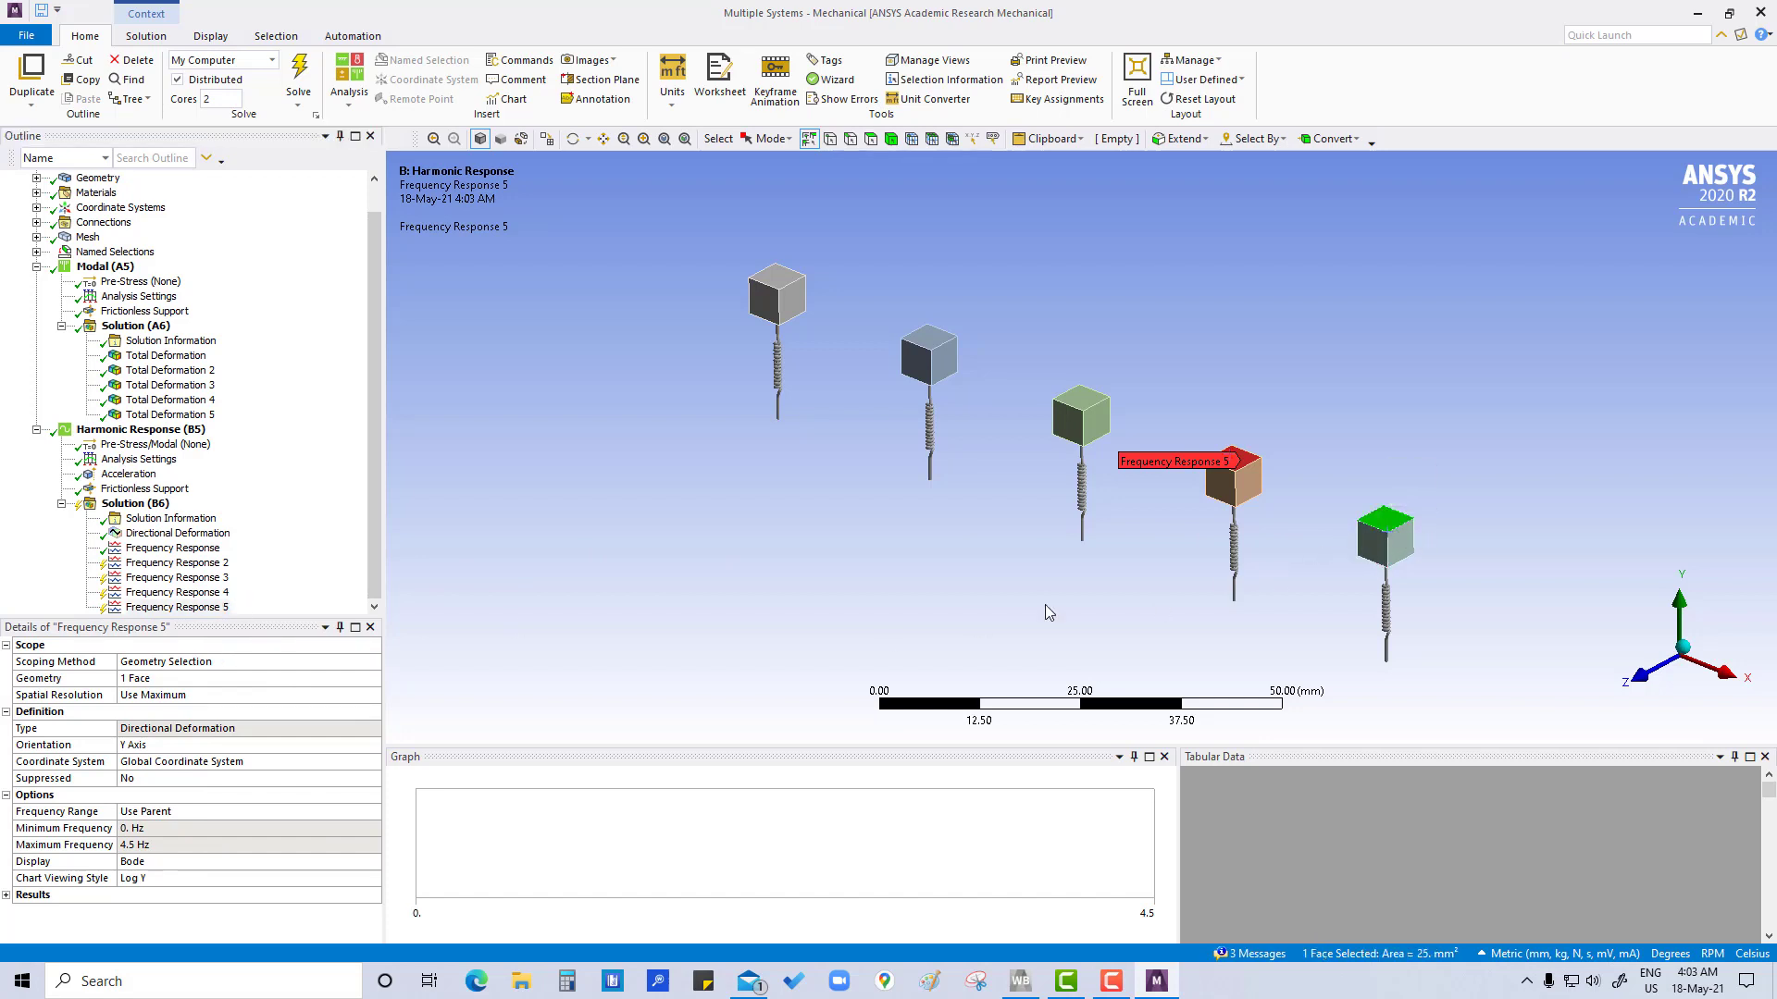
click(182, 685)
click(182, 684)
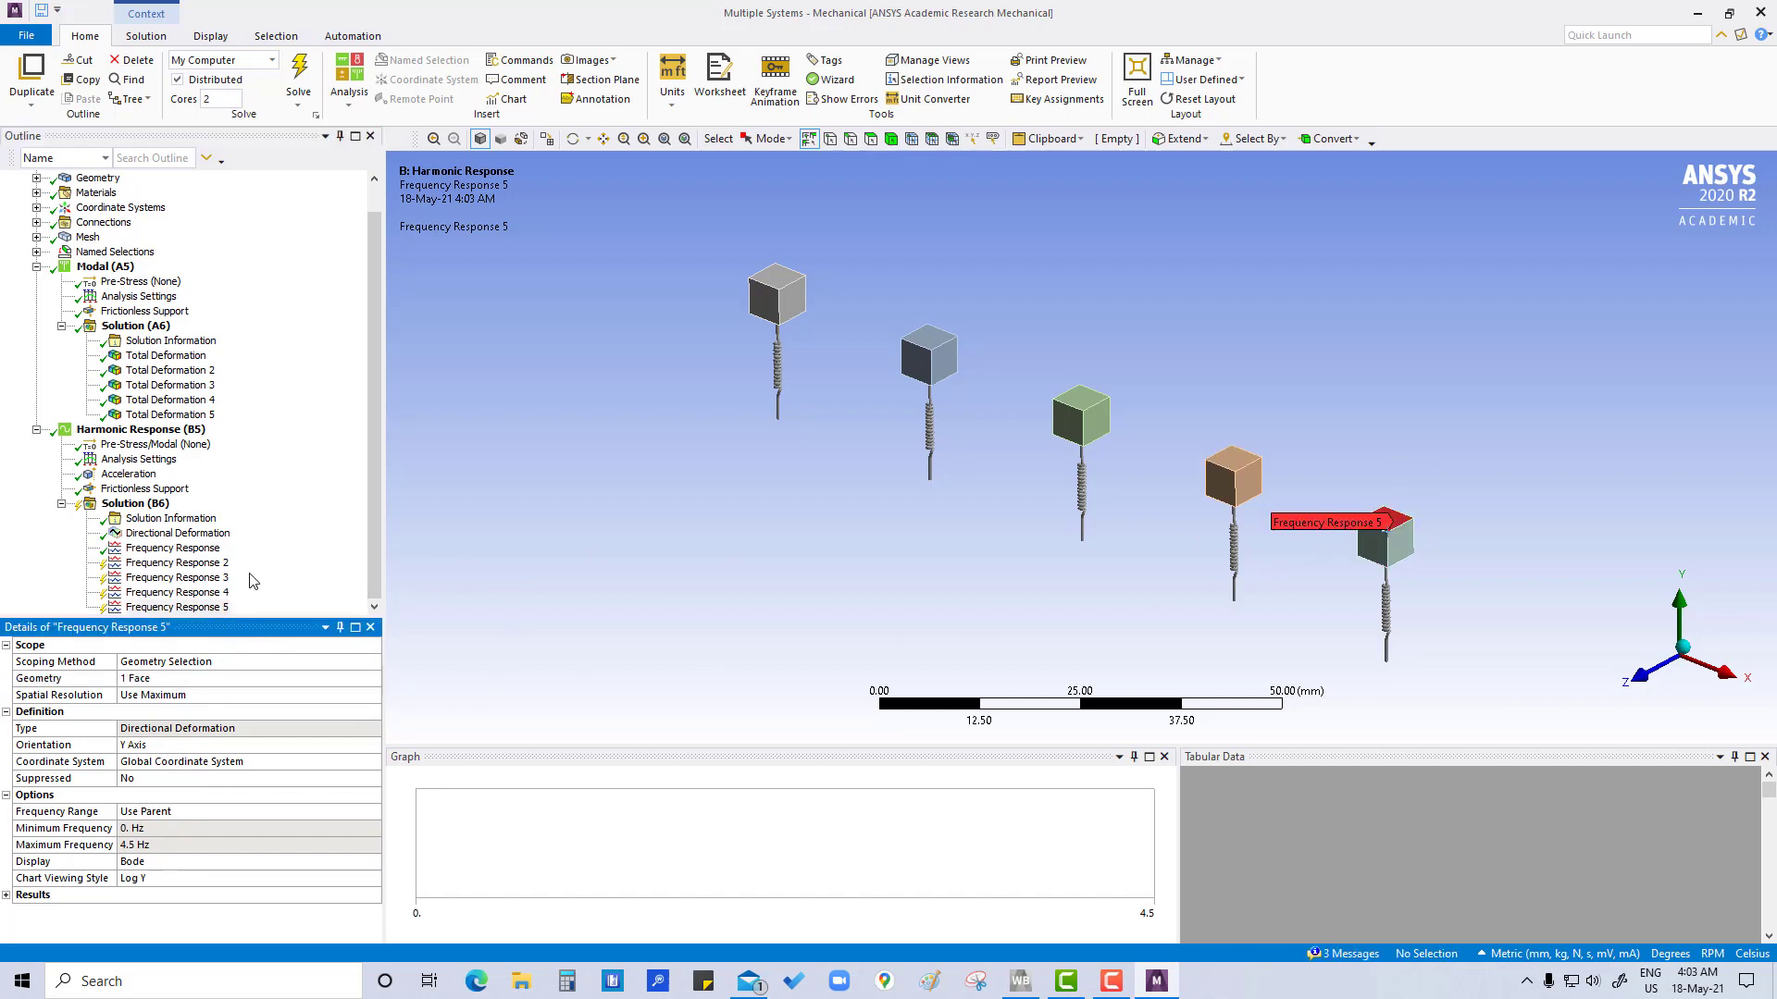
Delete the Directional Deformation result from the harmonic solution and evaluate all remaining results
right_click(159, 536)
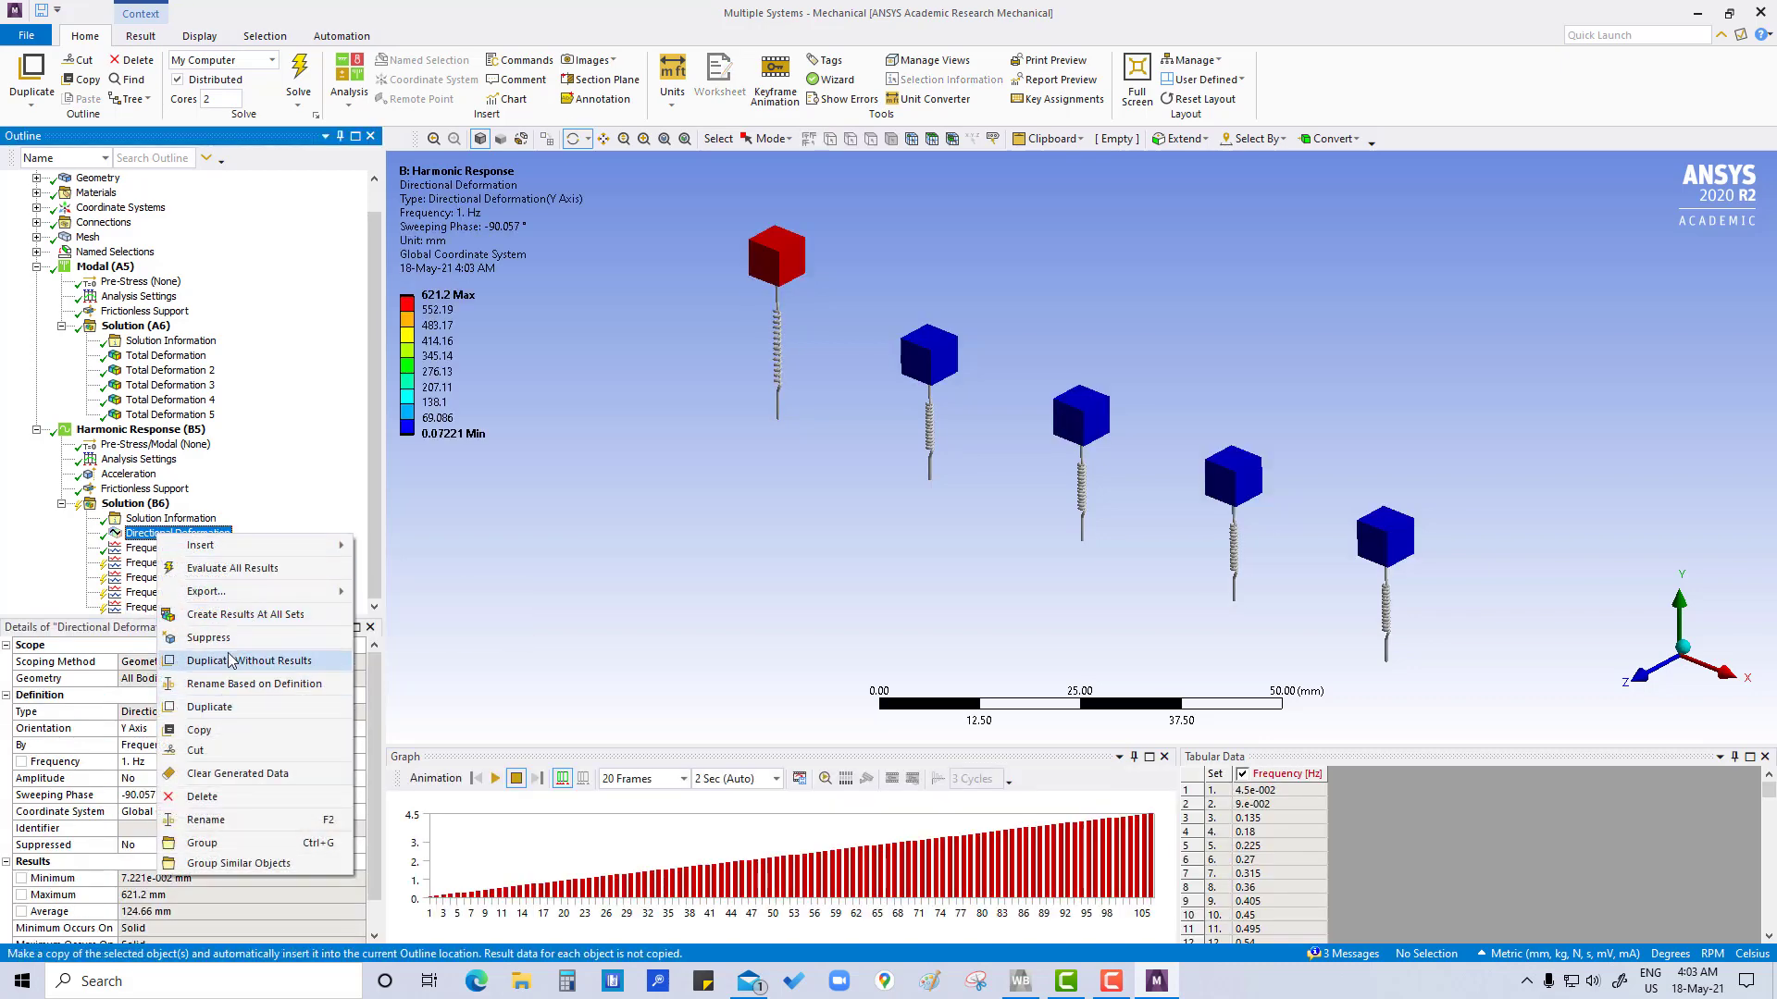
click(201, 797)
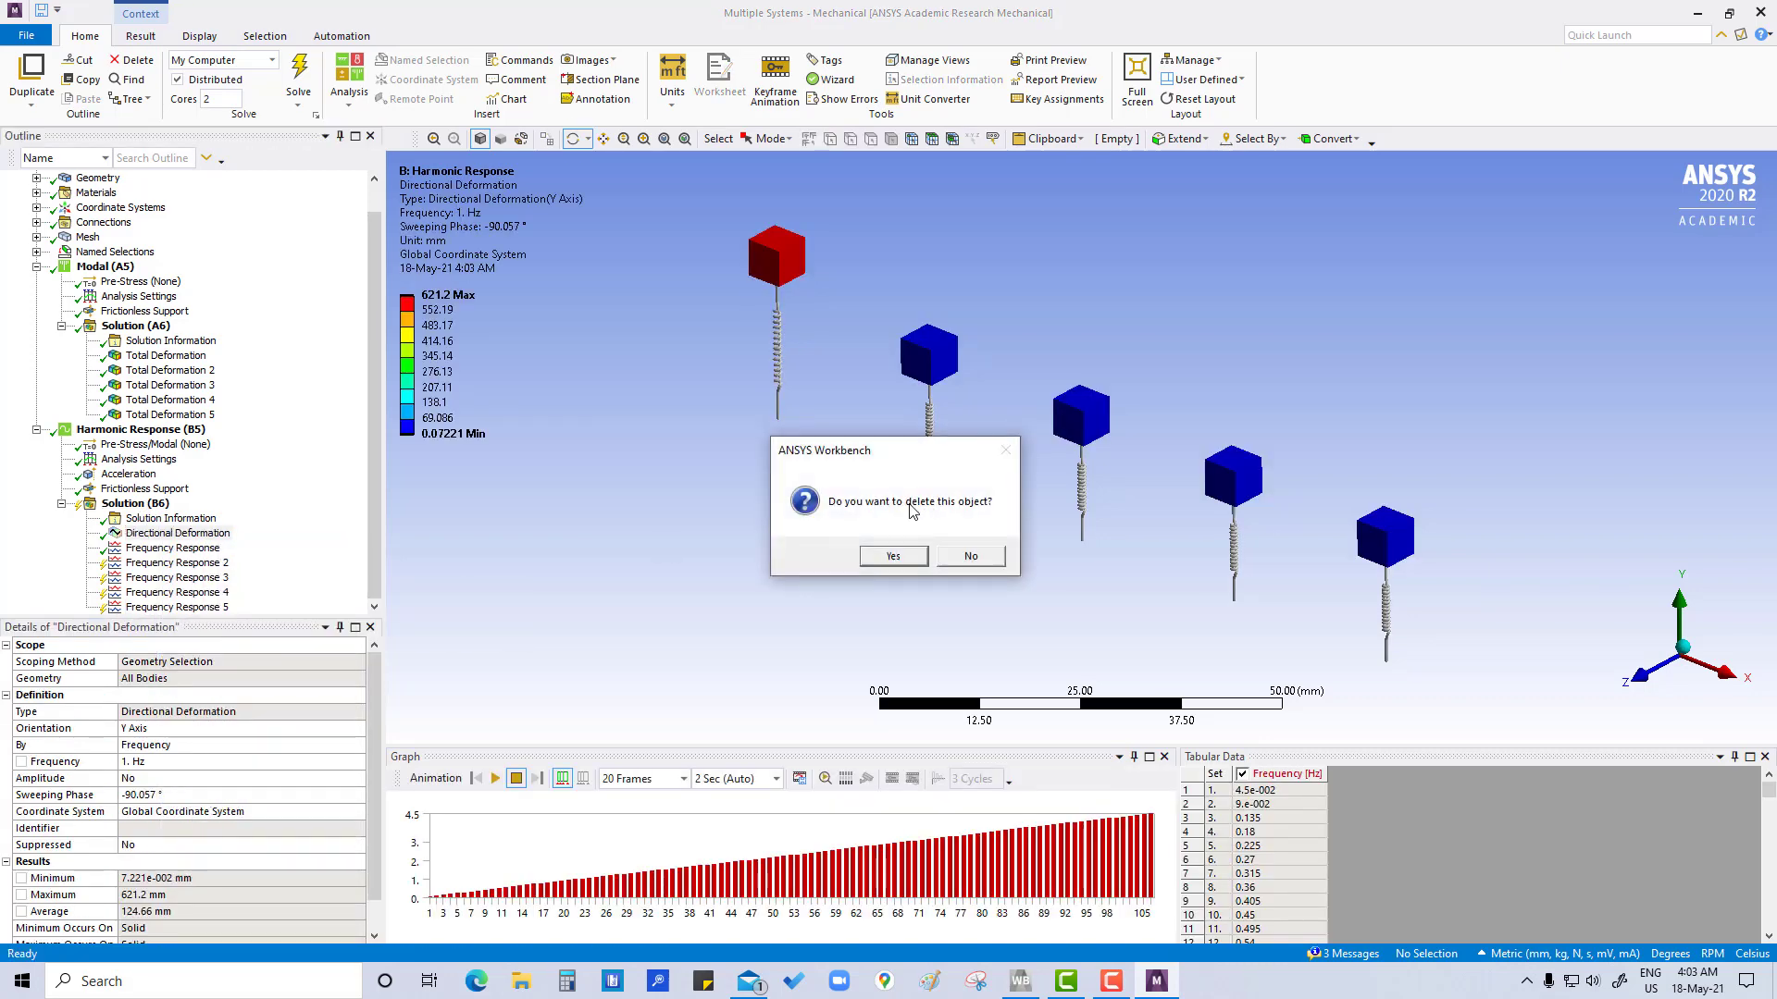
click(891, 556)
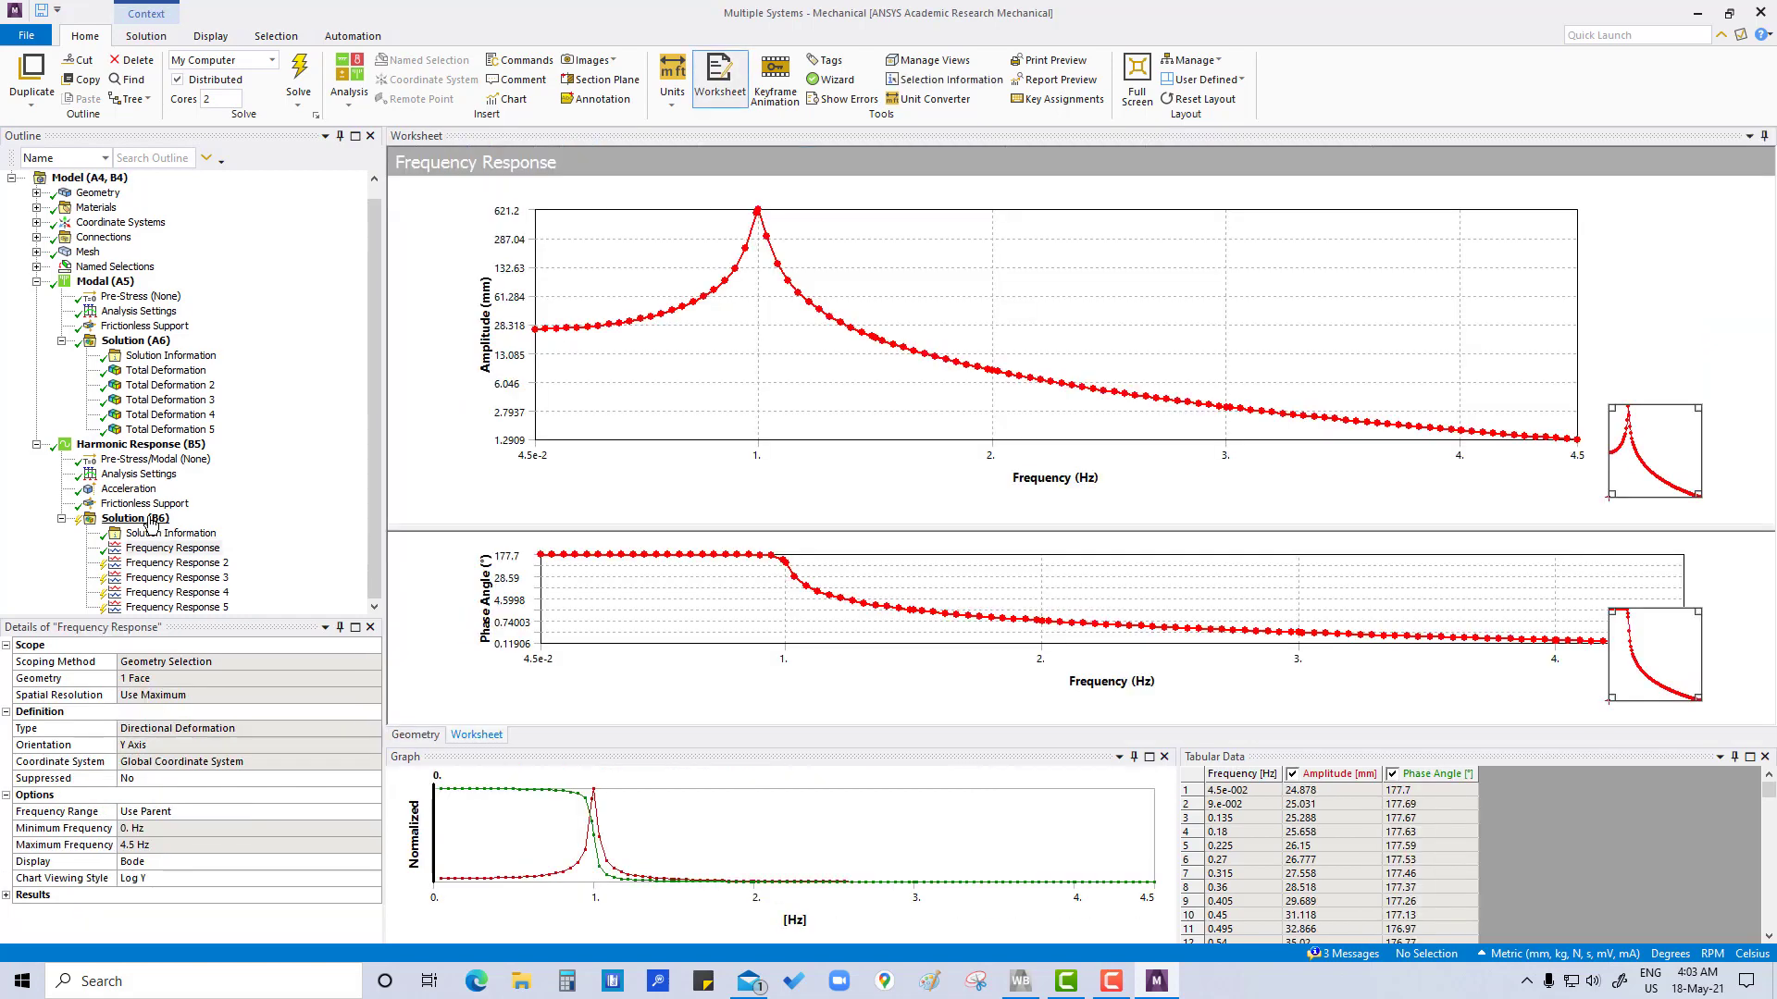
right_click(149, 520)
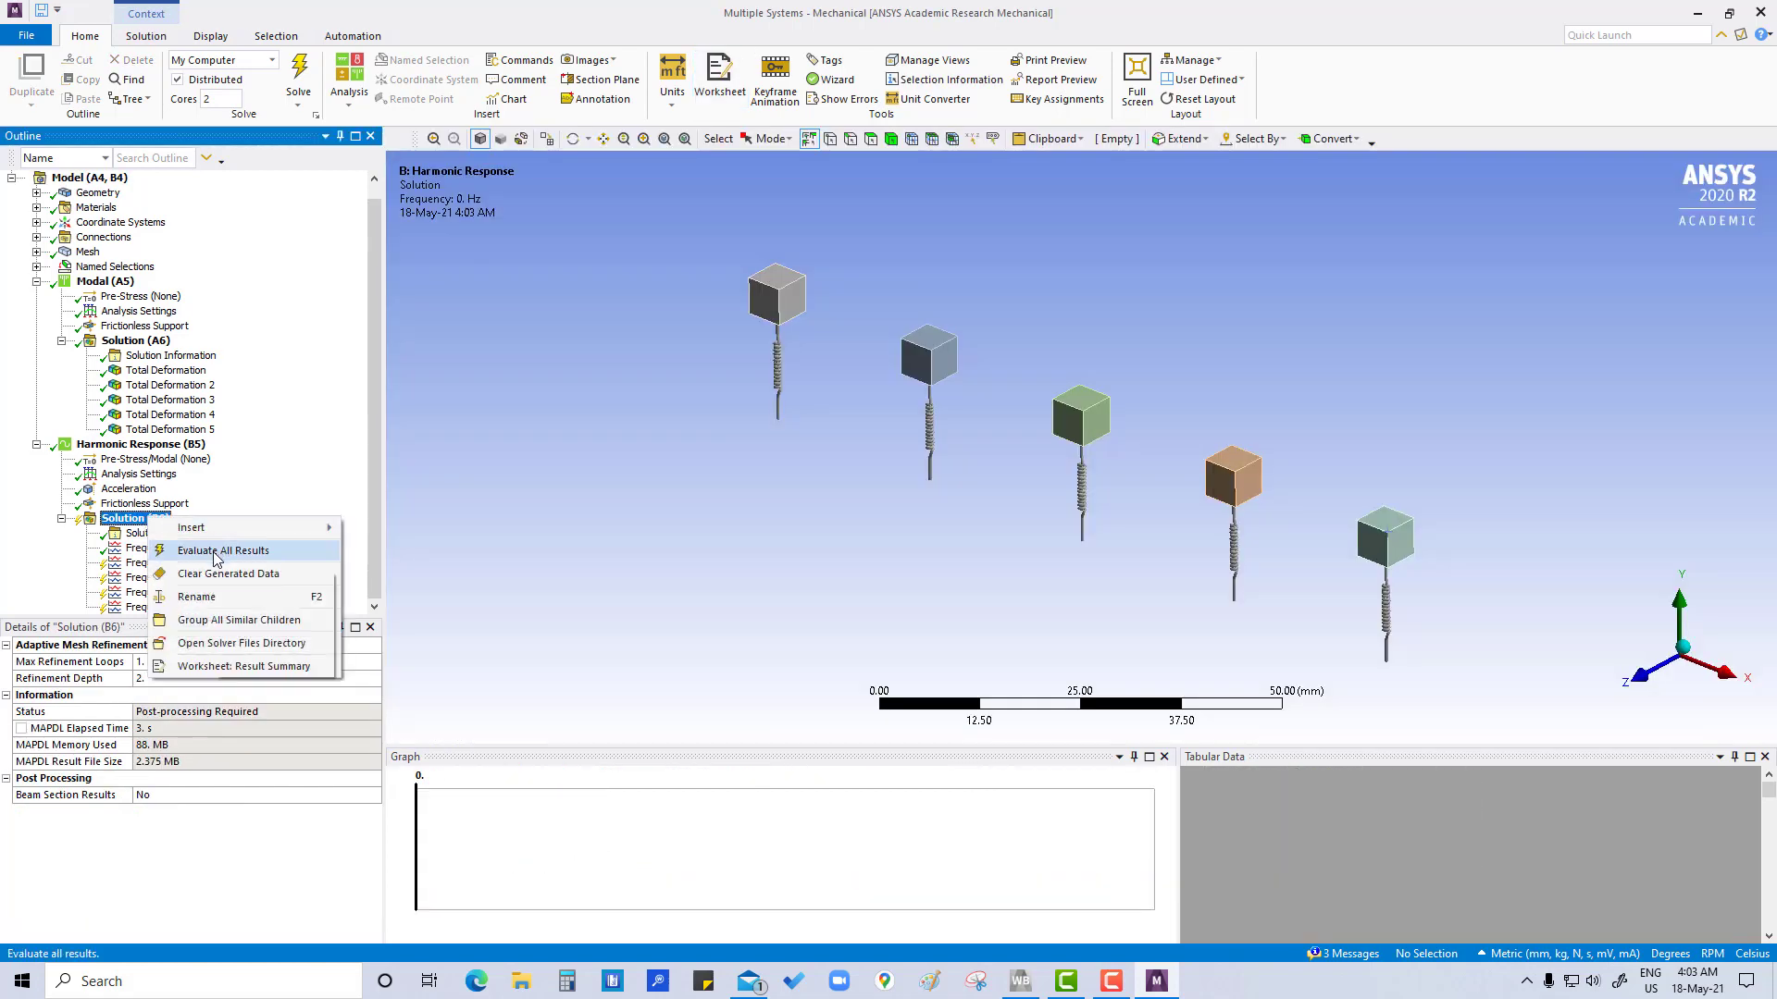
click(213, 552)
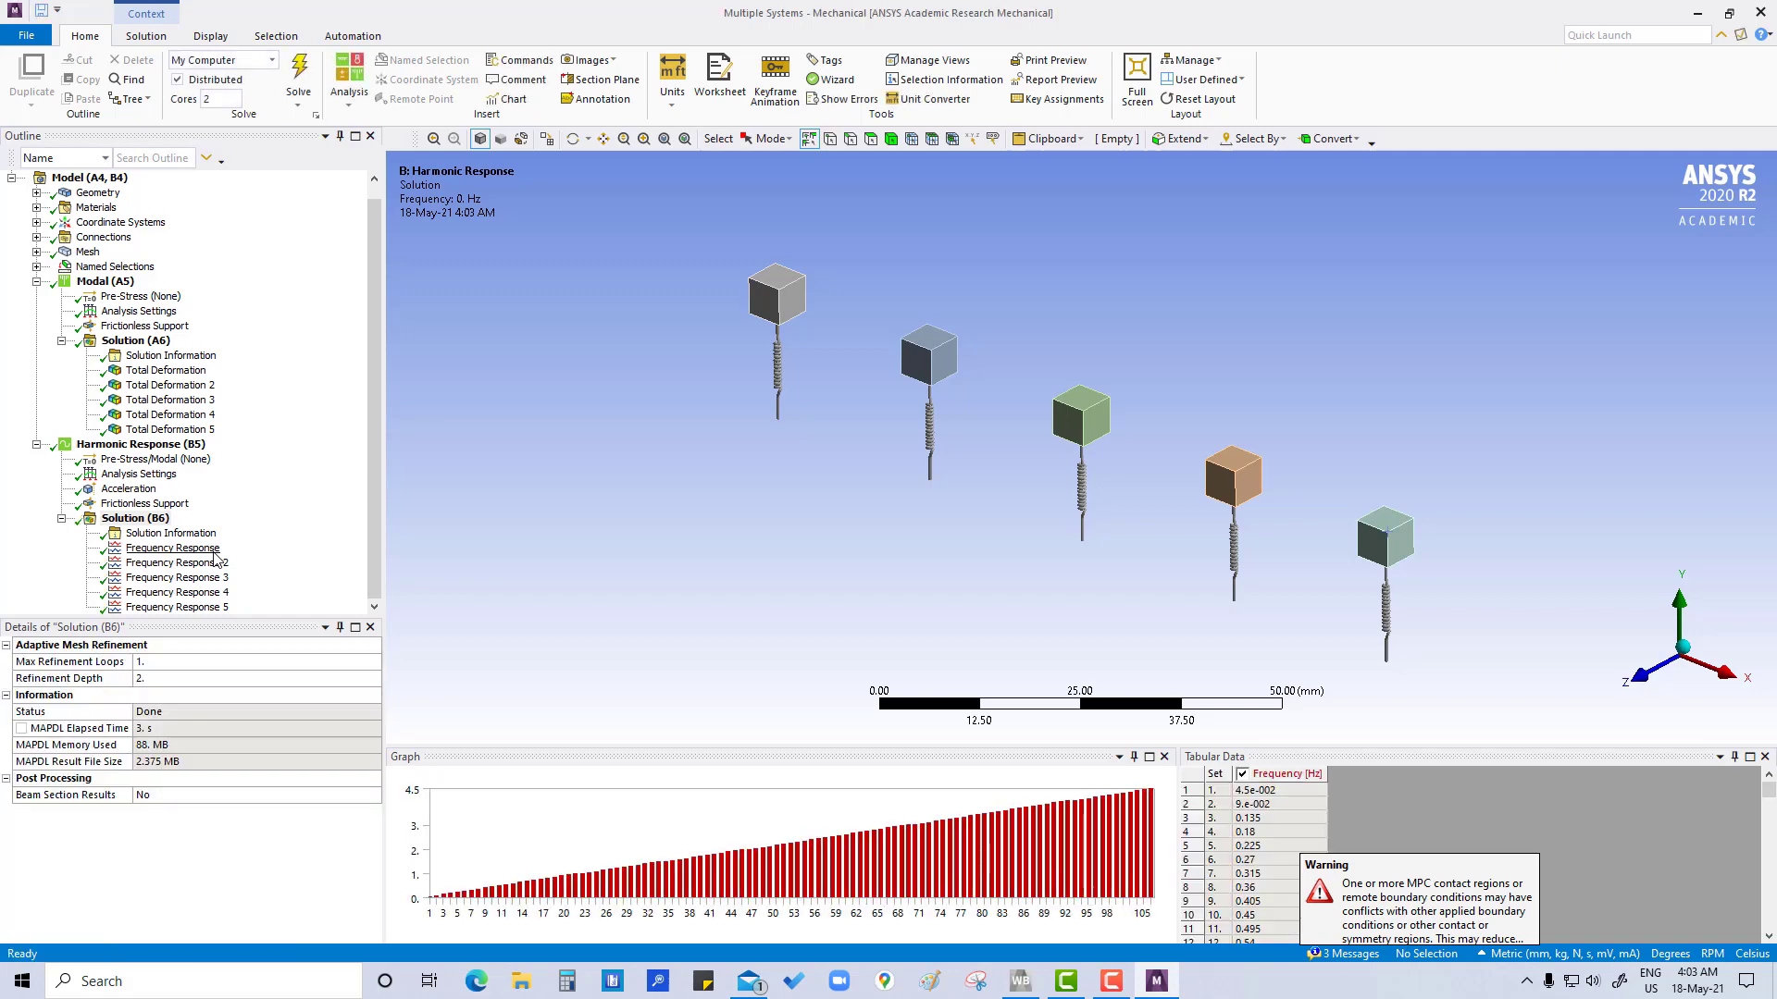
Examine the amplitude and phase plots of Frequency Response through Frequency Response 5 for each block's resonance peak
click(178, 552)
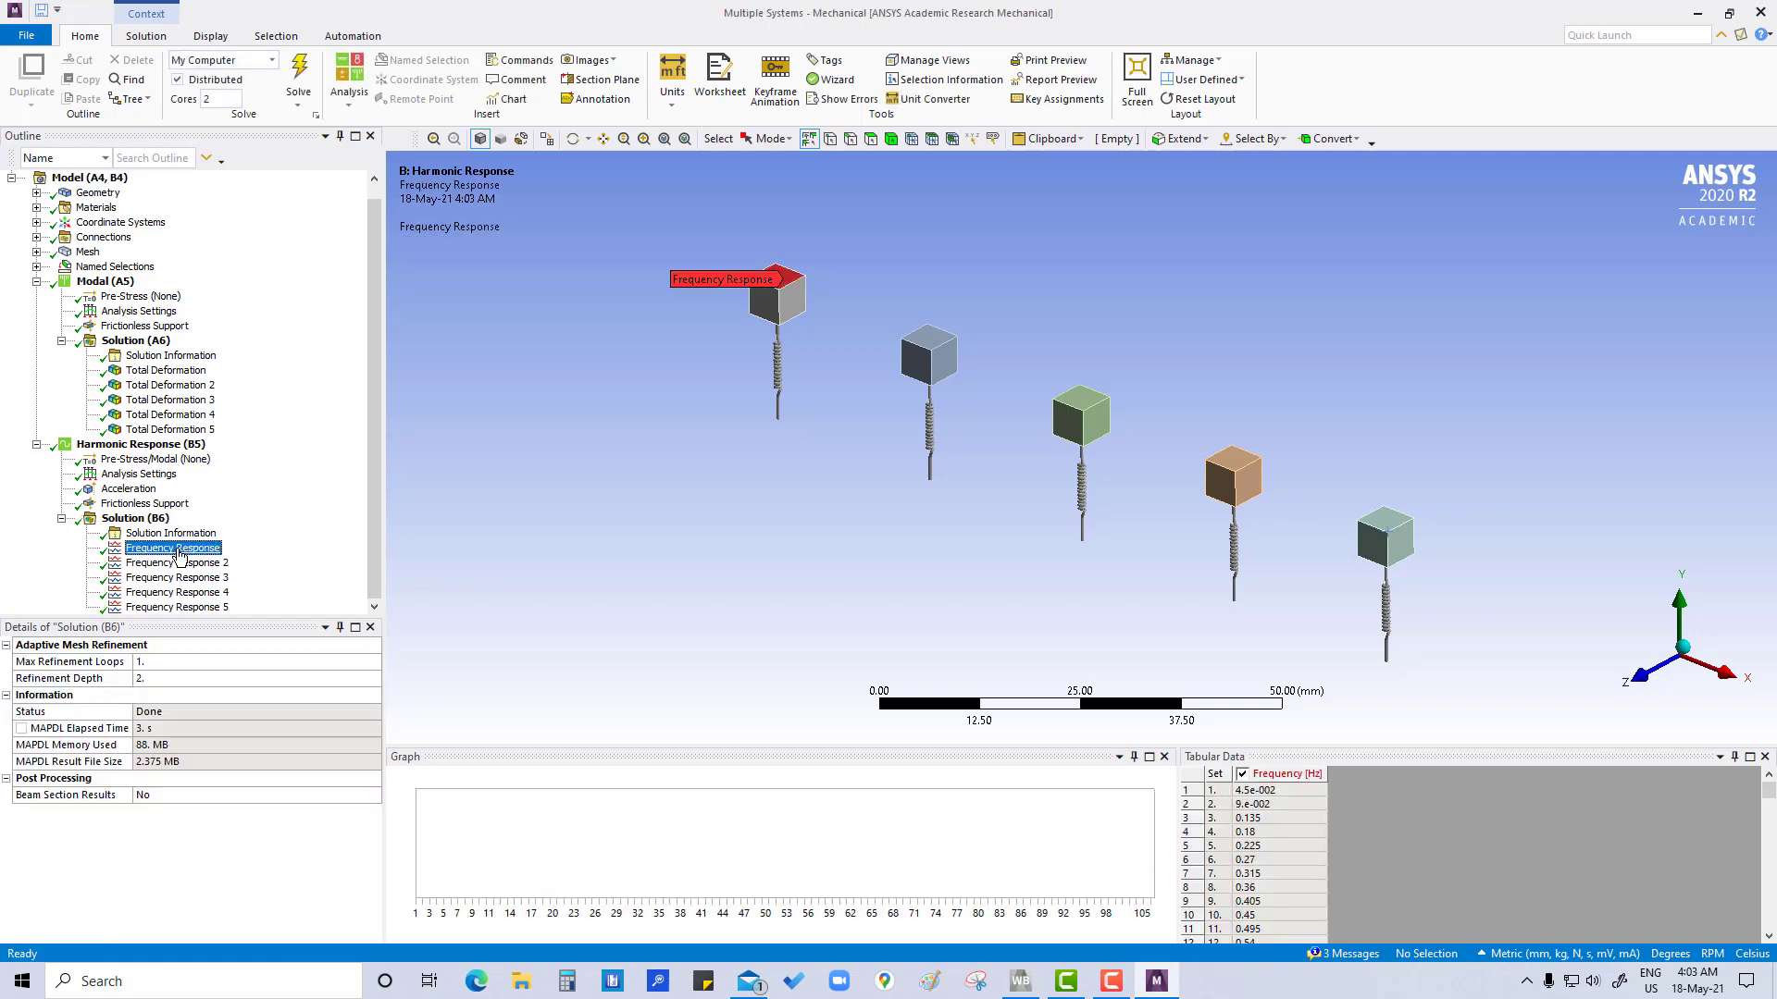
shift+click(186, 609)
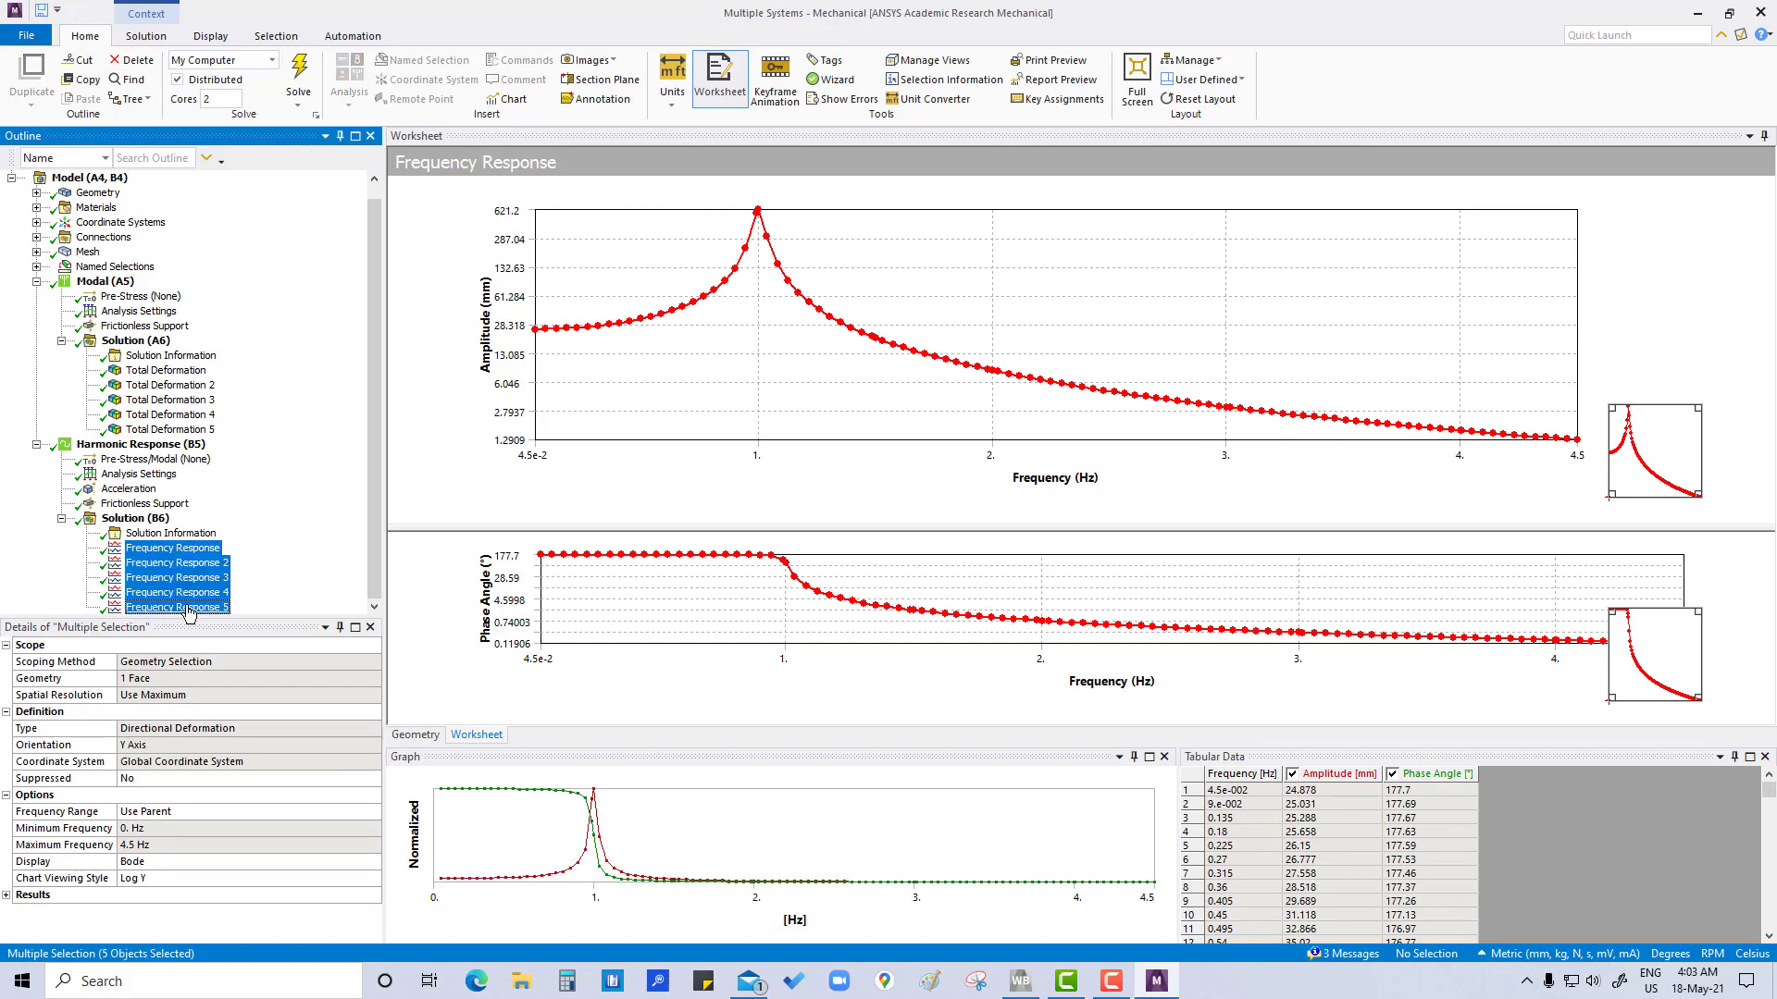
click(199, 549)
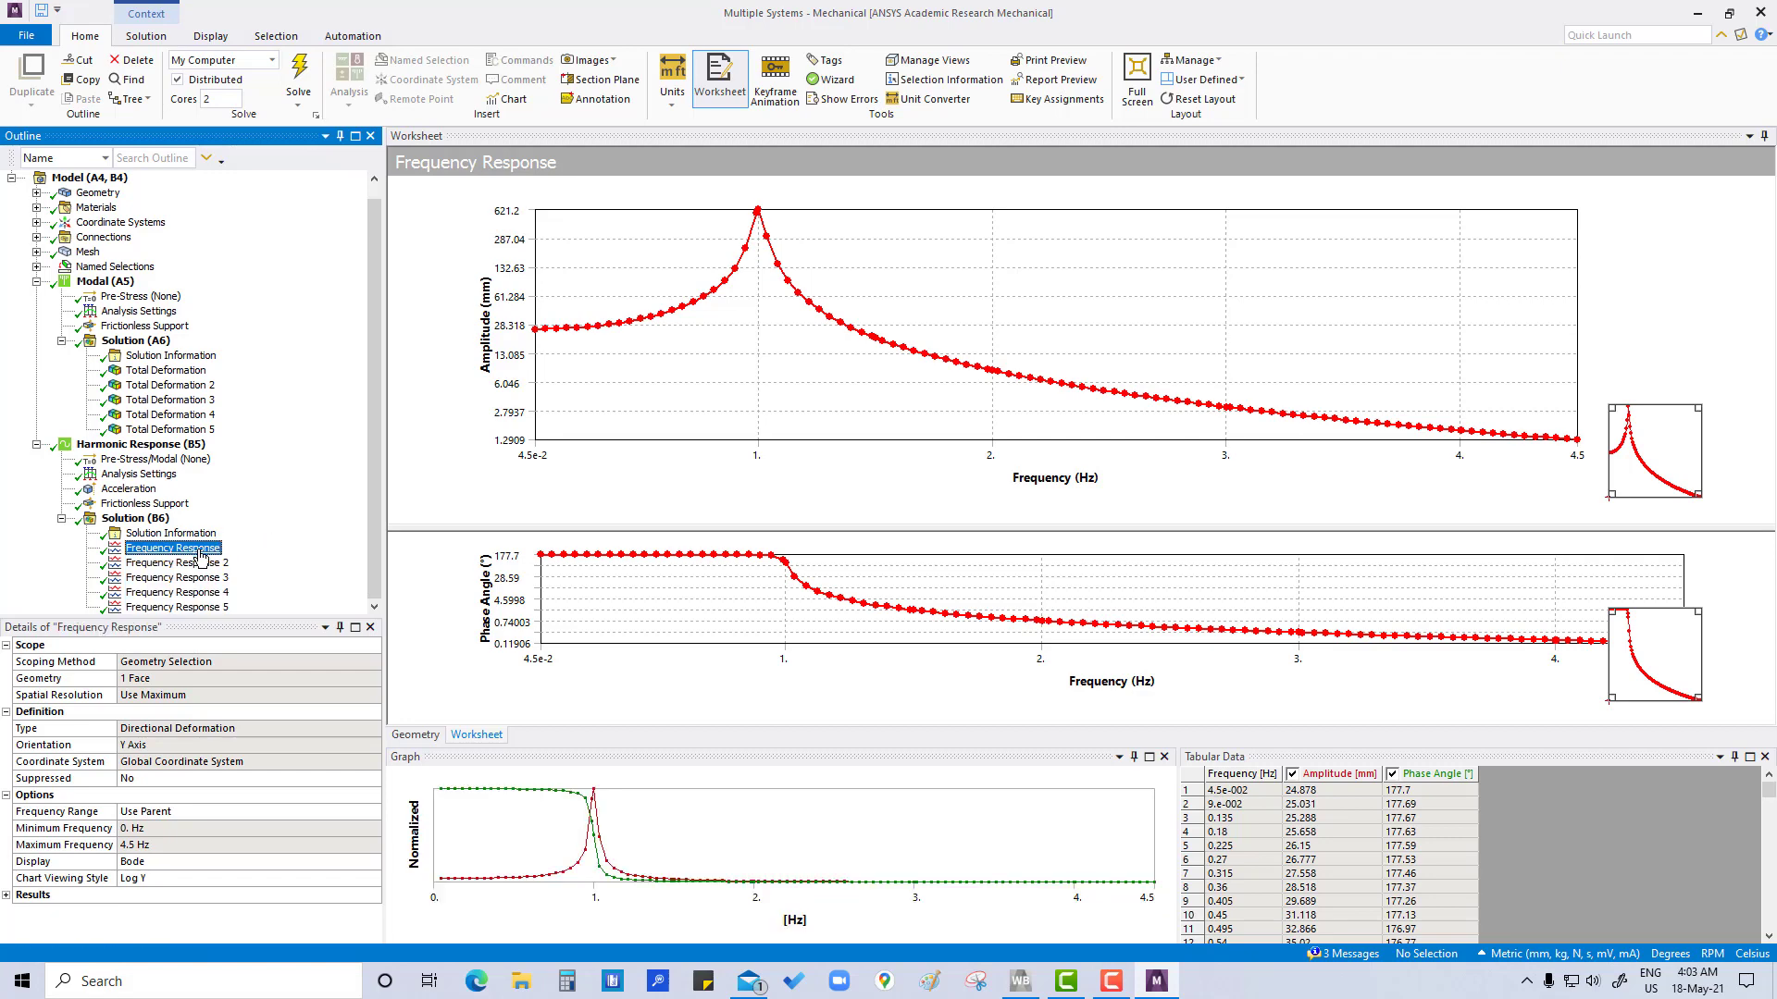
click(195, 563)
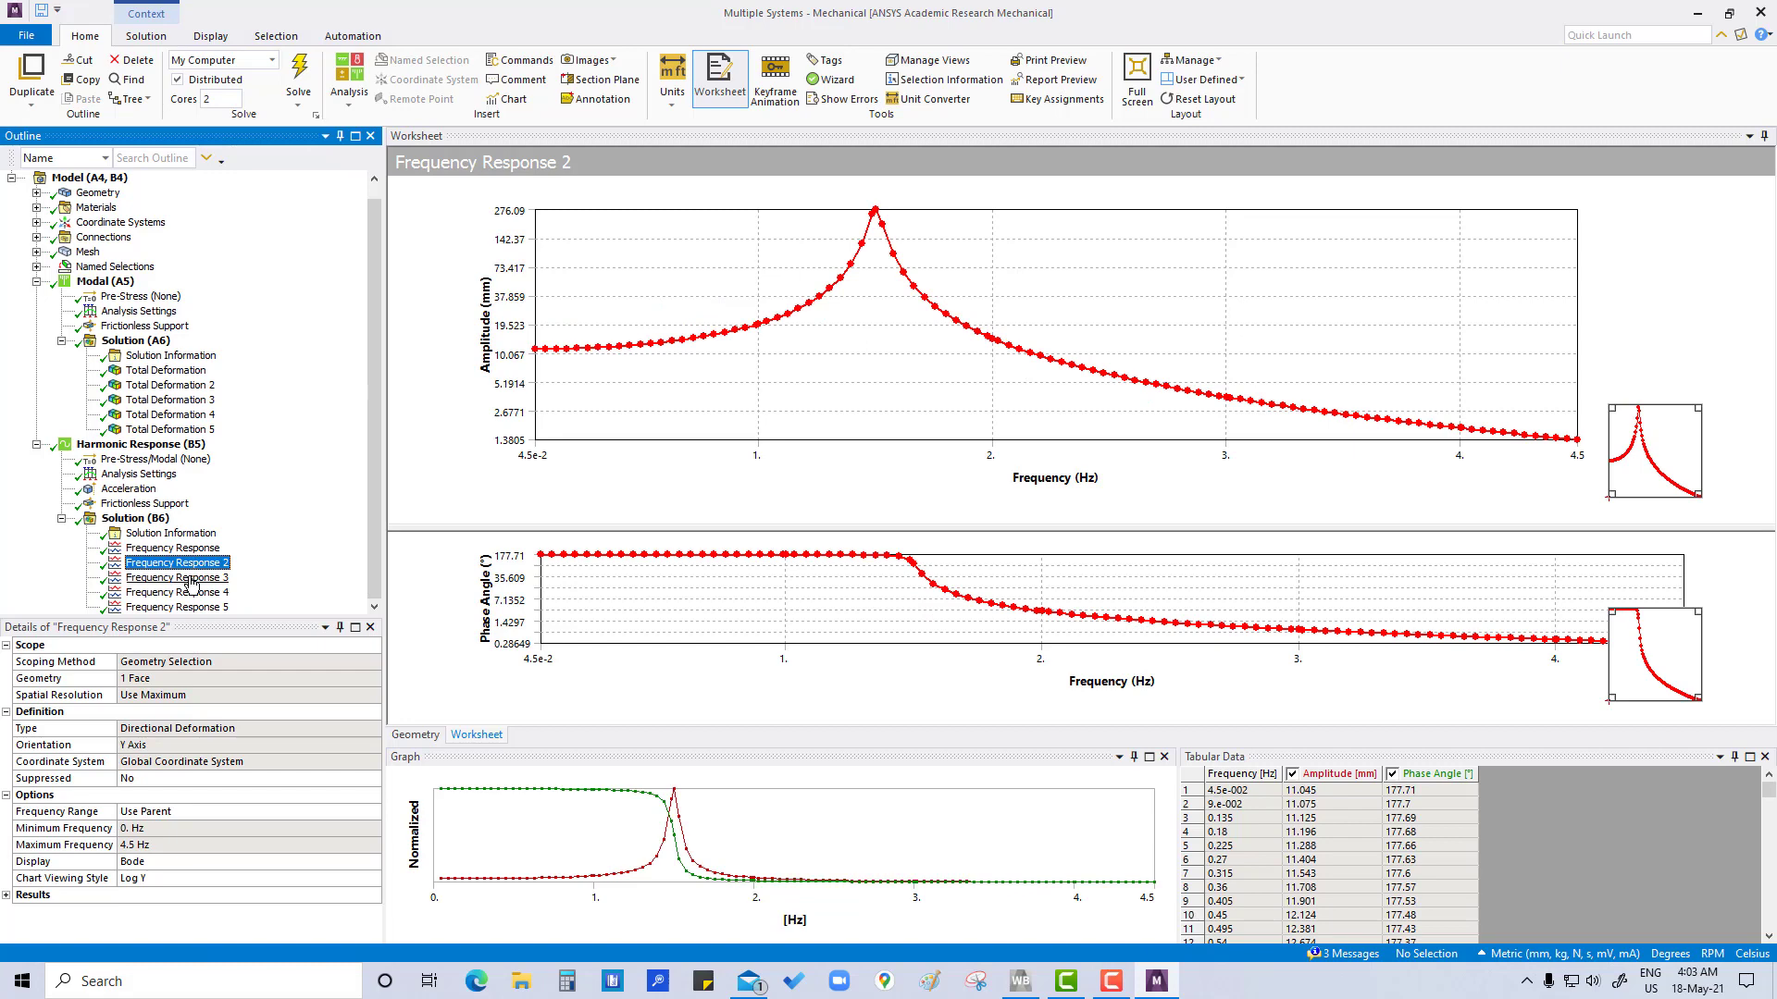
click(194, 577)
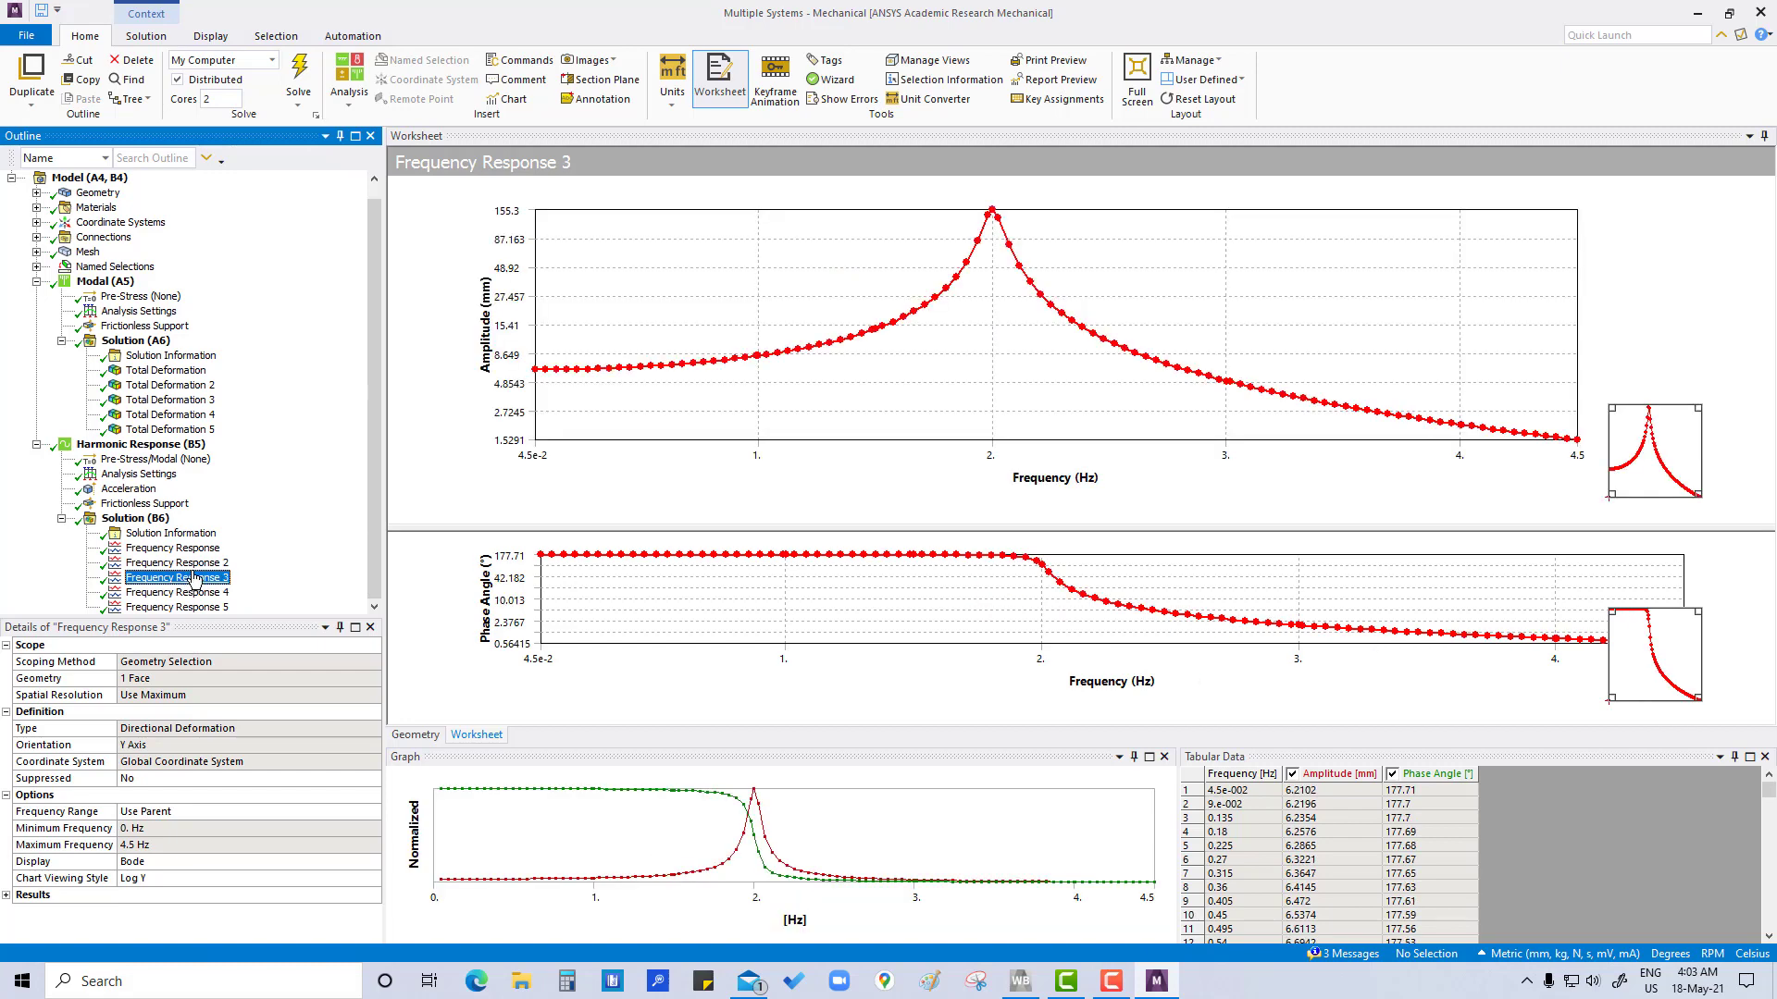
click(198, 592)
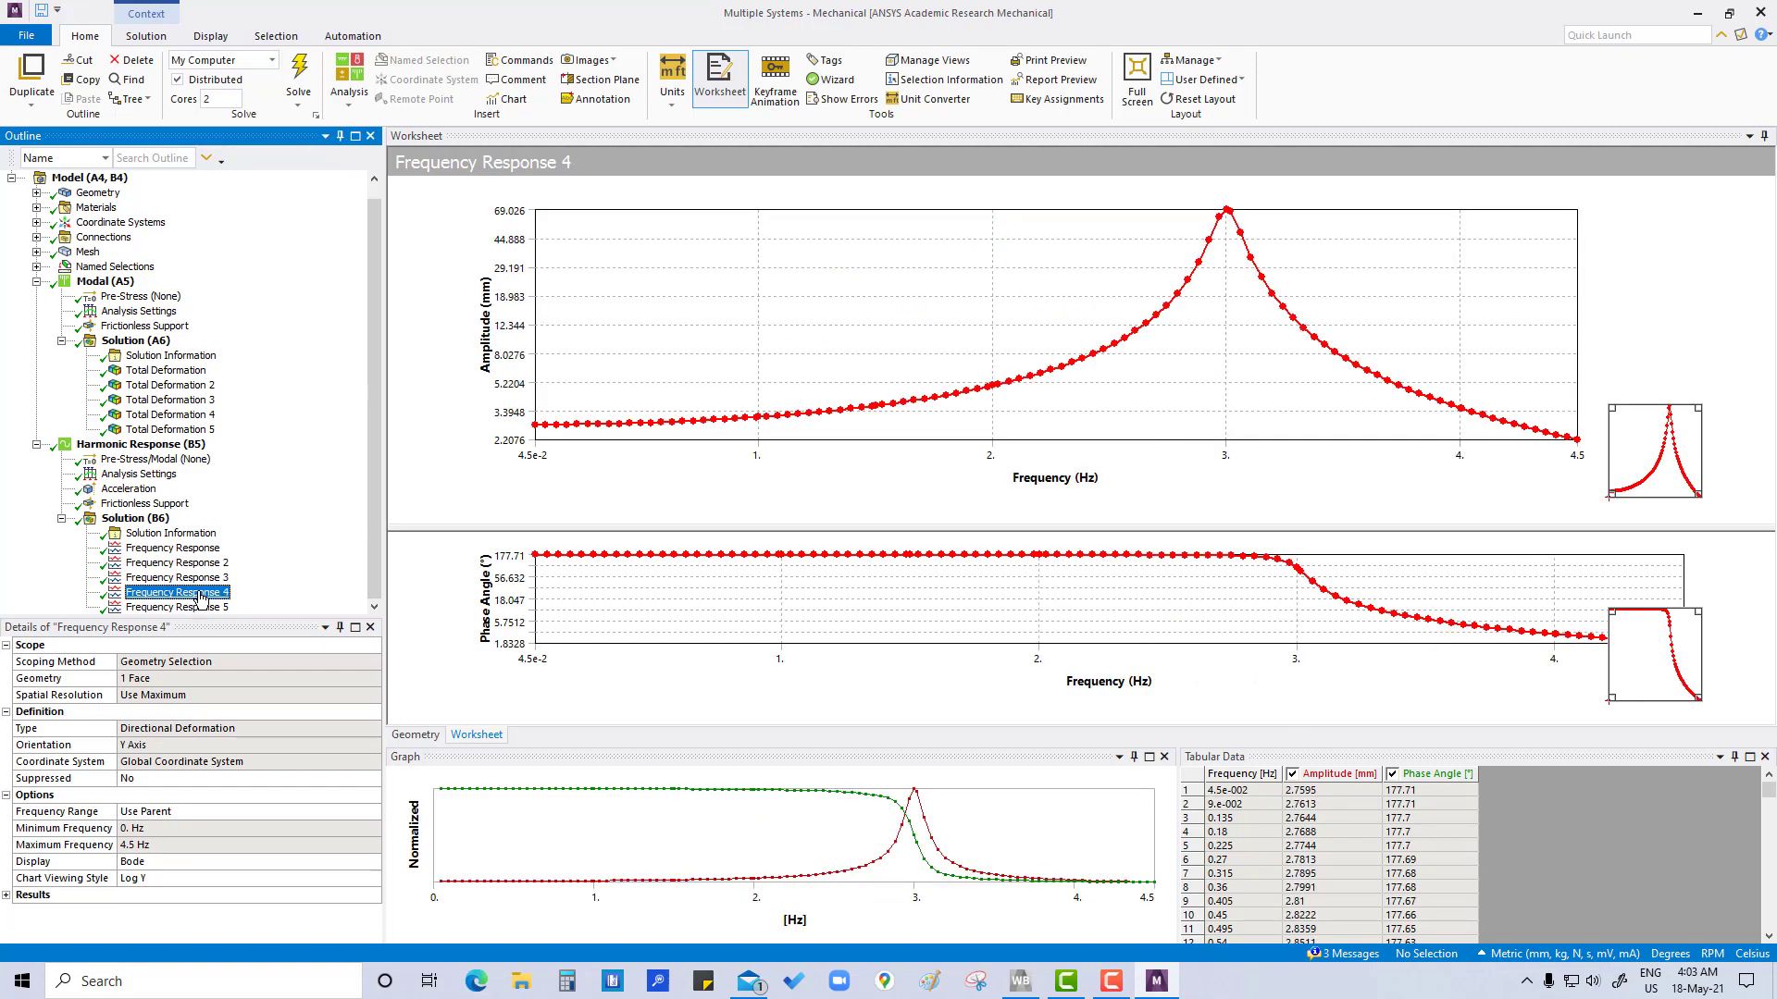
click(196, 607)
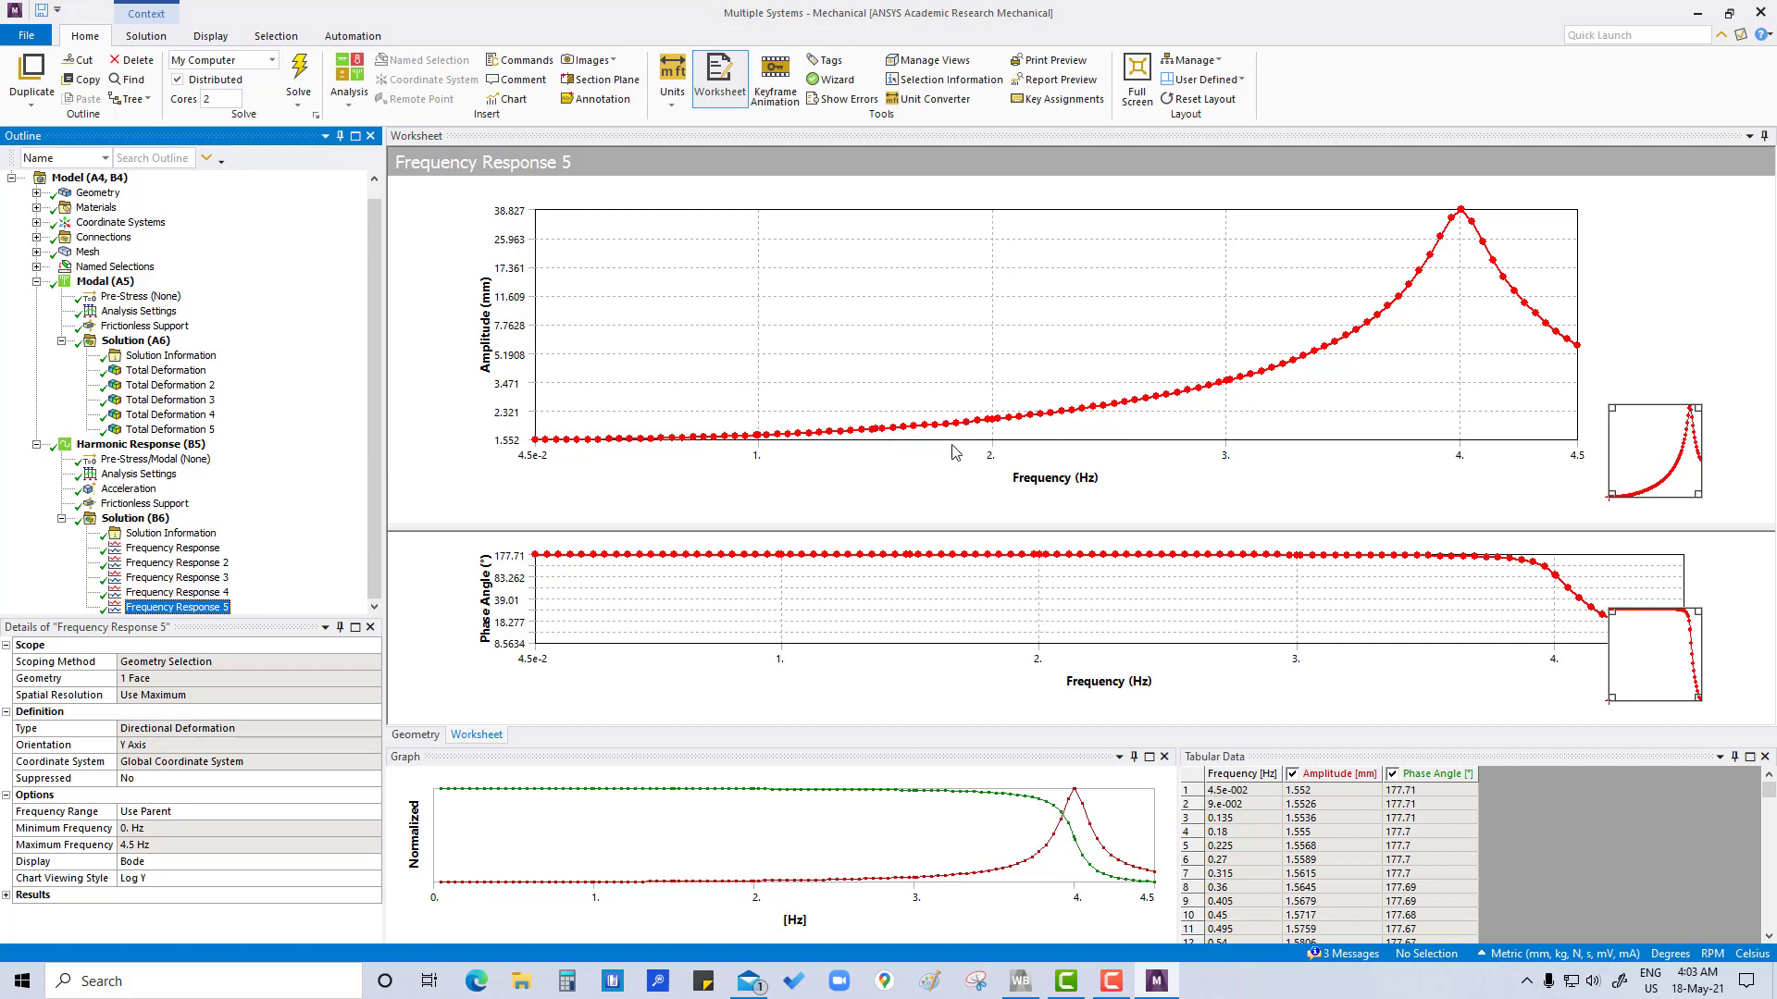
click(191, 549)
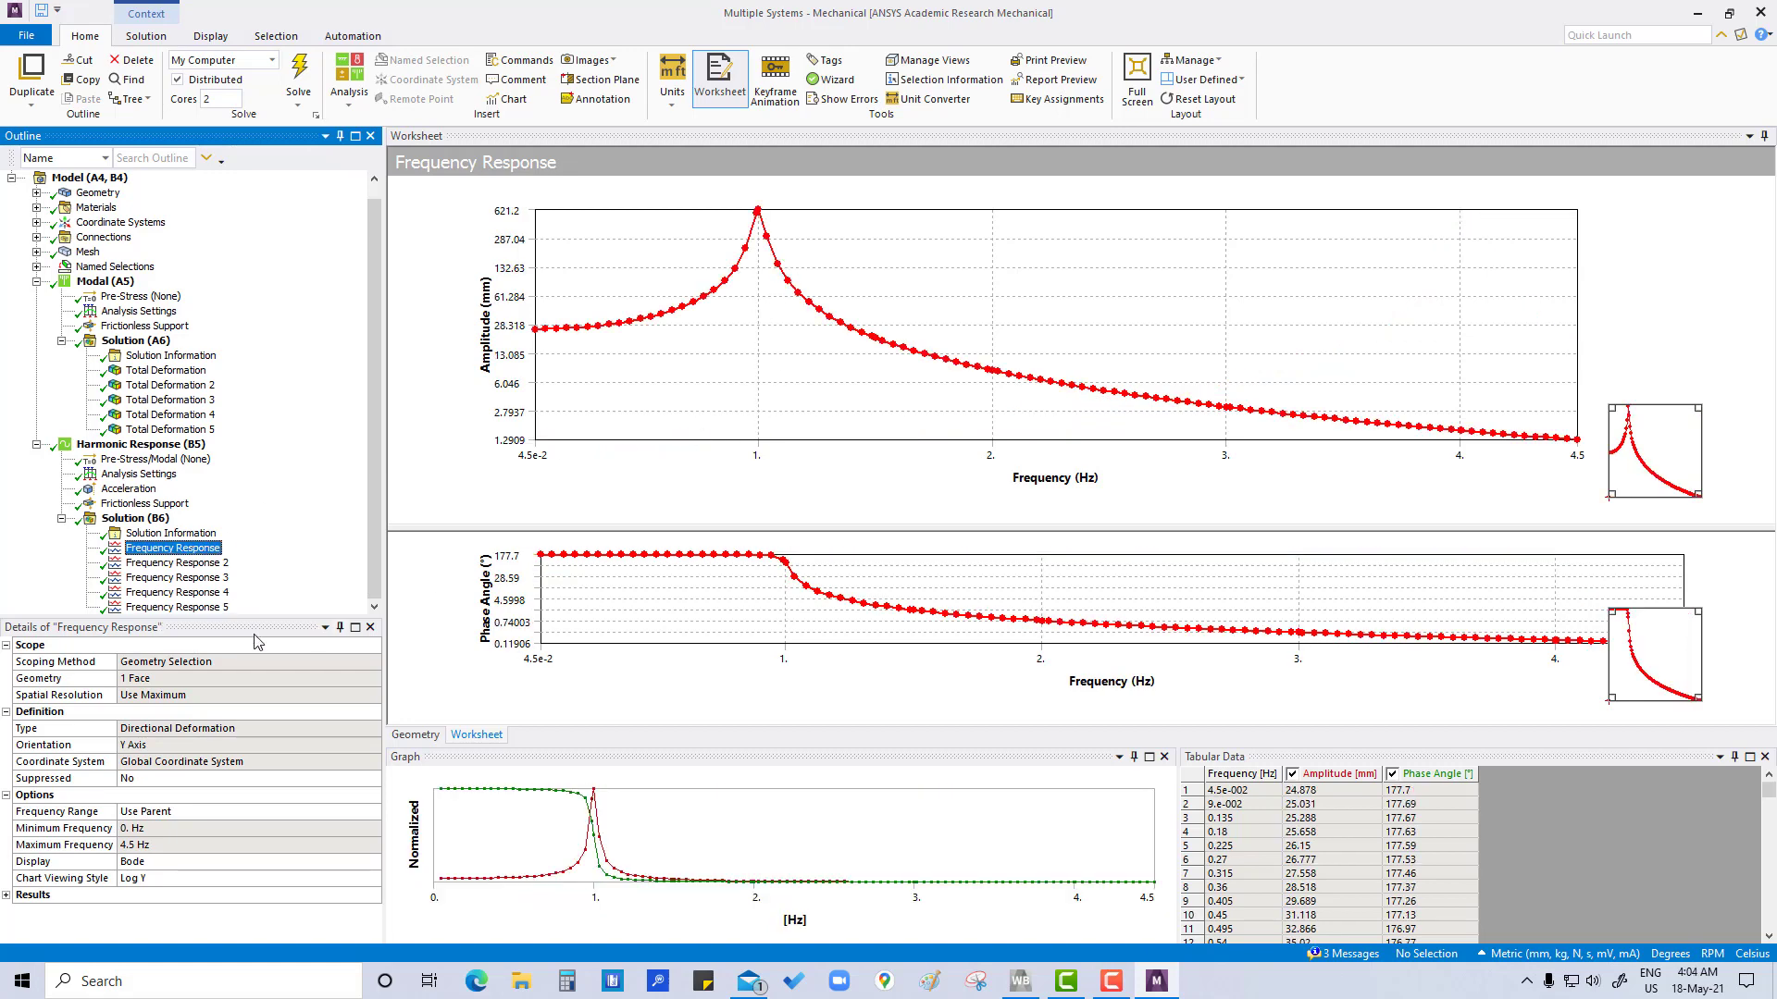
click(190, 564)
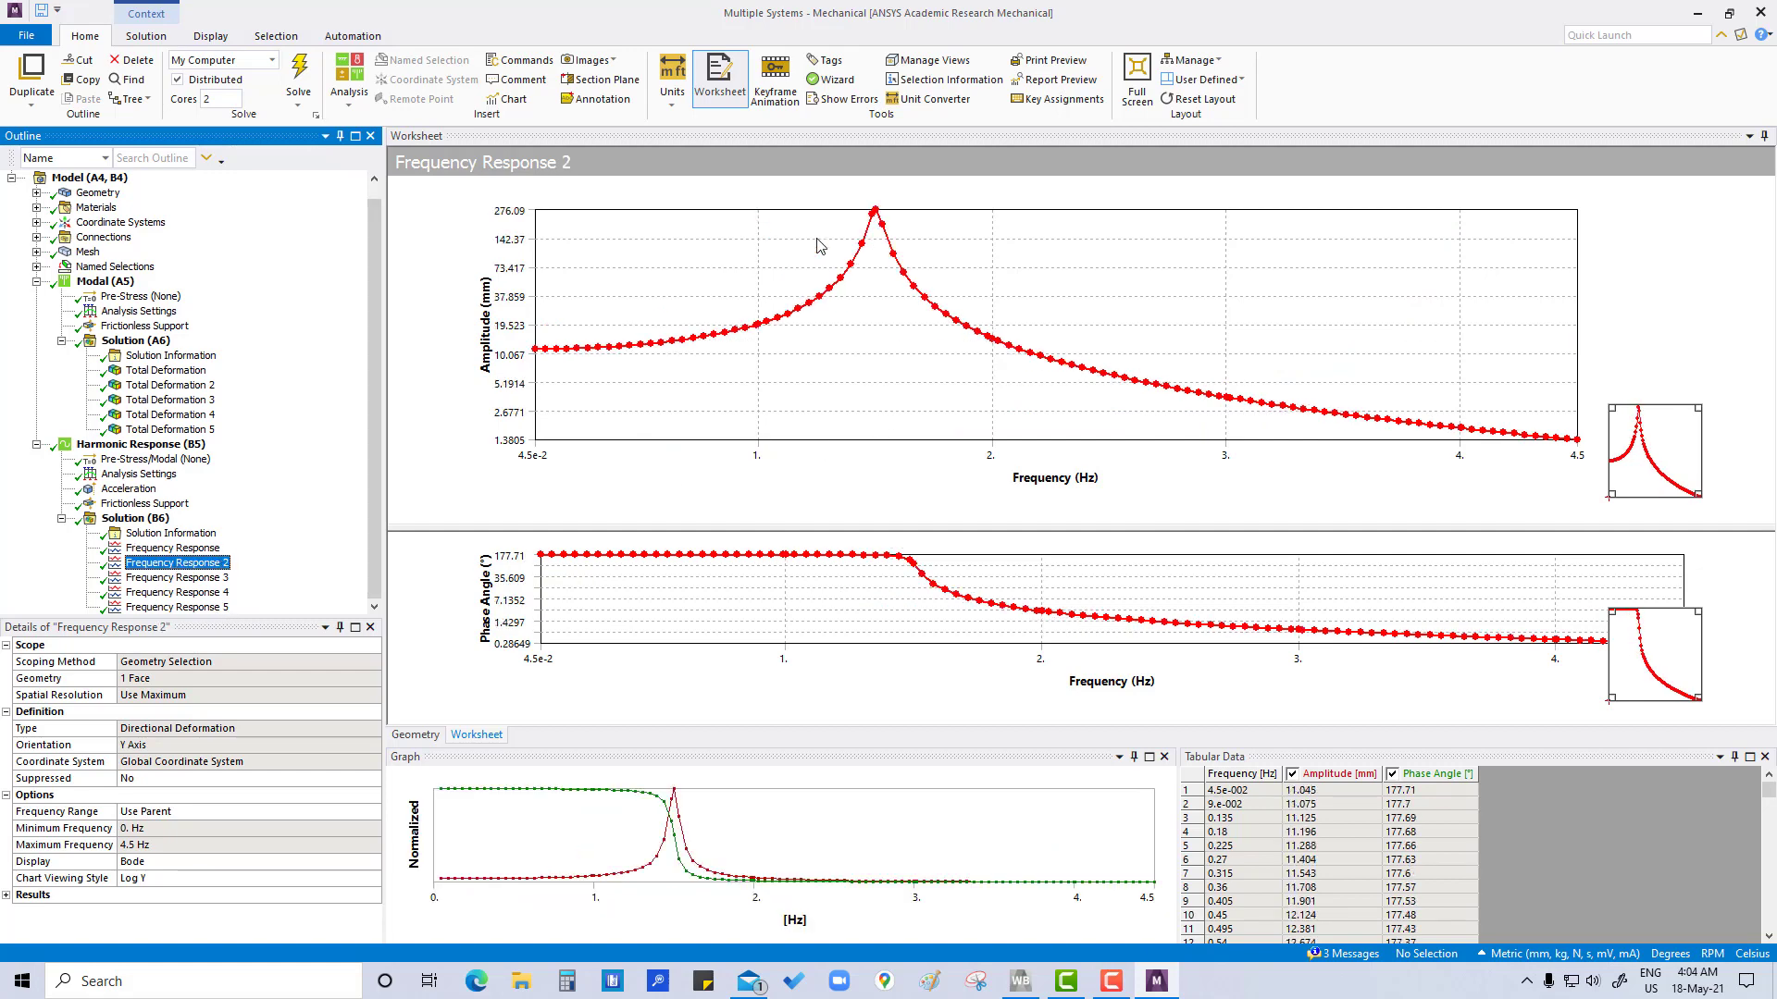
click(198, 580)
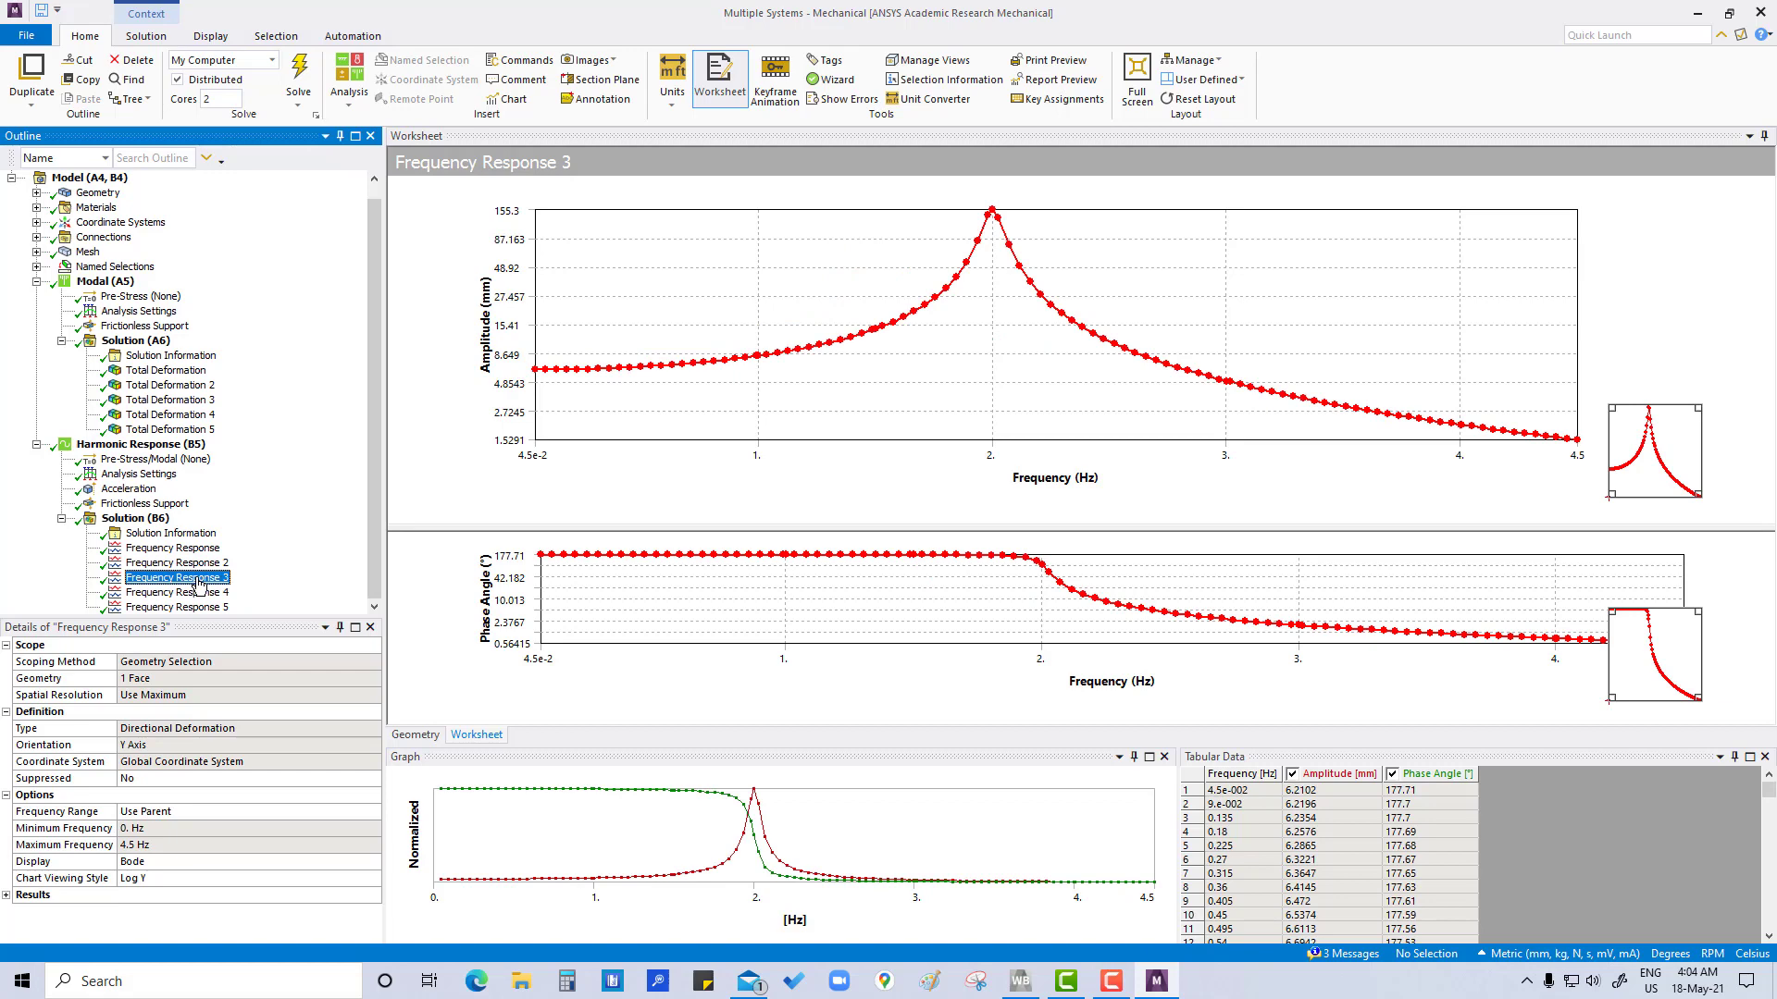
click(190, 593)
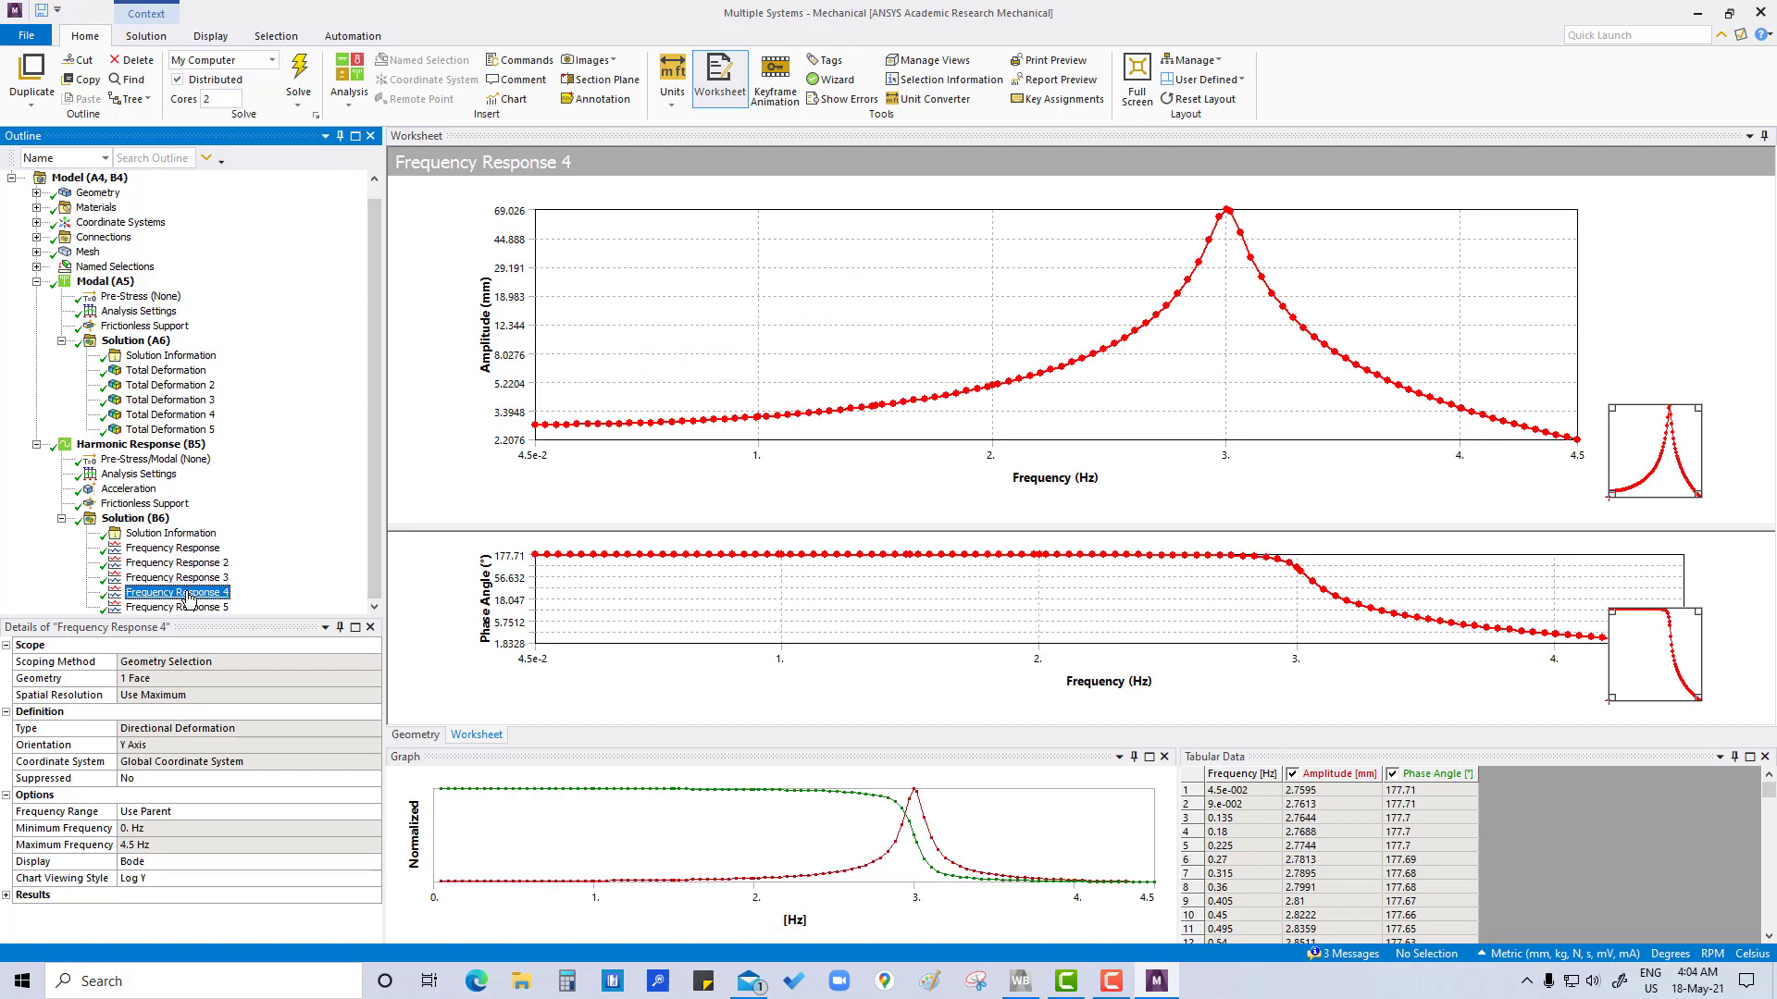
click(190, 608)
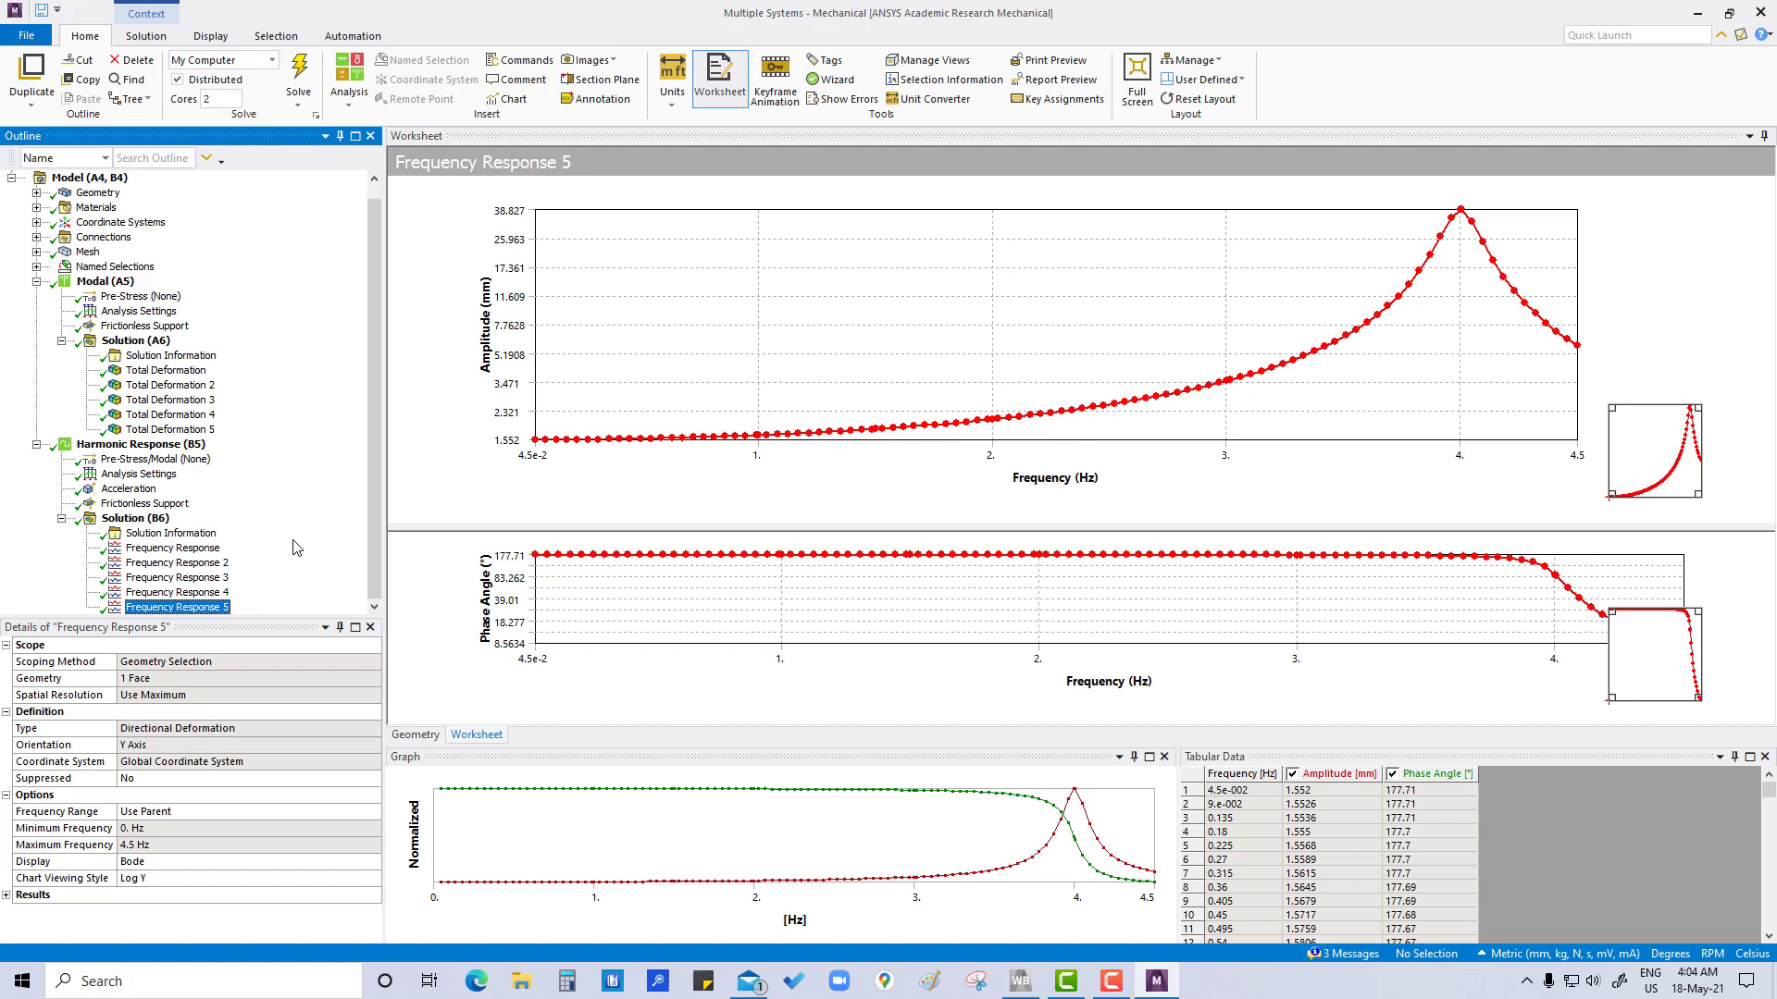
Create contour results from all five frequency responses and evaluate all results of the harmonic solution
click(148, 549)
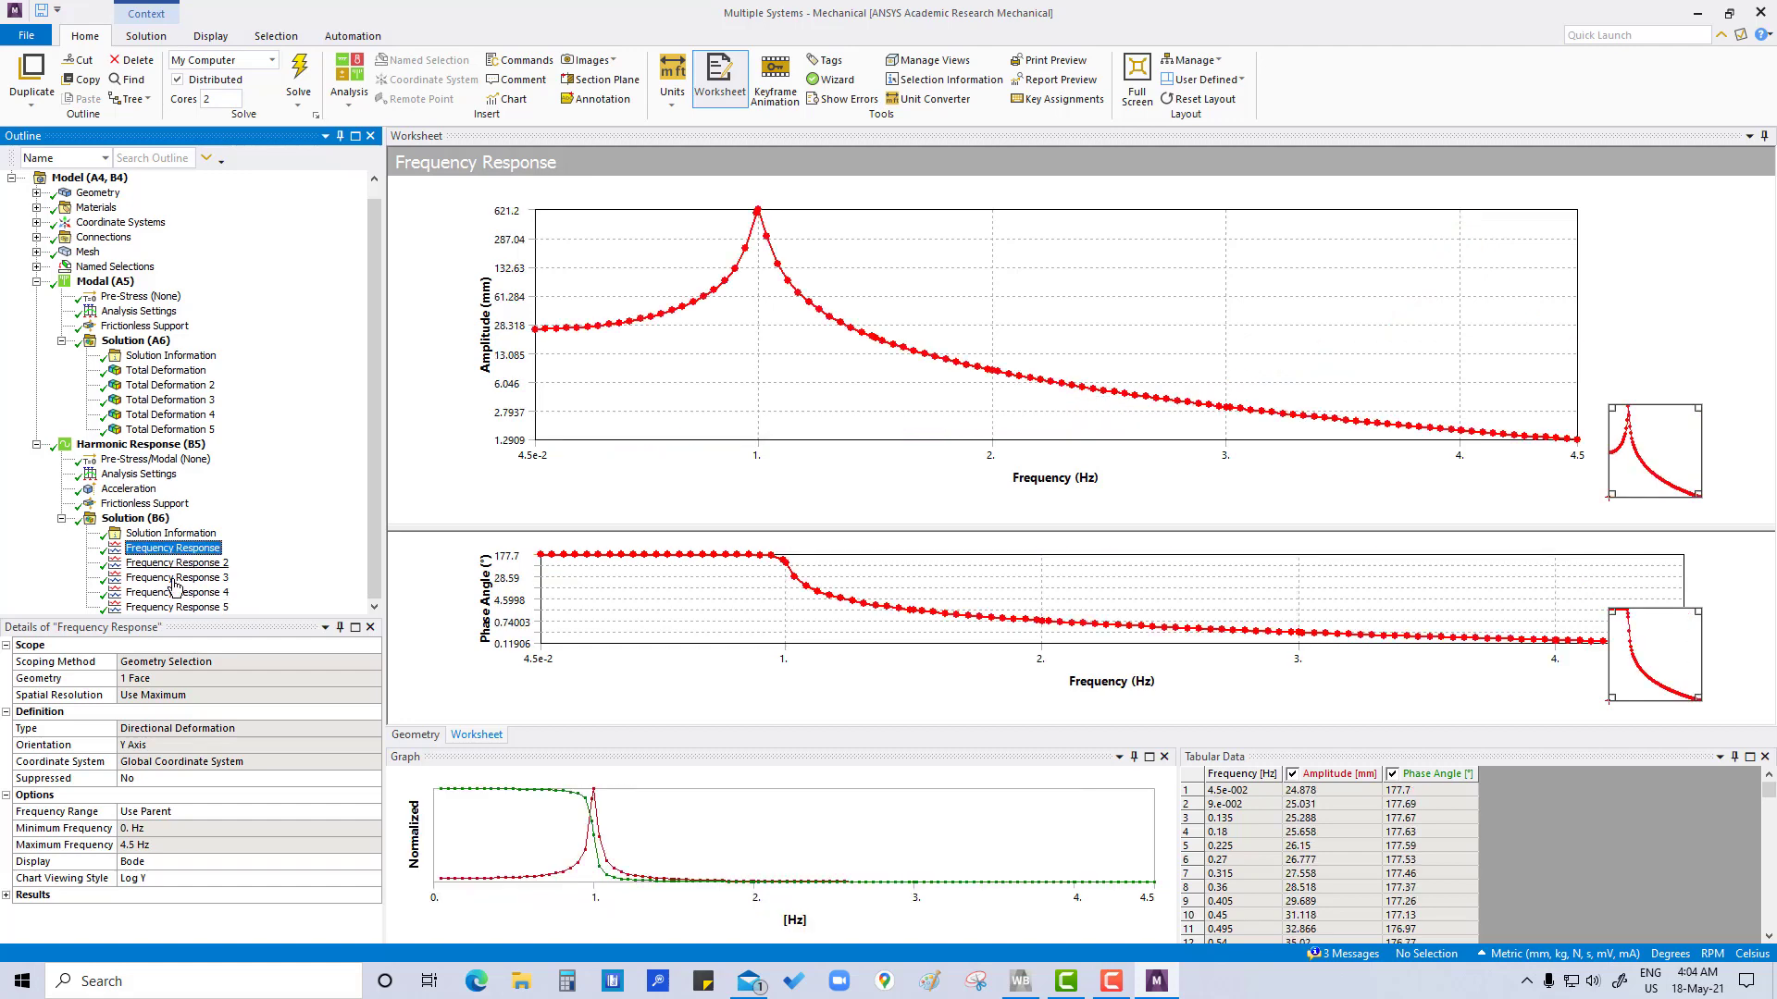
shift+click(176, 608)
right_click(176, 608)
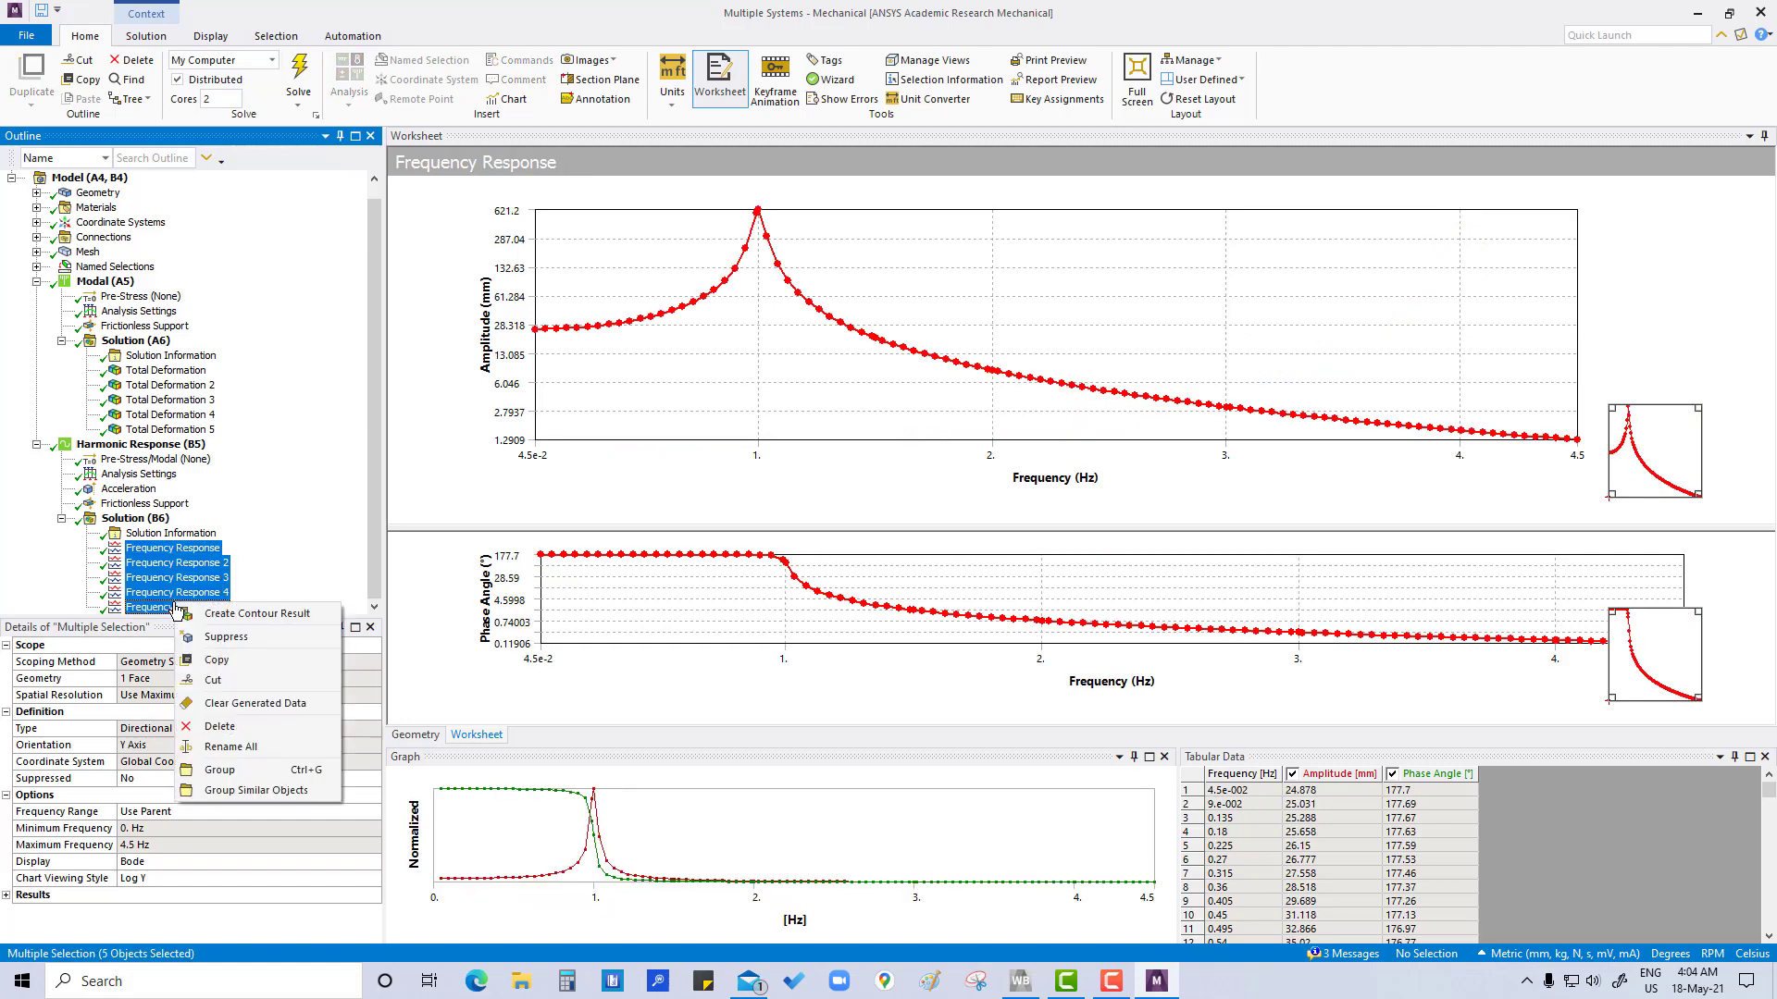
click(222, 614)
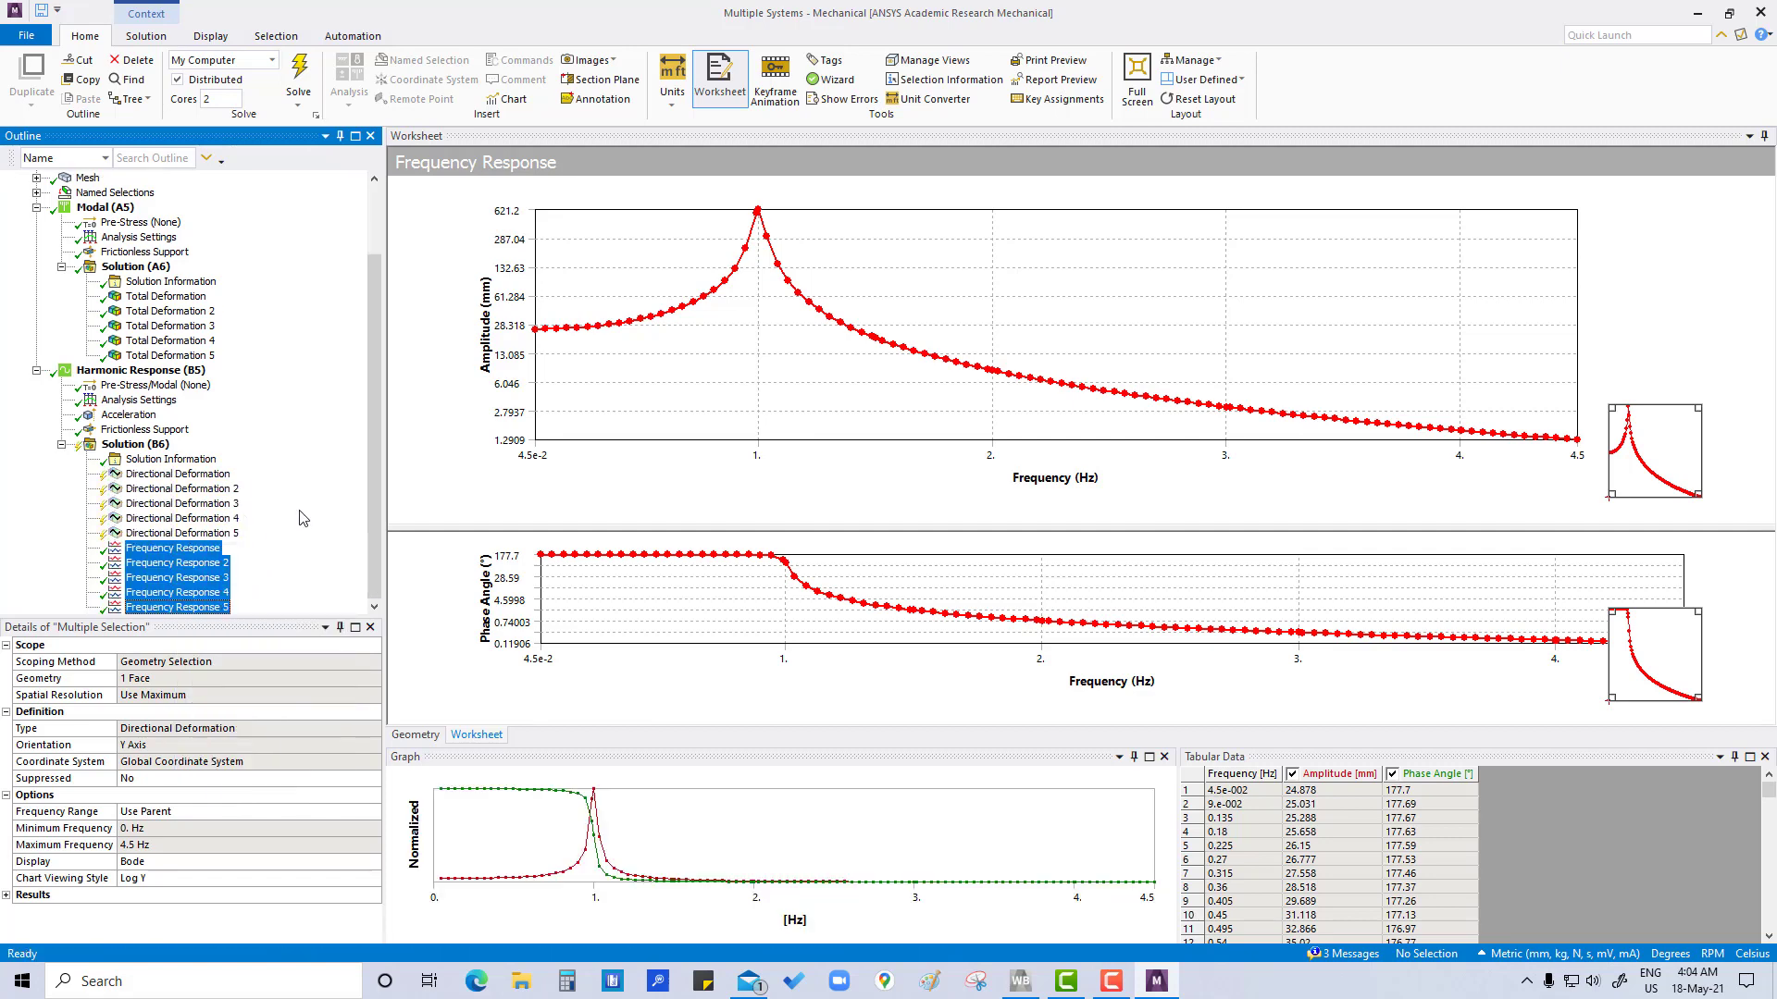
click(134, 446)
right_click(134, 451)
click(188, 488)
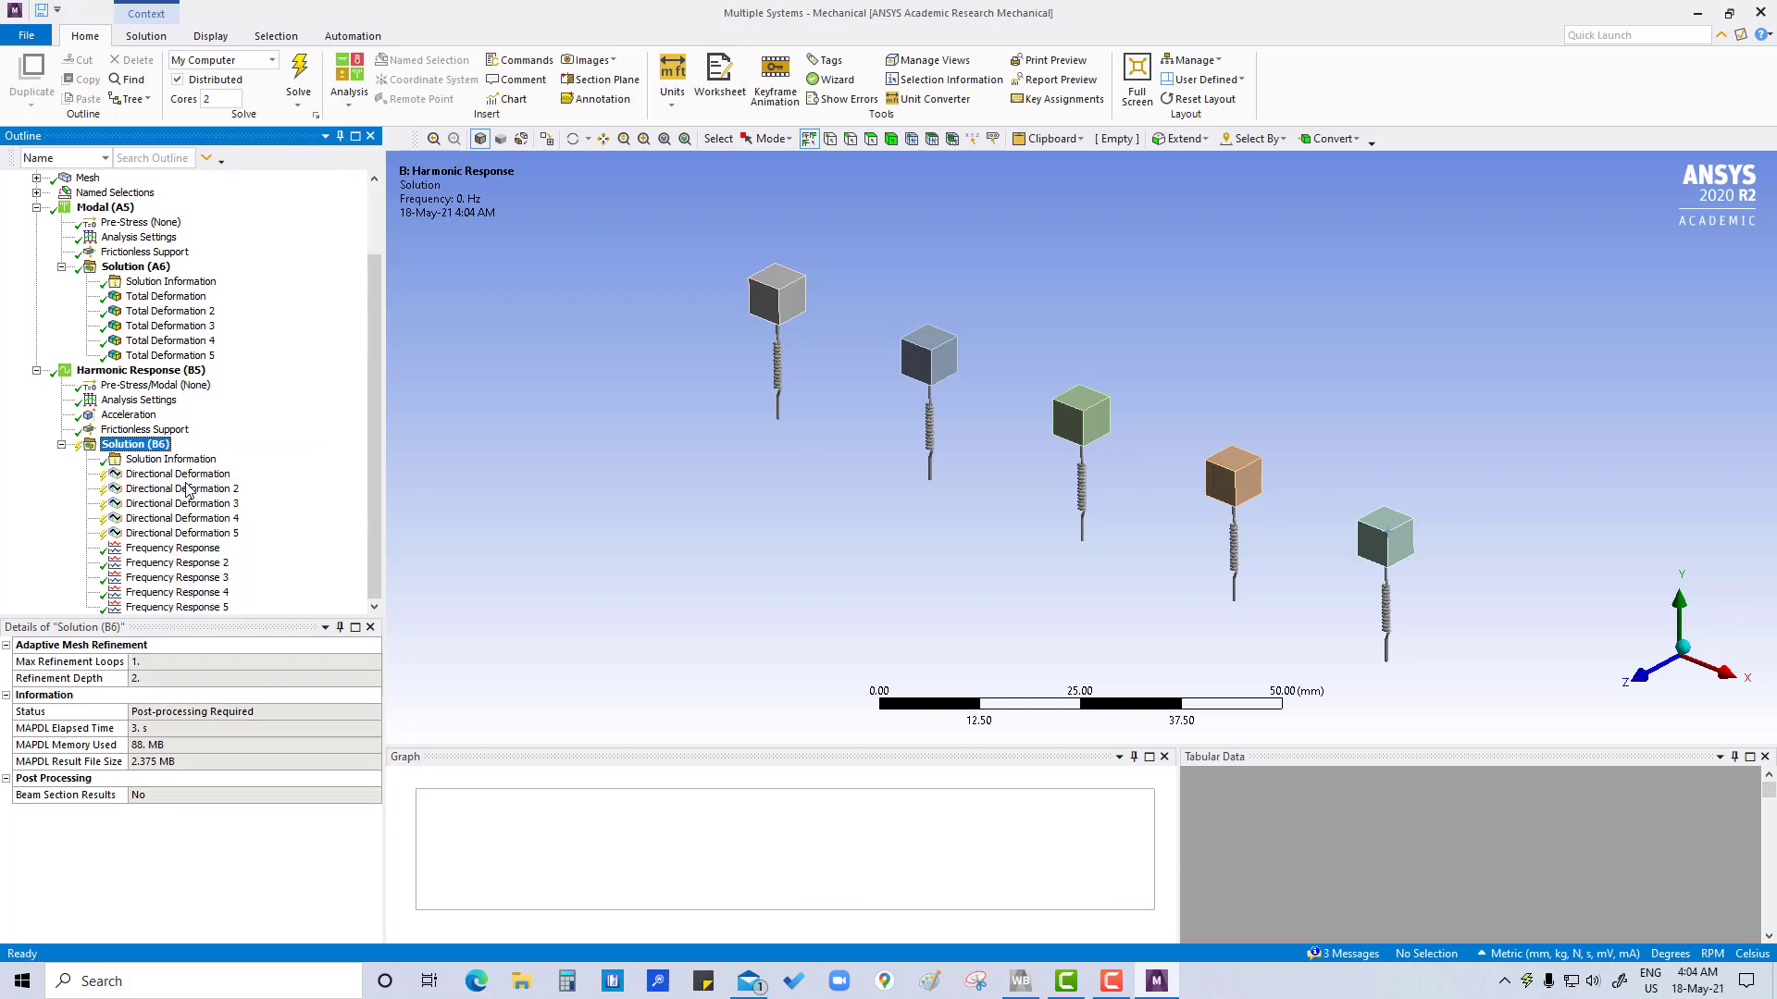
Review the Y-axis directional deformation contours one by one, comparing which block responds at each result's frequency
click(178, 474)
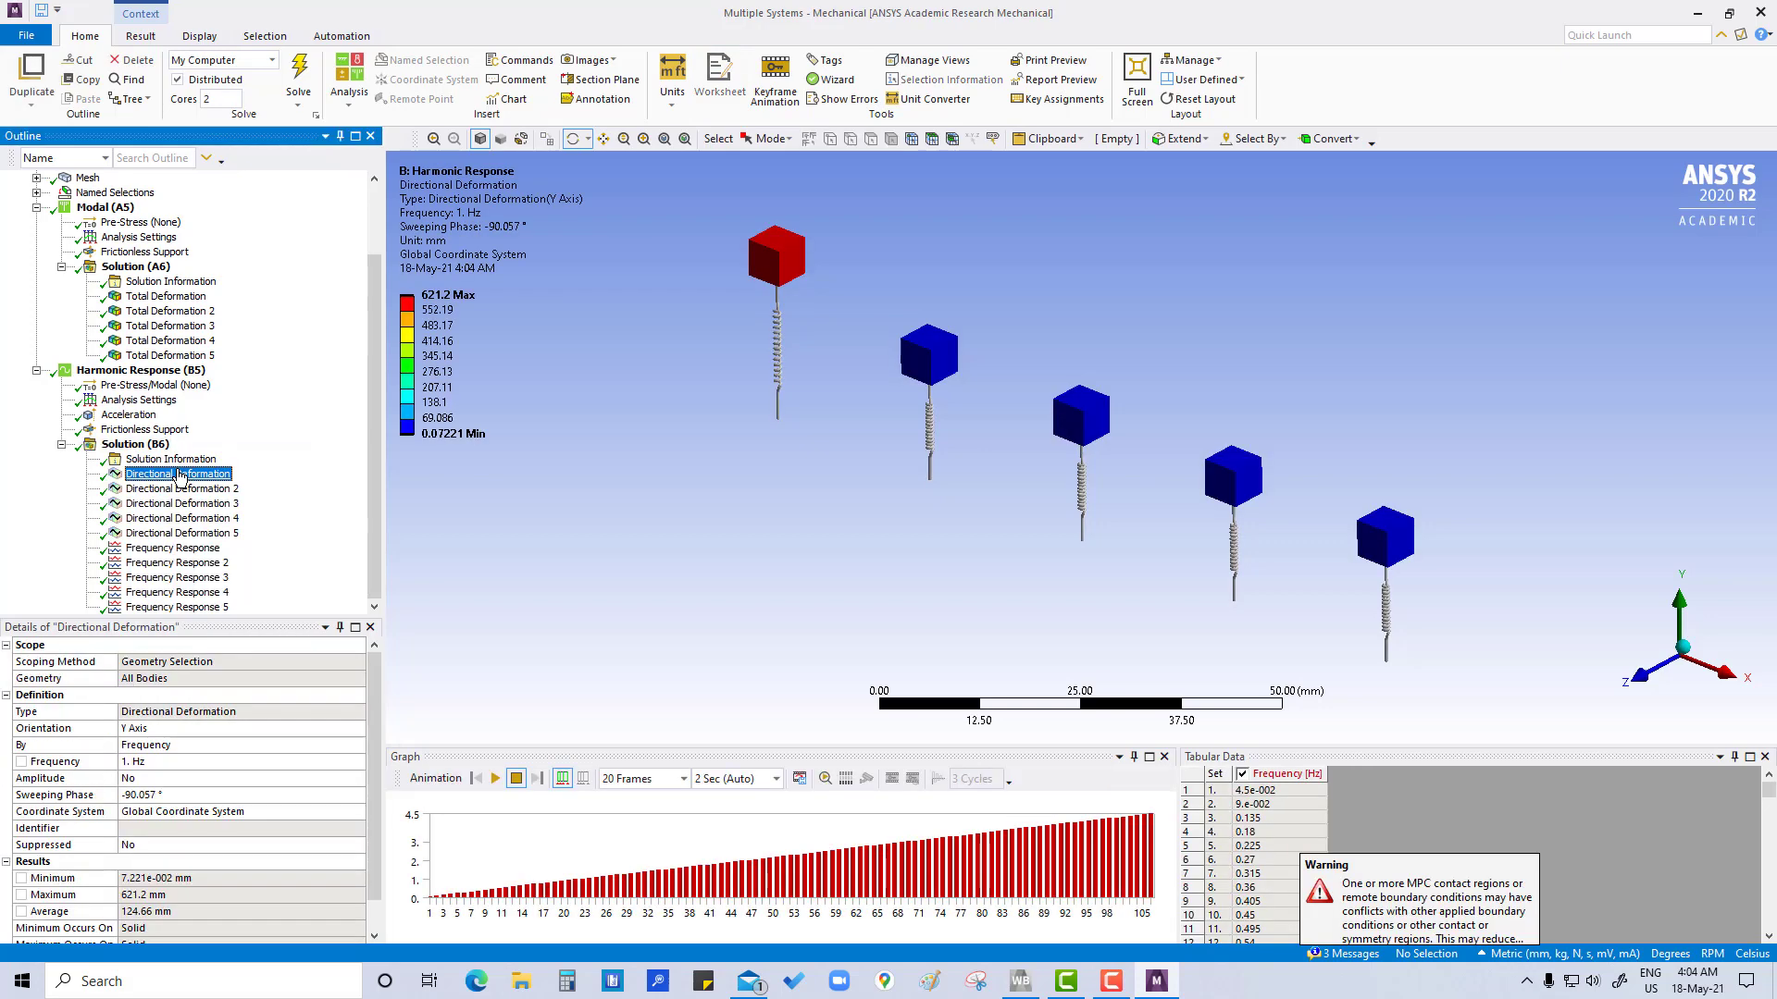
shift+click(184, 535)
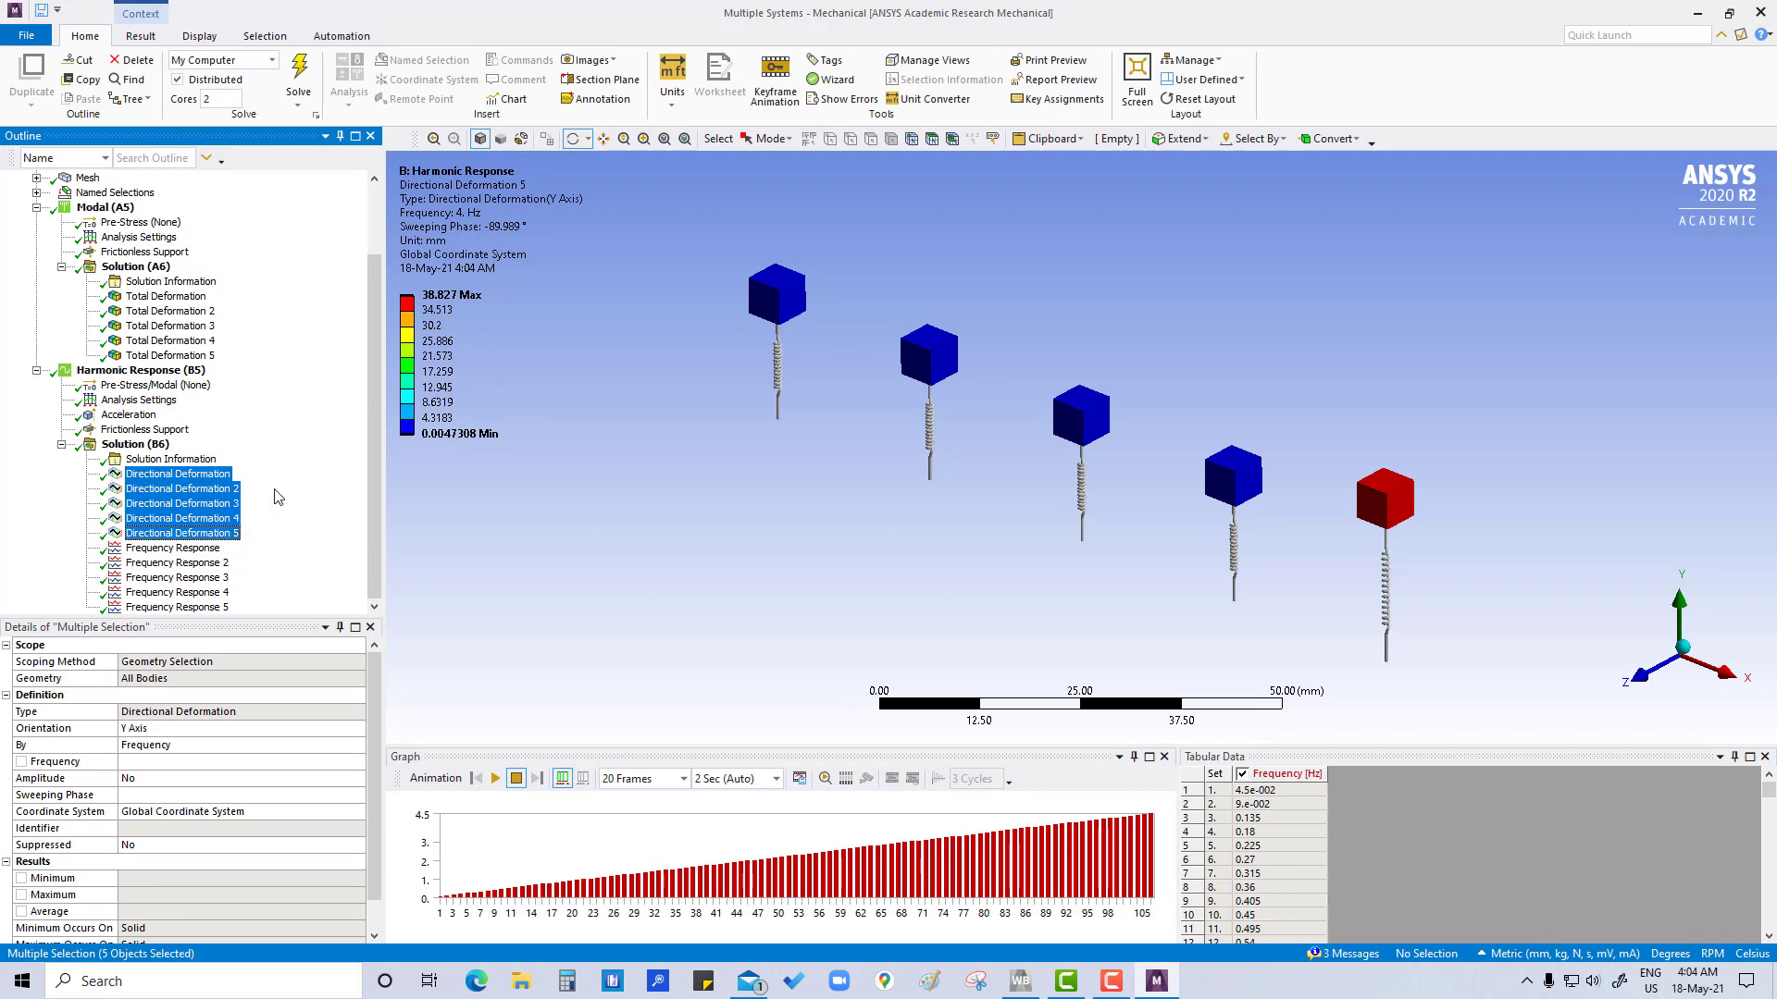
click(179, 473)
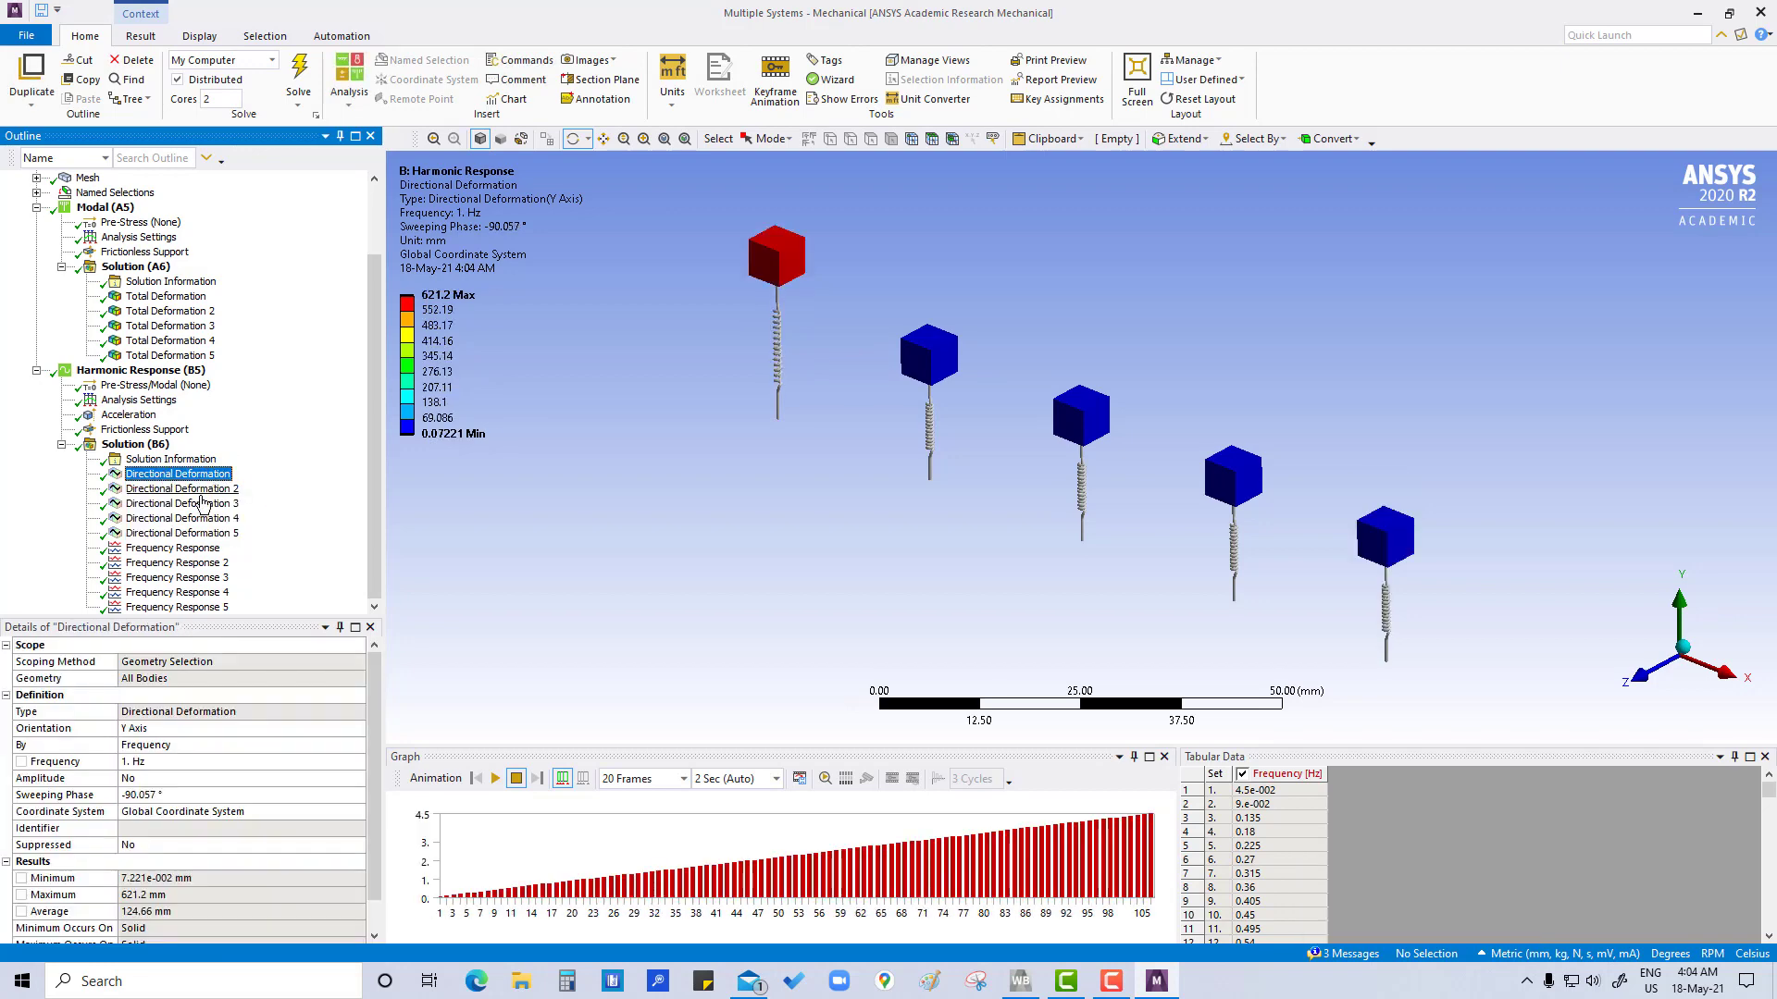
key(Down)
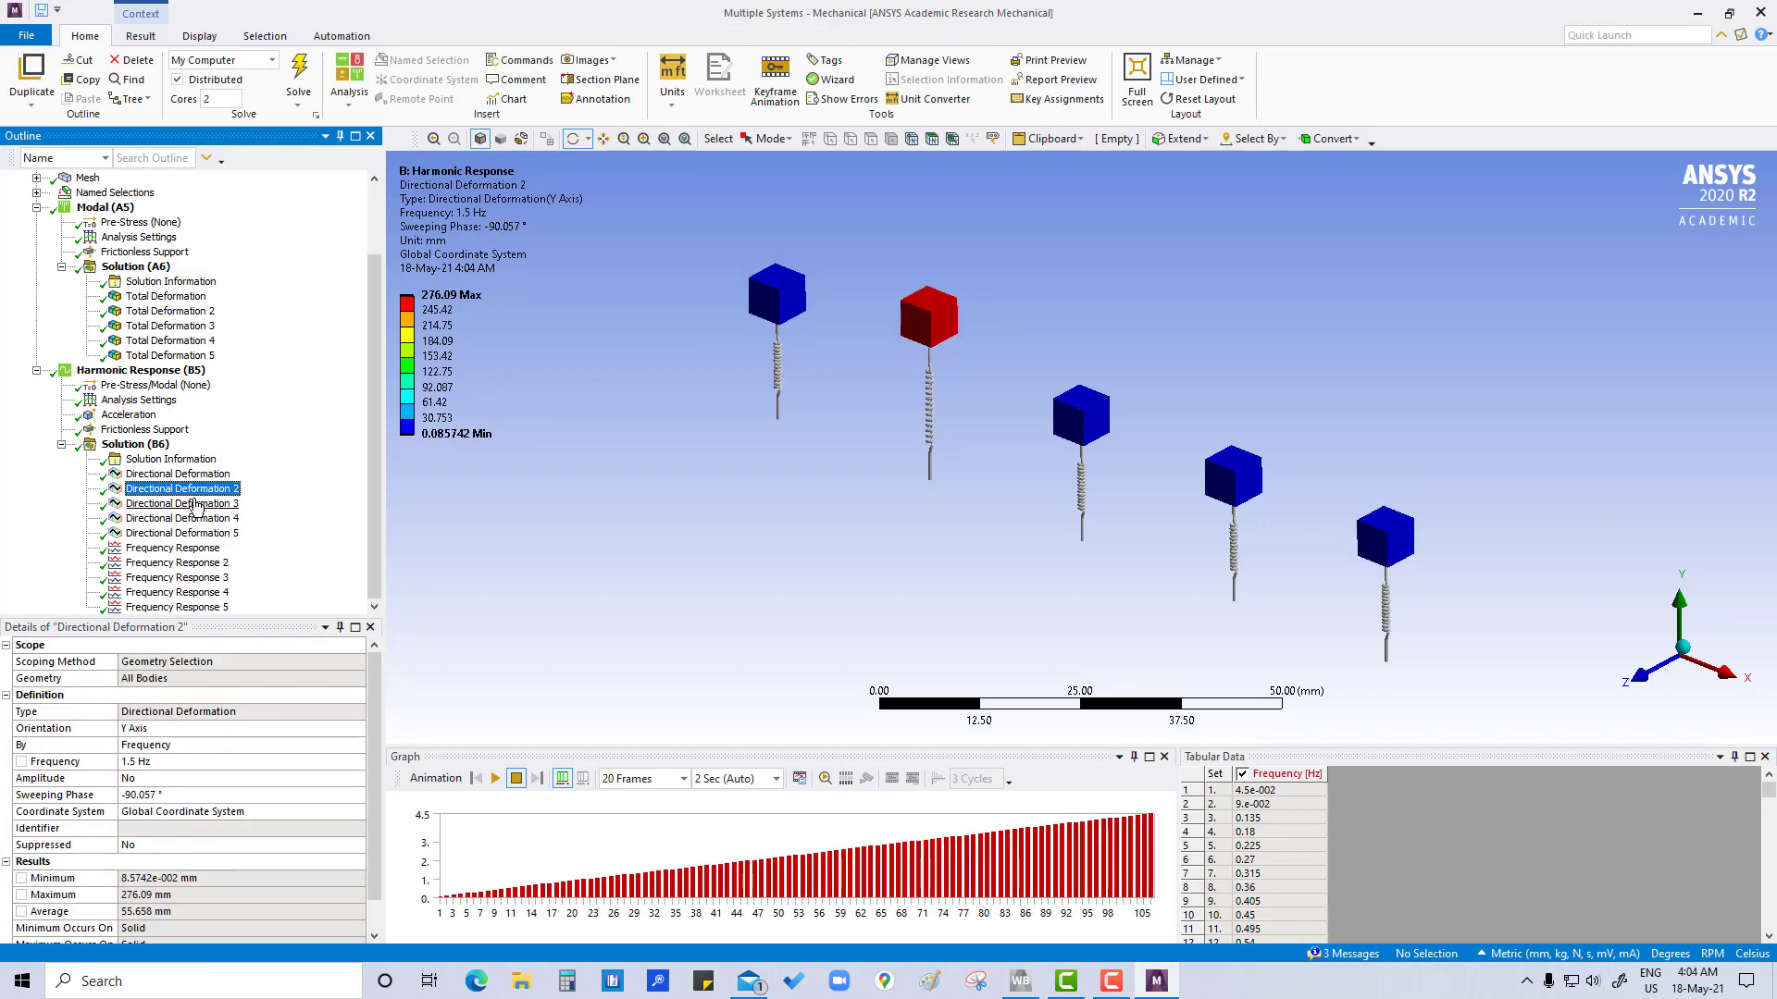
click(196, 505)
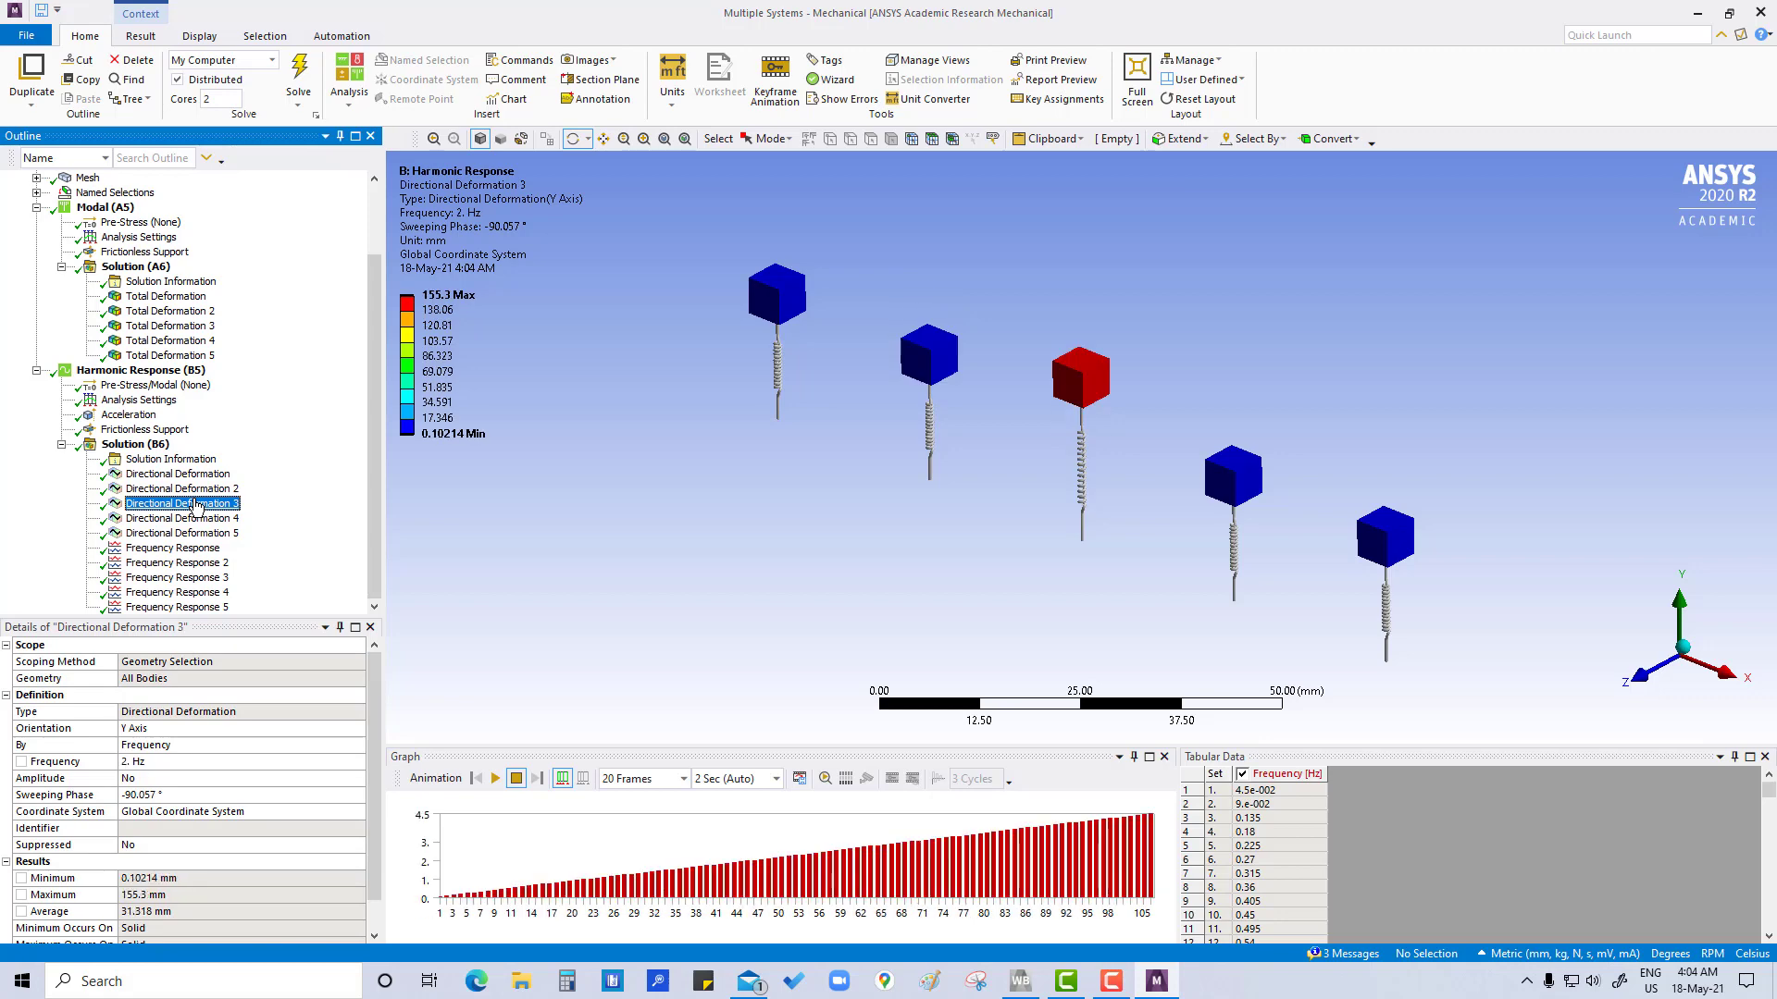
click(197, 521)
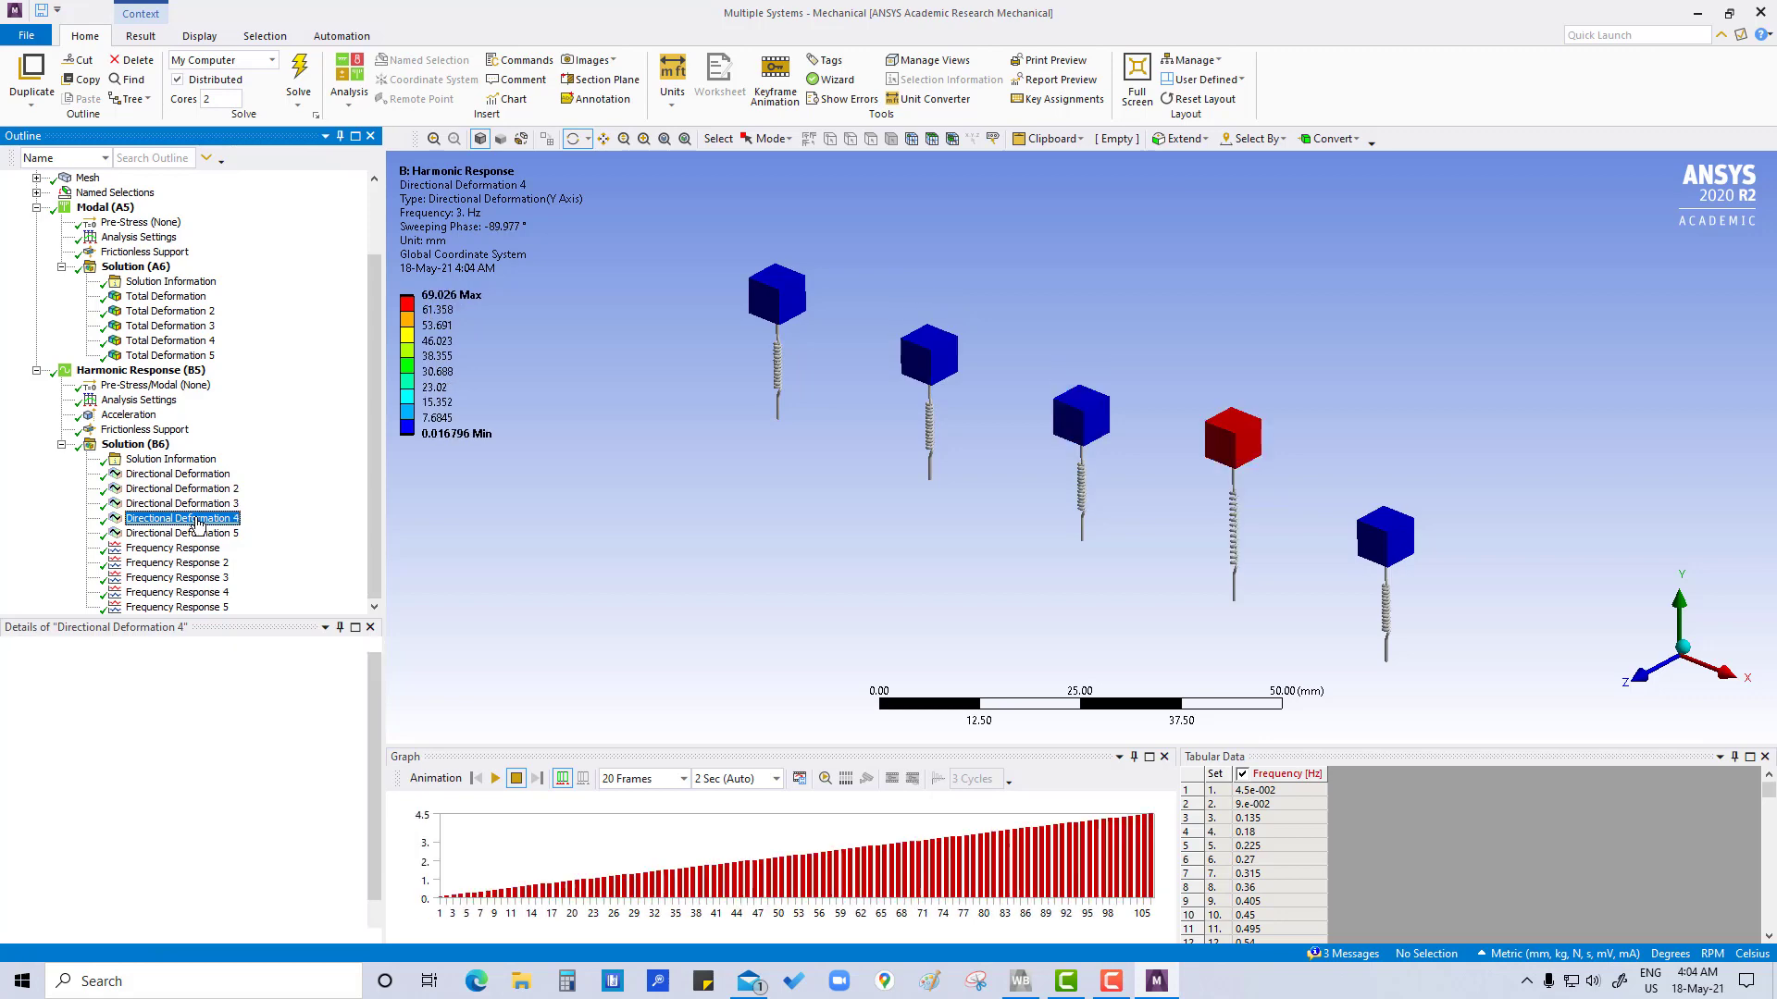
Play the animations of Directional Deformation and Directional Deformation 2 to observe the resonating block in each
click(197, 473)
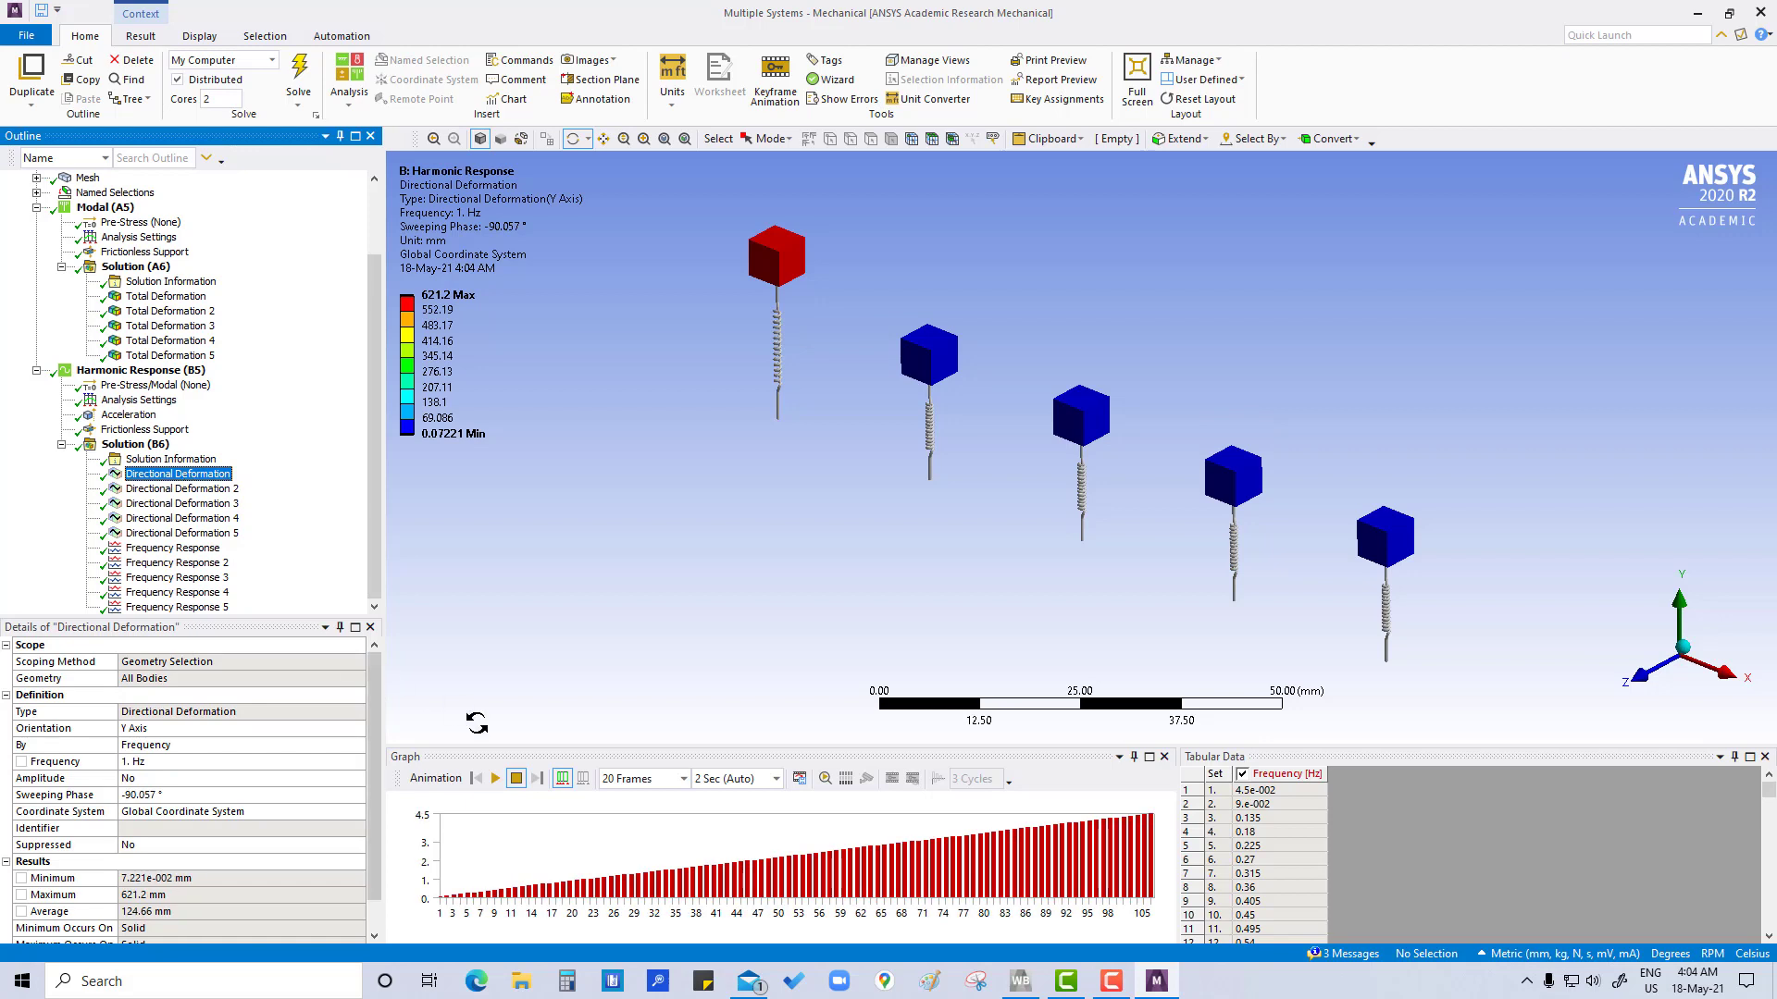
click(493, 782)
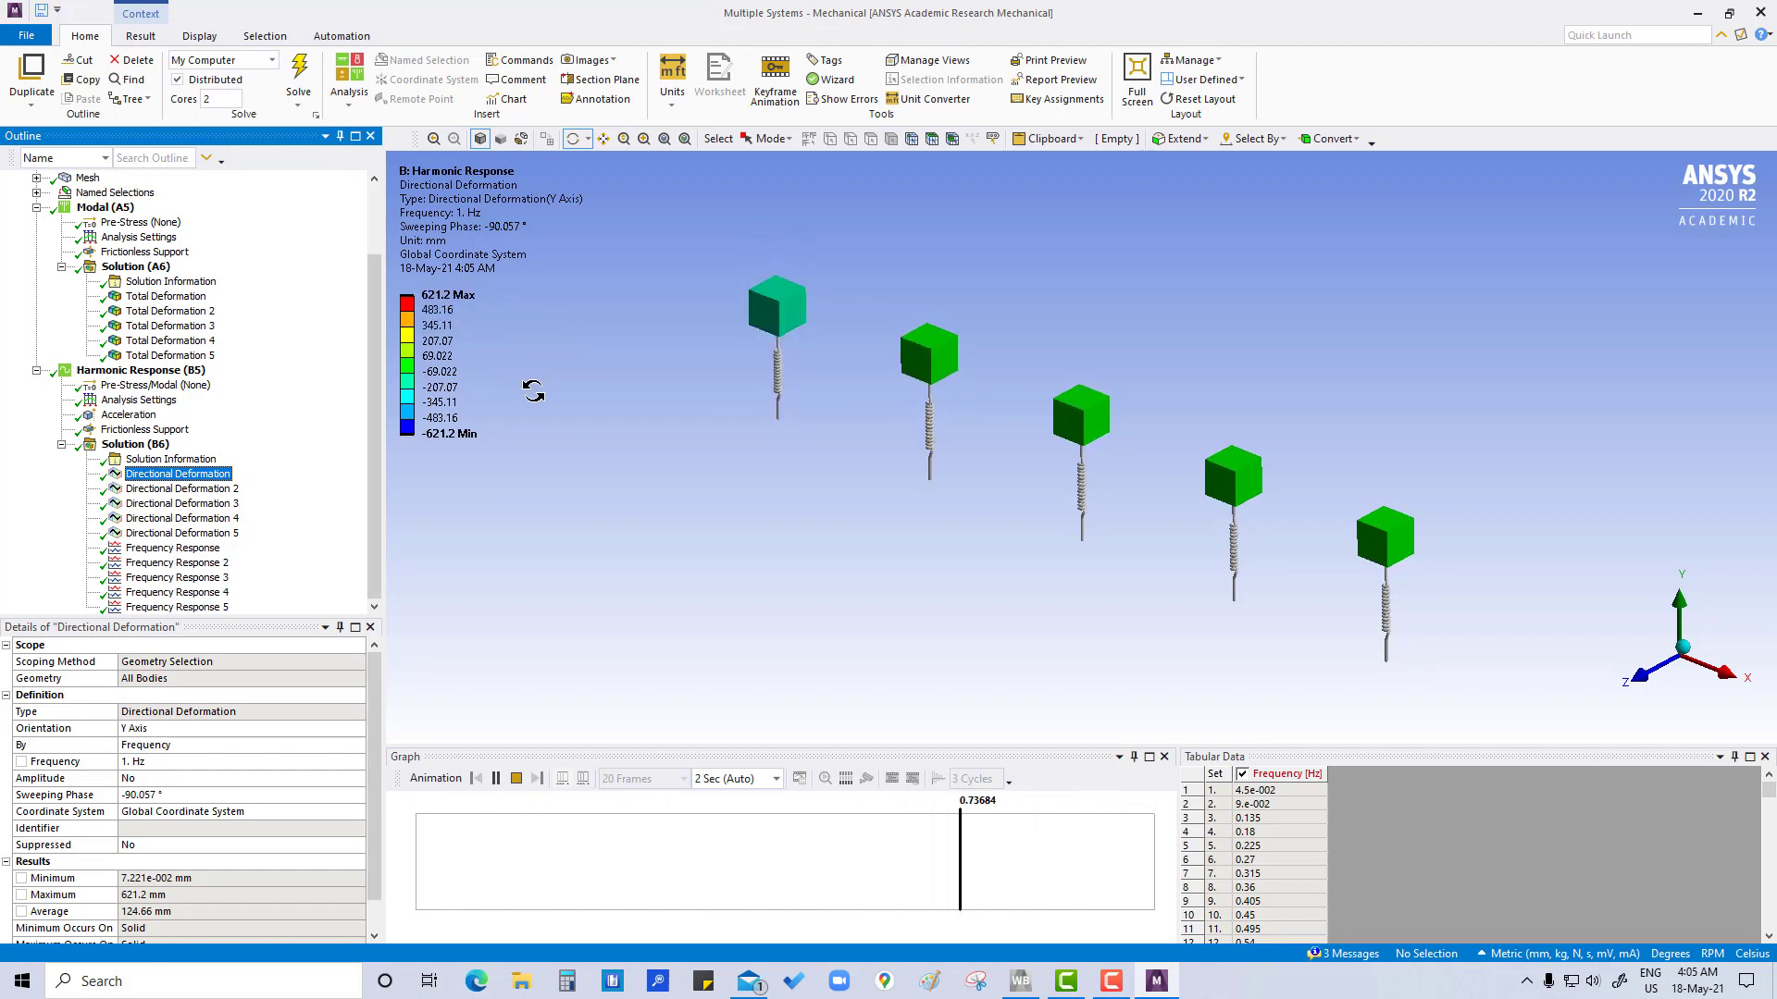
click(201, 490)
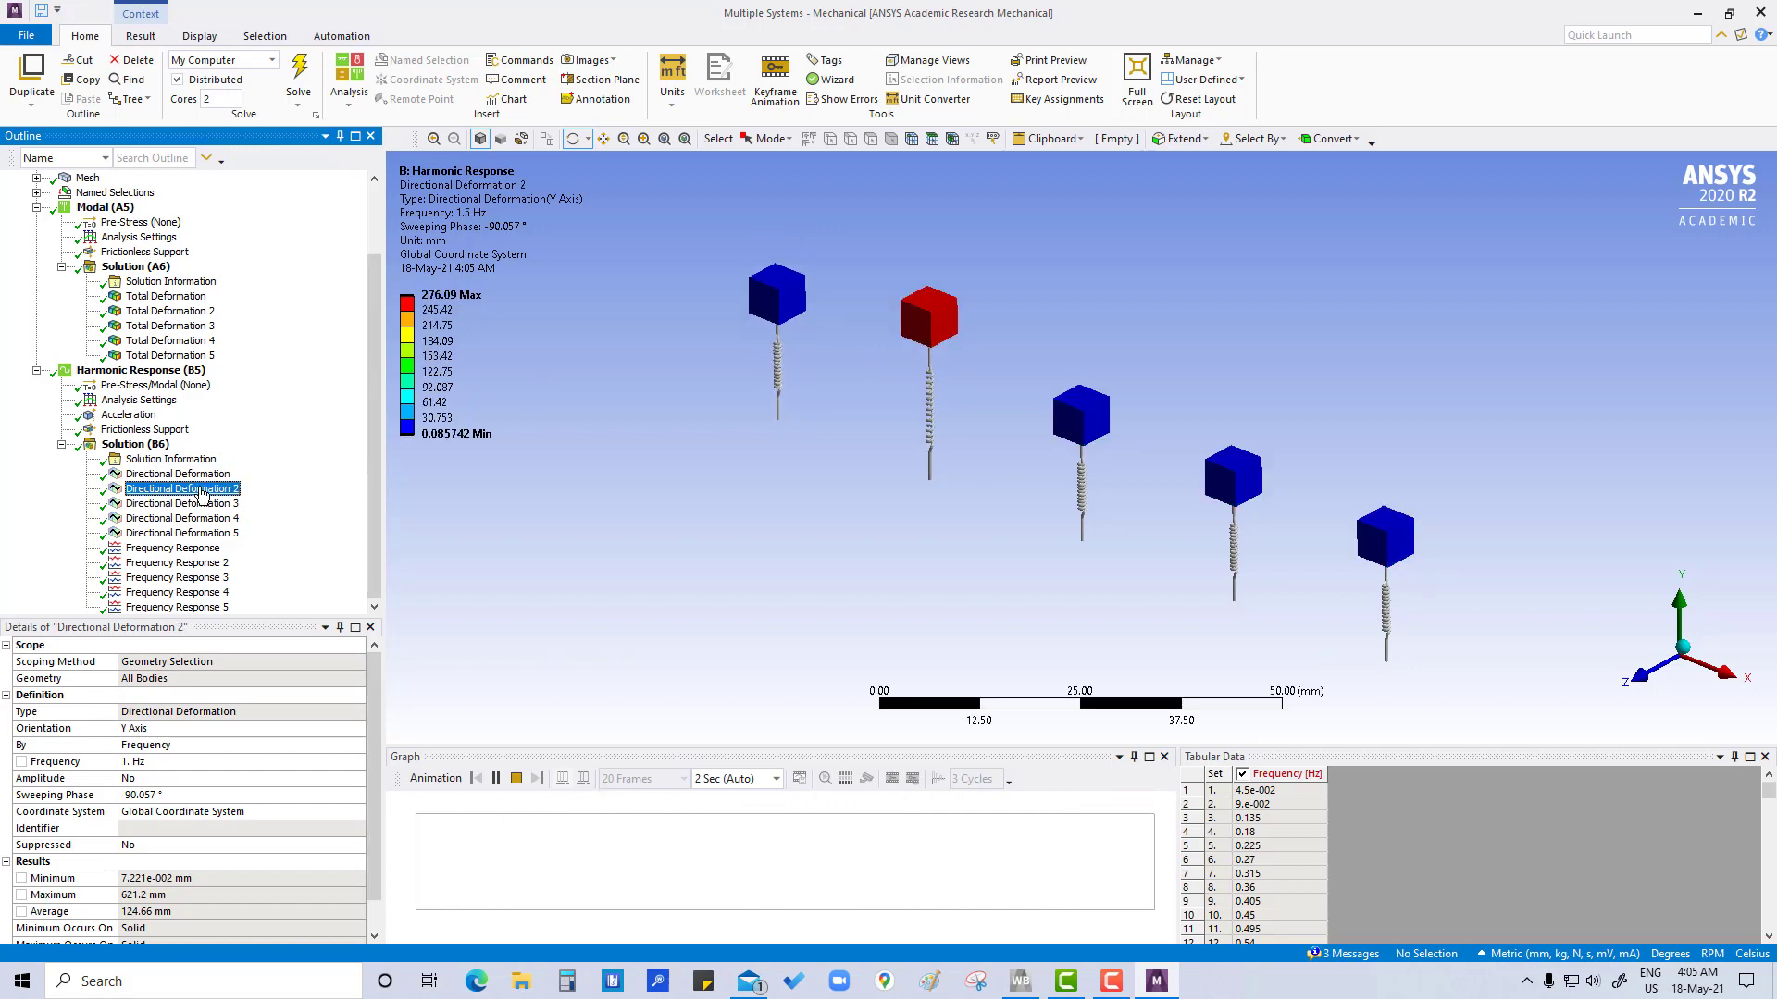
click(498, 778)
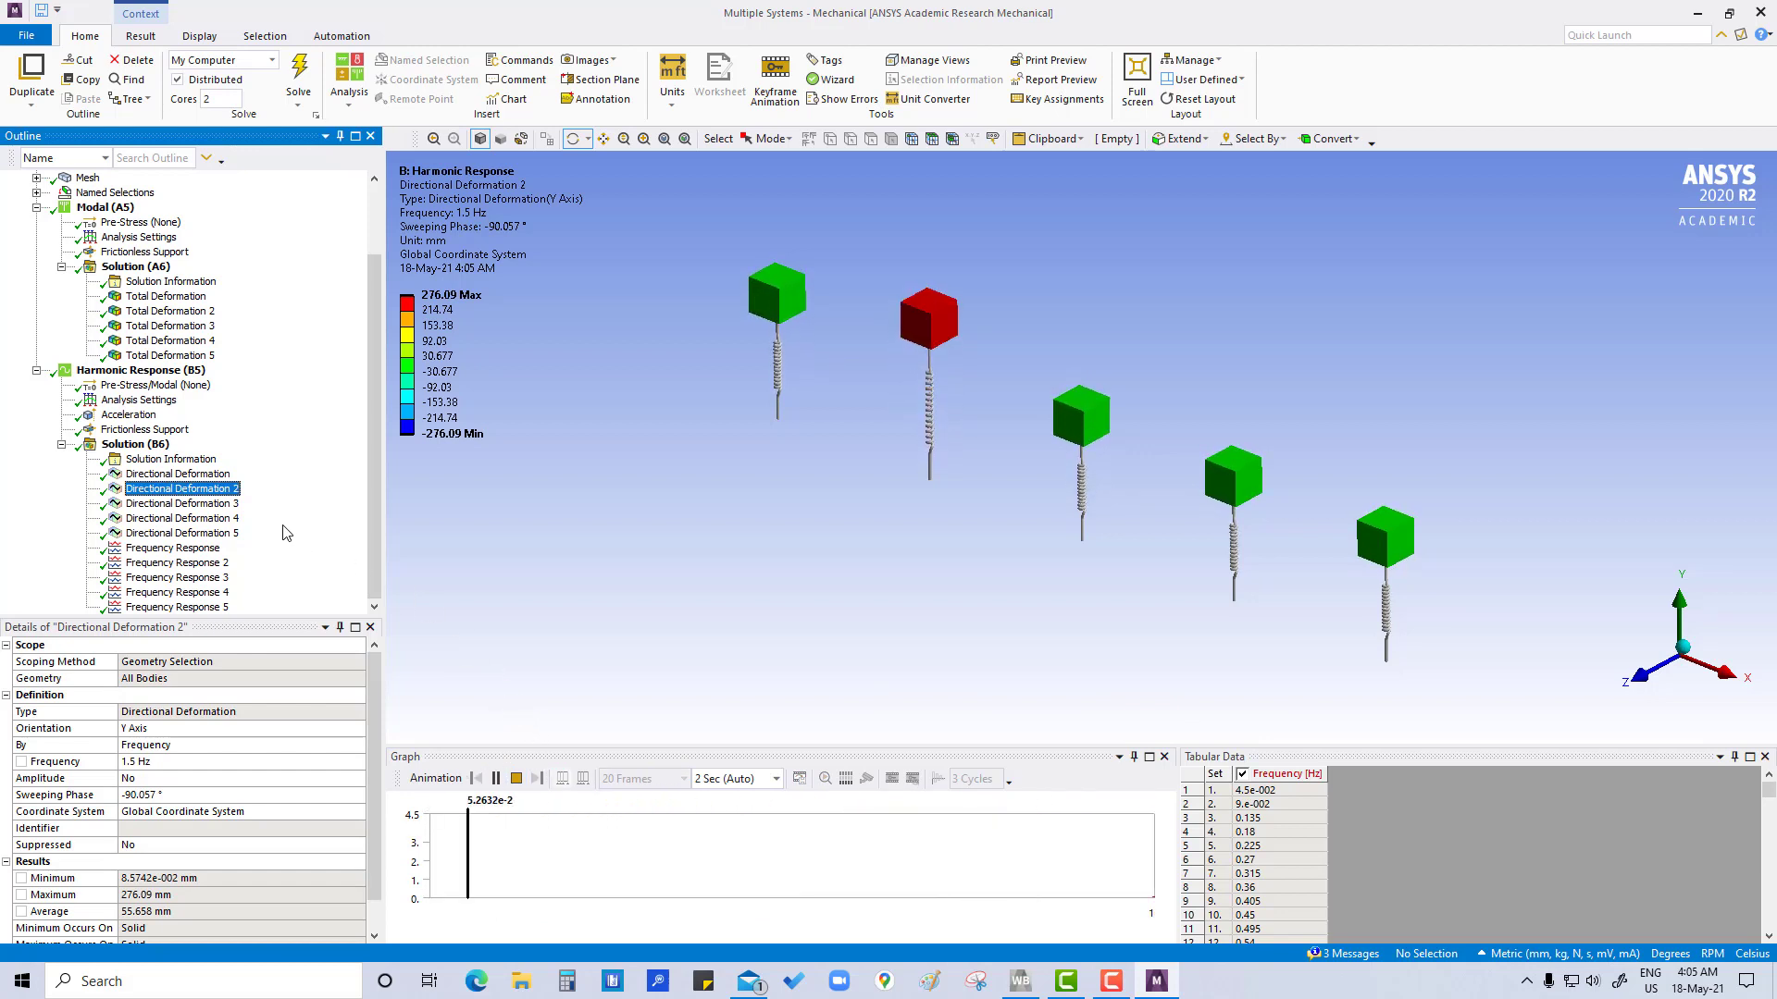
click(192, 477)
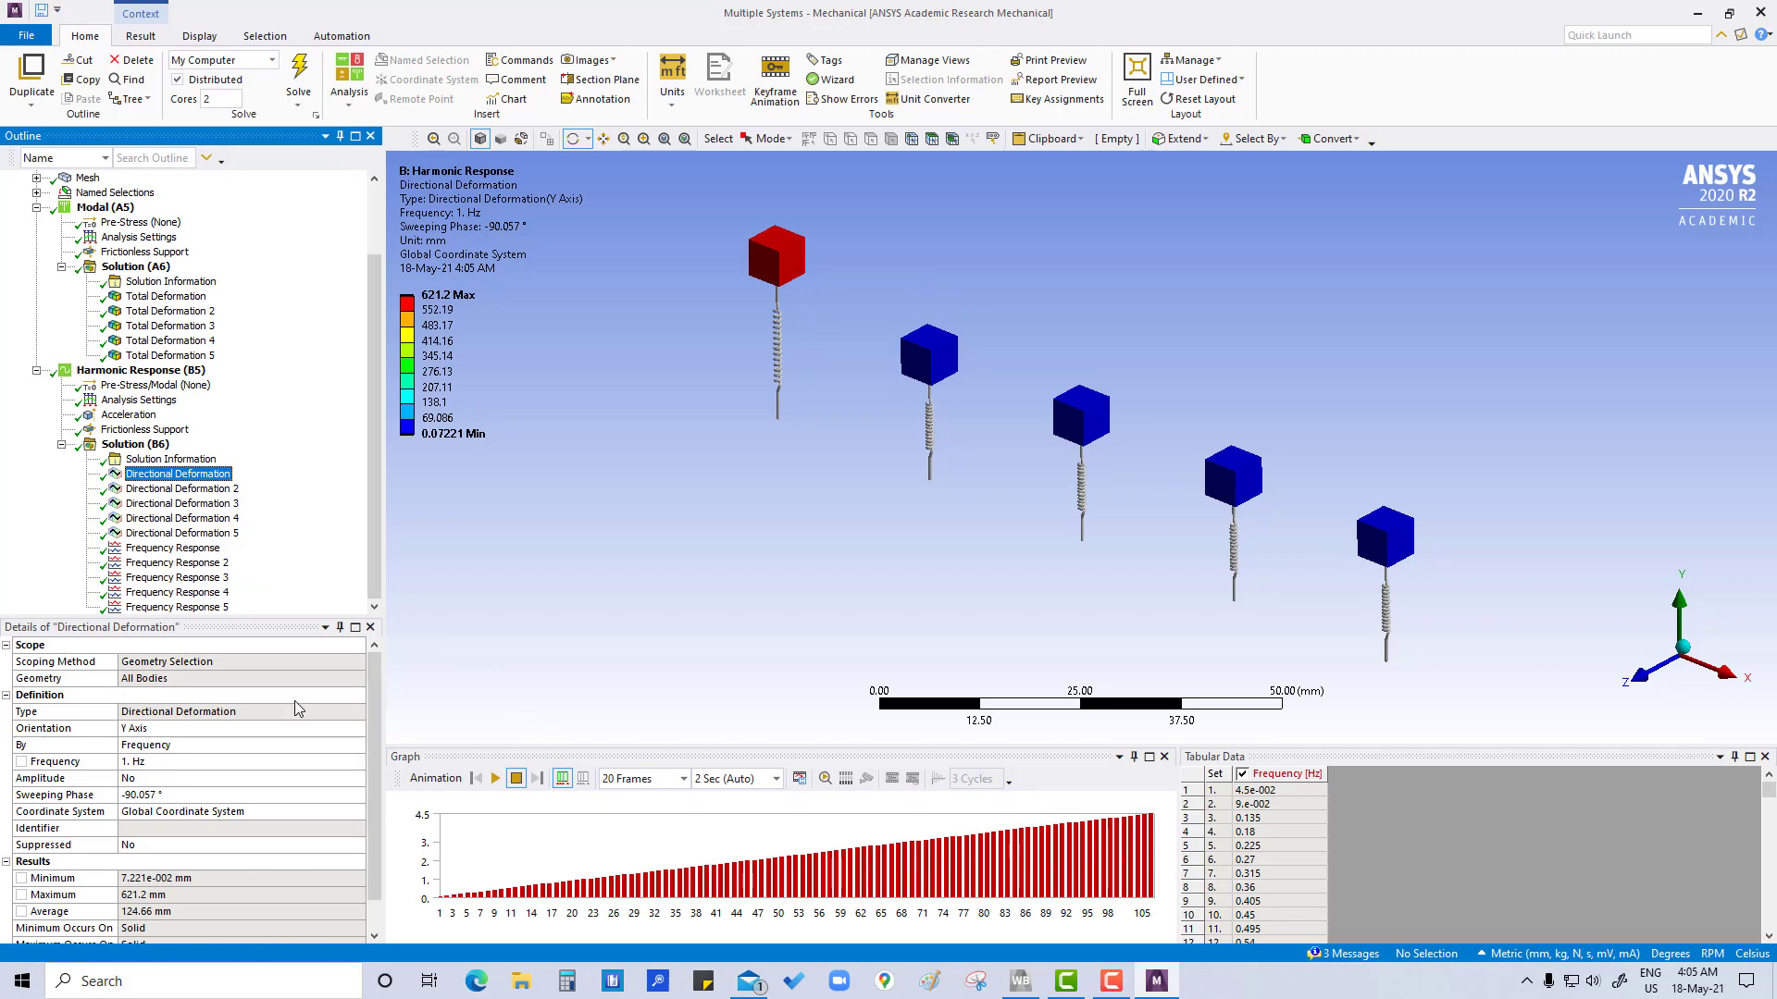
Expand the connections and inspect the longitudinal stiffness and damping of the first three ground-to-solid springs
scroll(309, 752, down, 1)
scroll(311, 751, up, 1)
scroll(102, 277, up, 2)
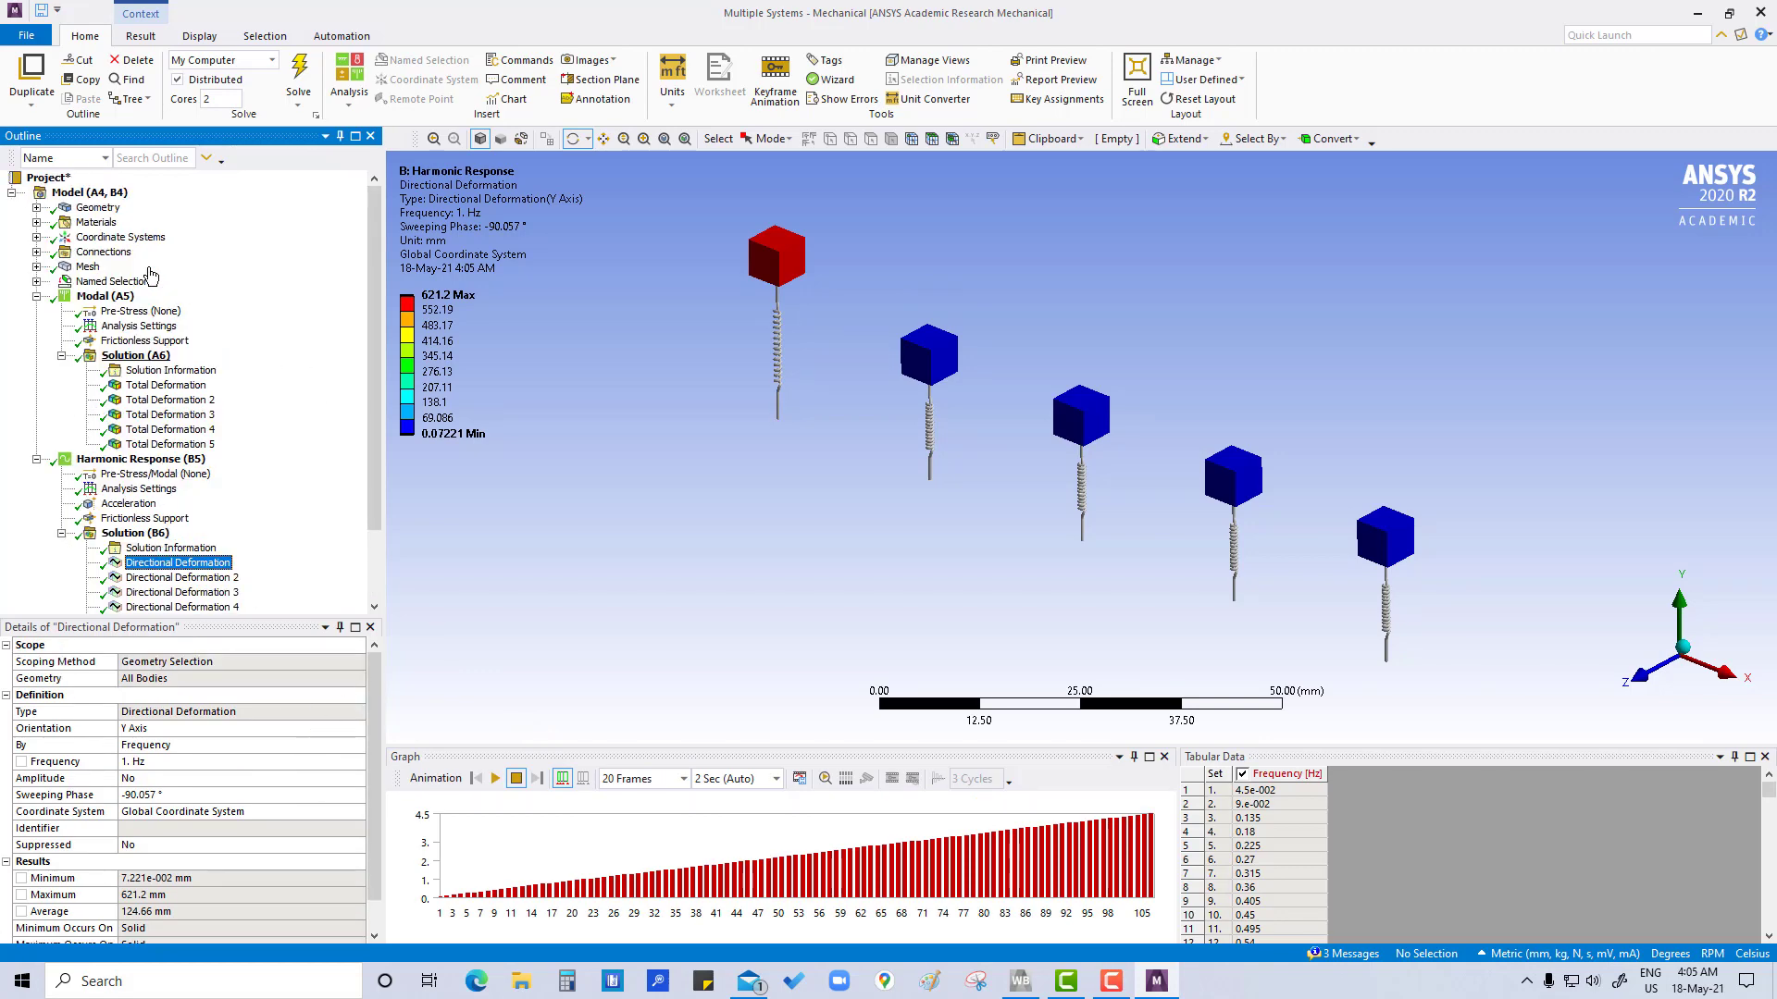
click(36, 251)
click(162, 269)
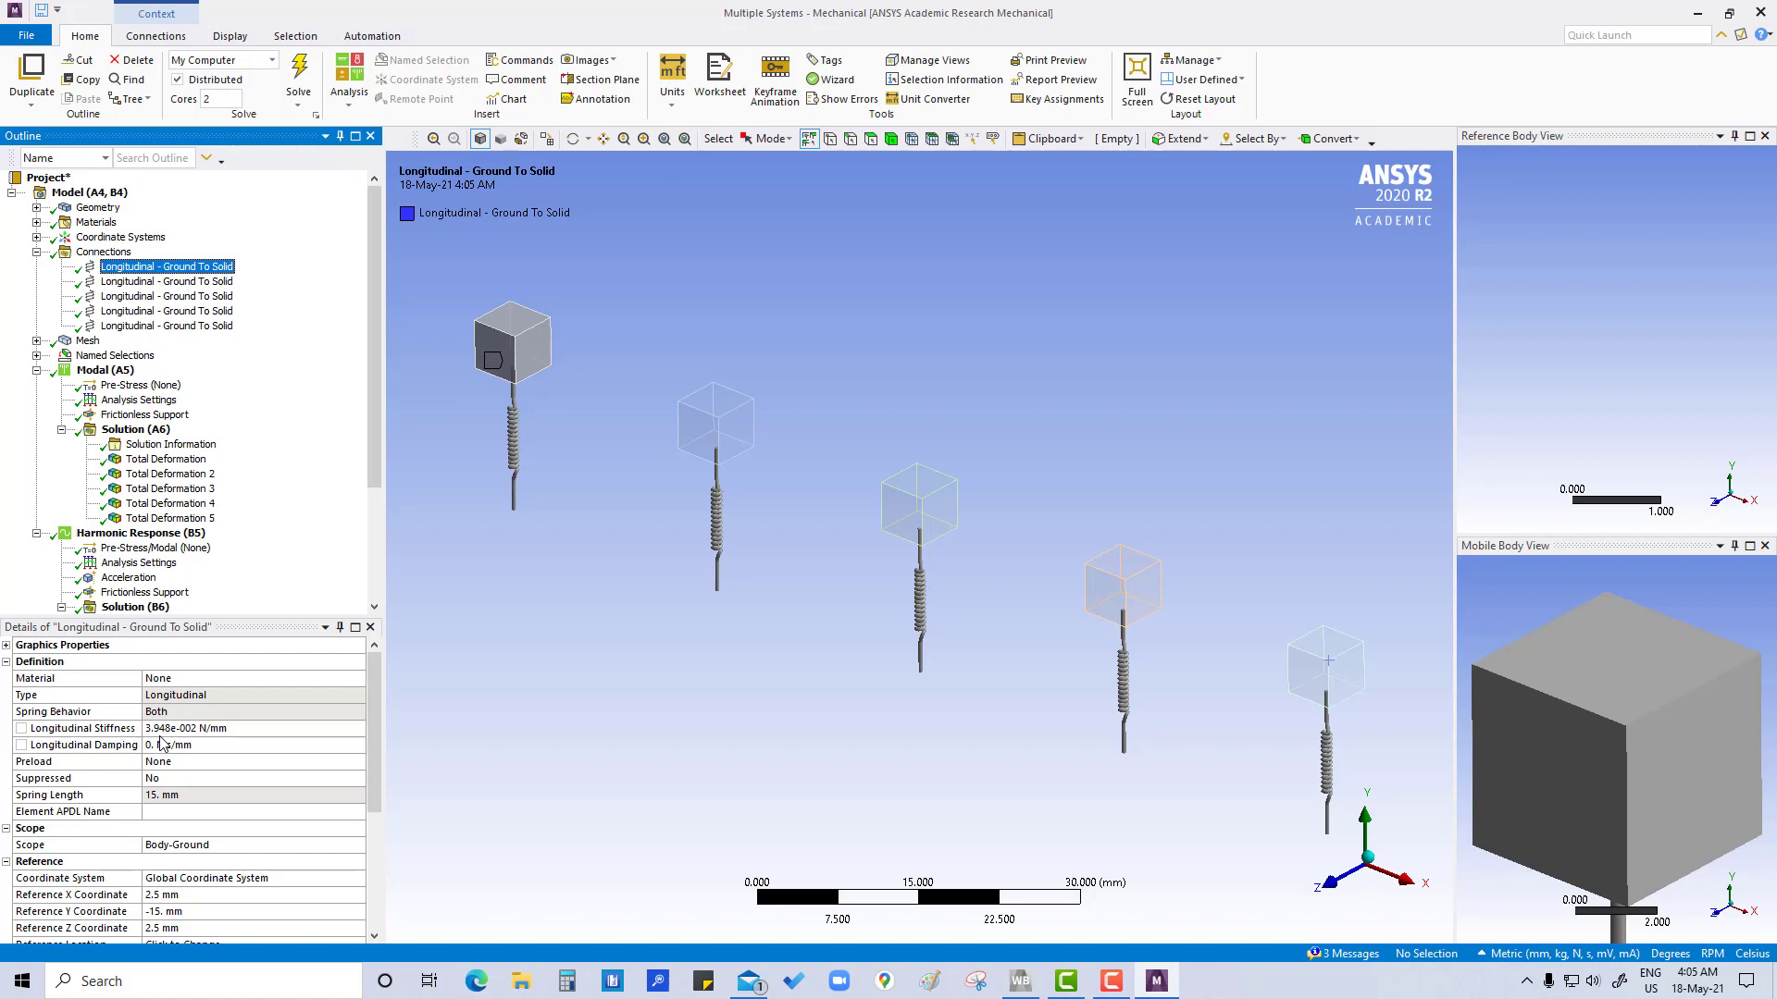
click(200, 284)
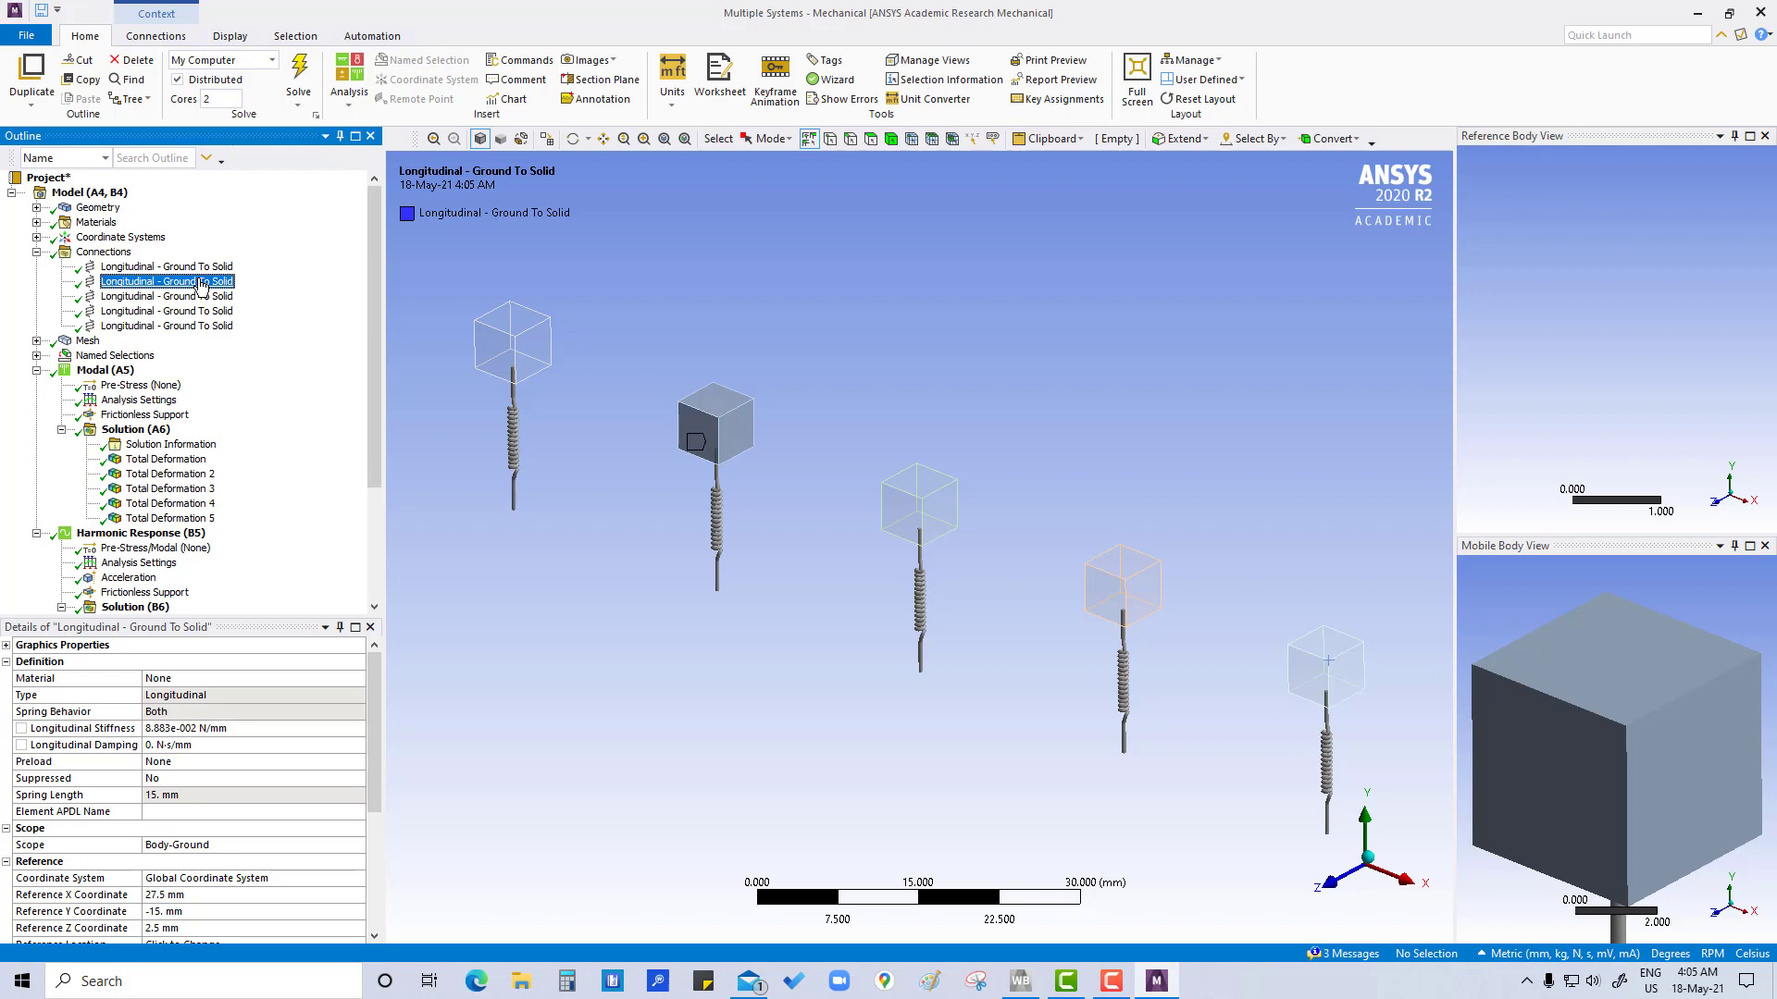
click(200, 296)
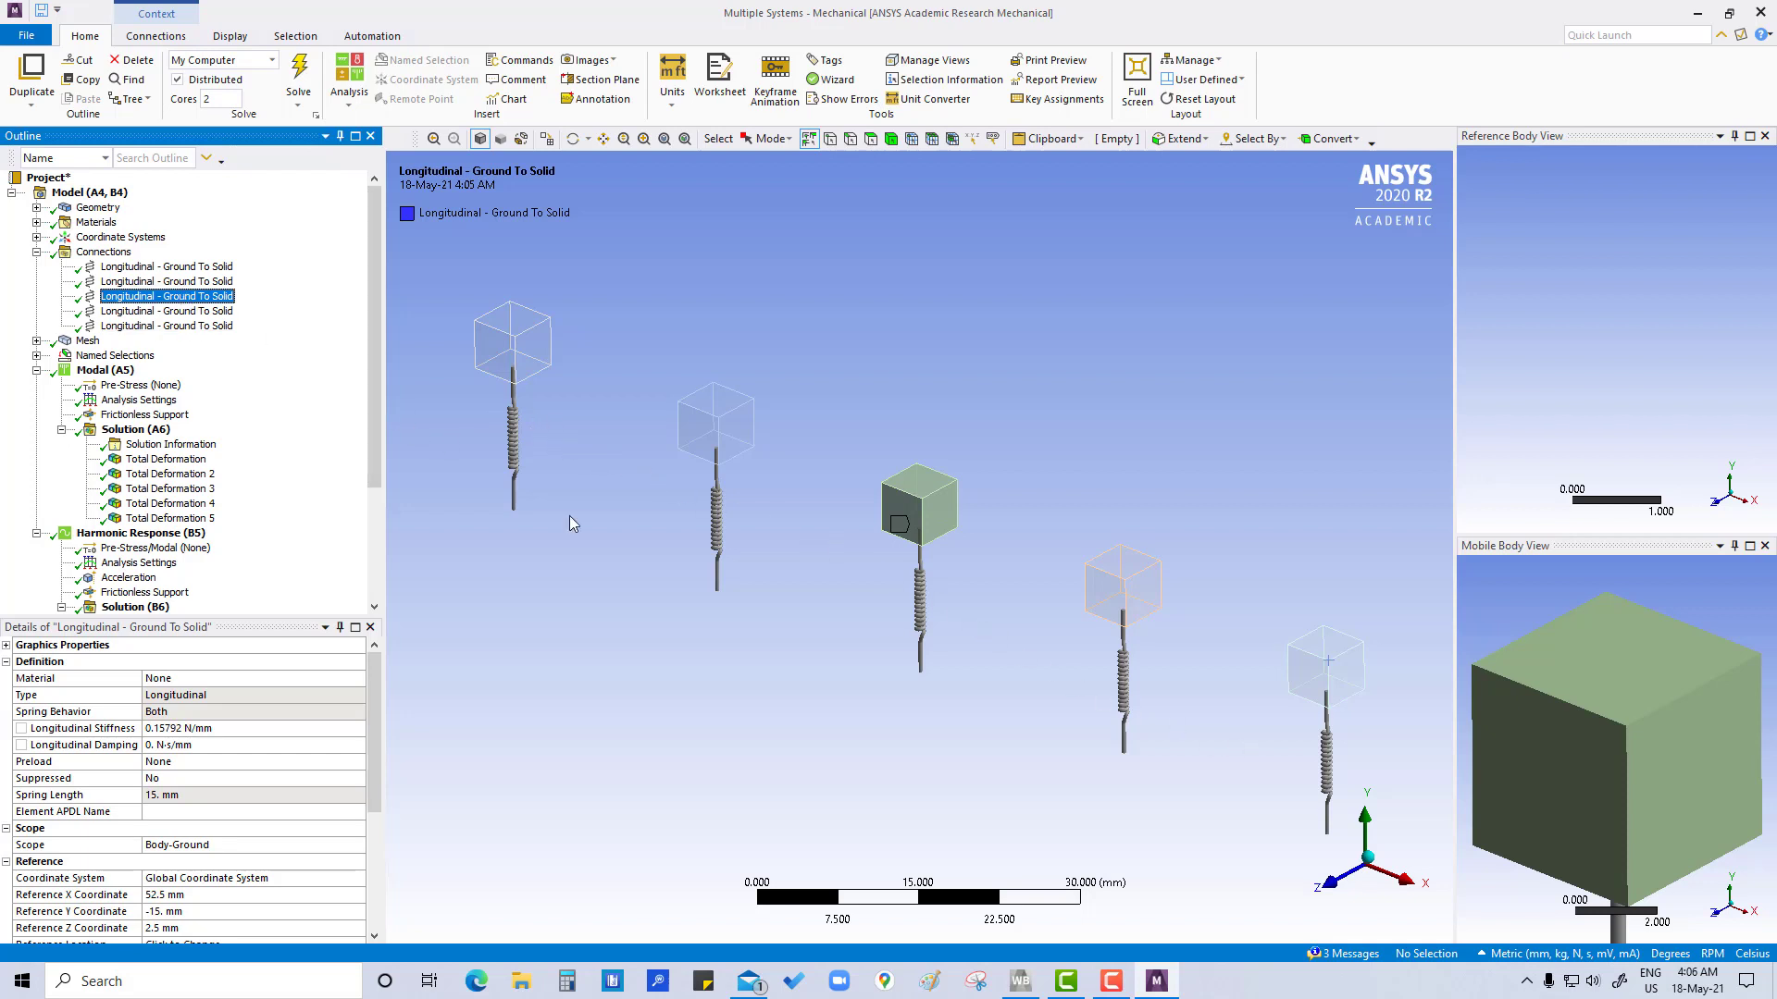
Replay the harmonic directional deformation animations for the first block and the second block
scroll(134, 463, down, 4)
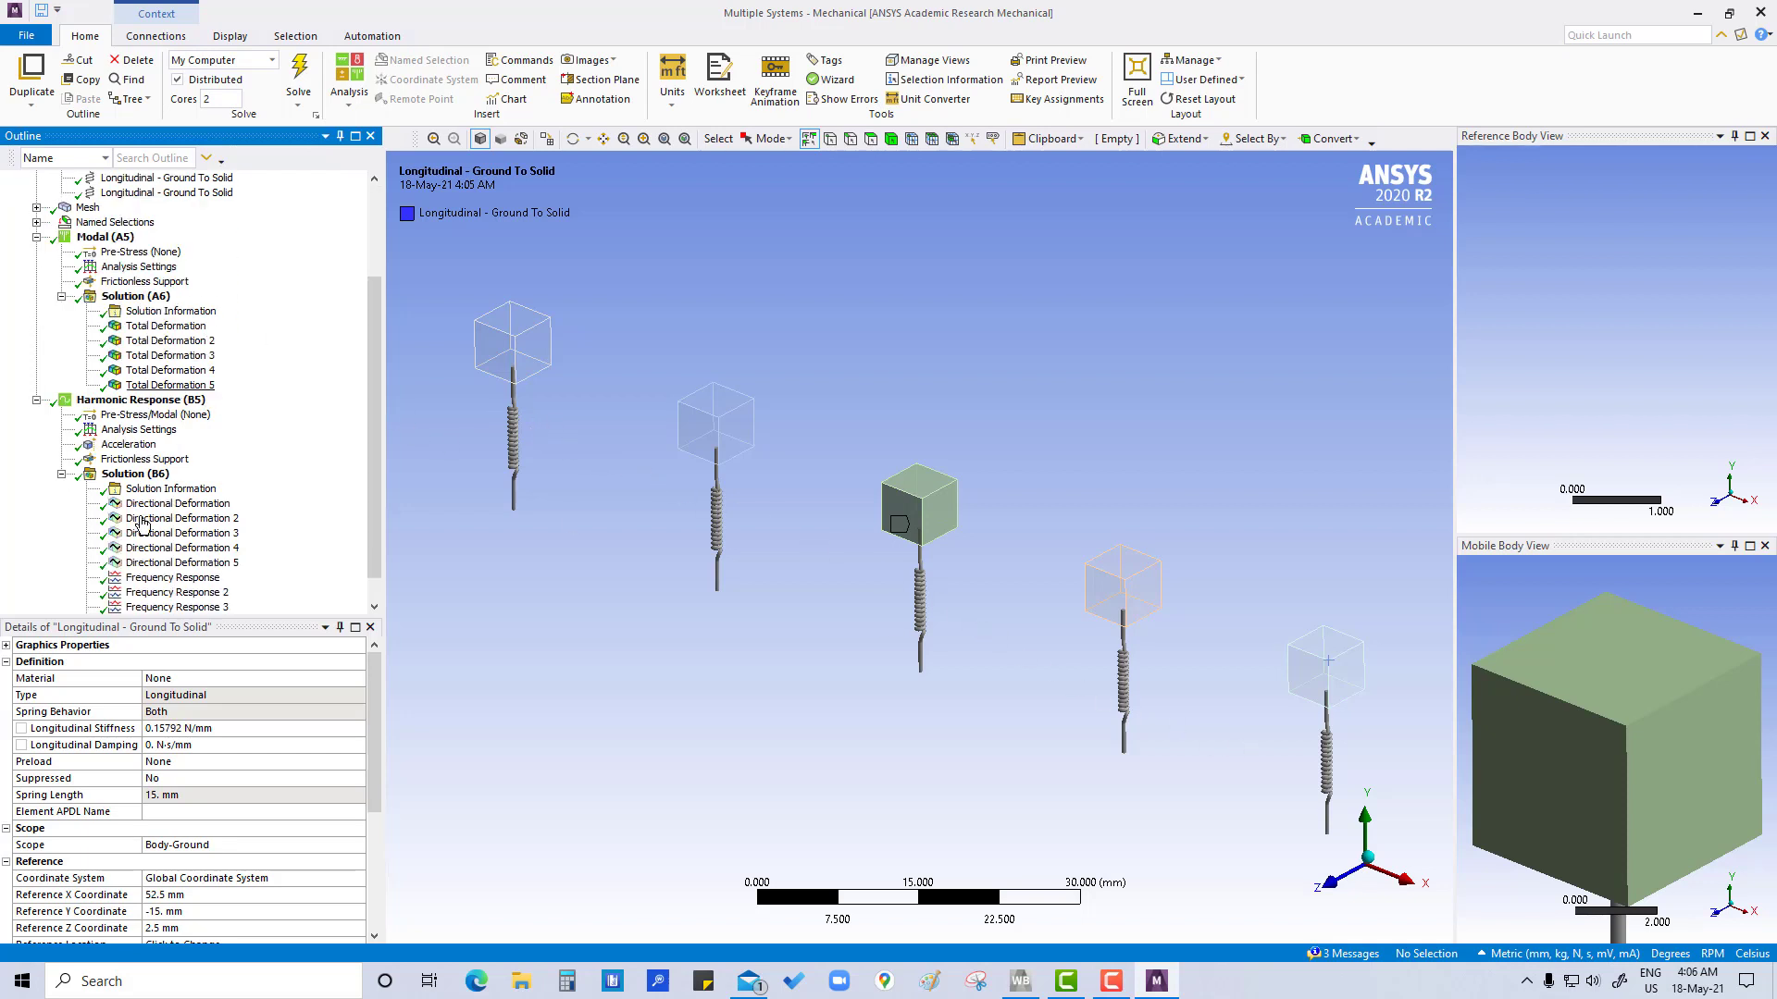
click(166, 475)
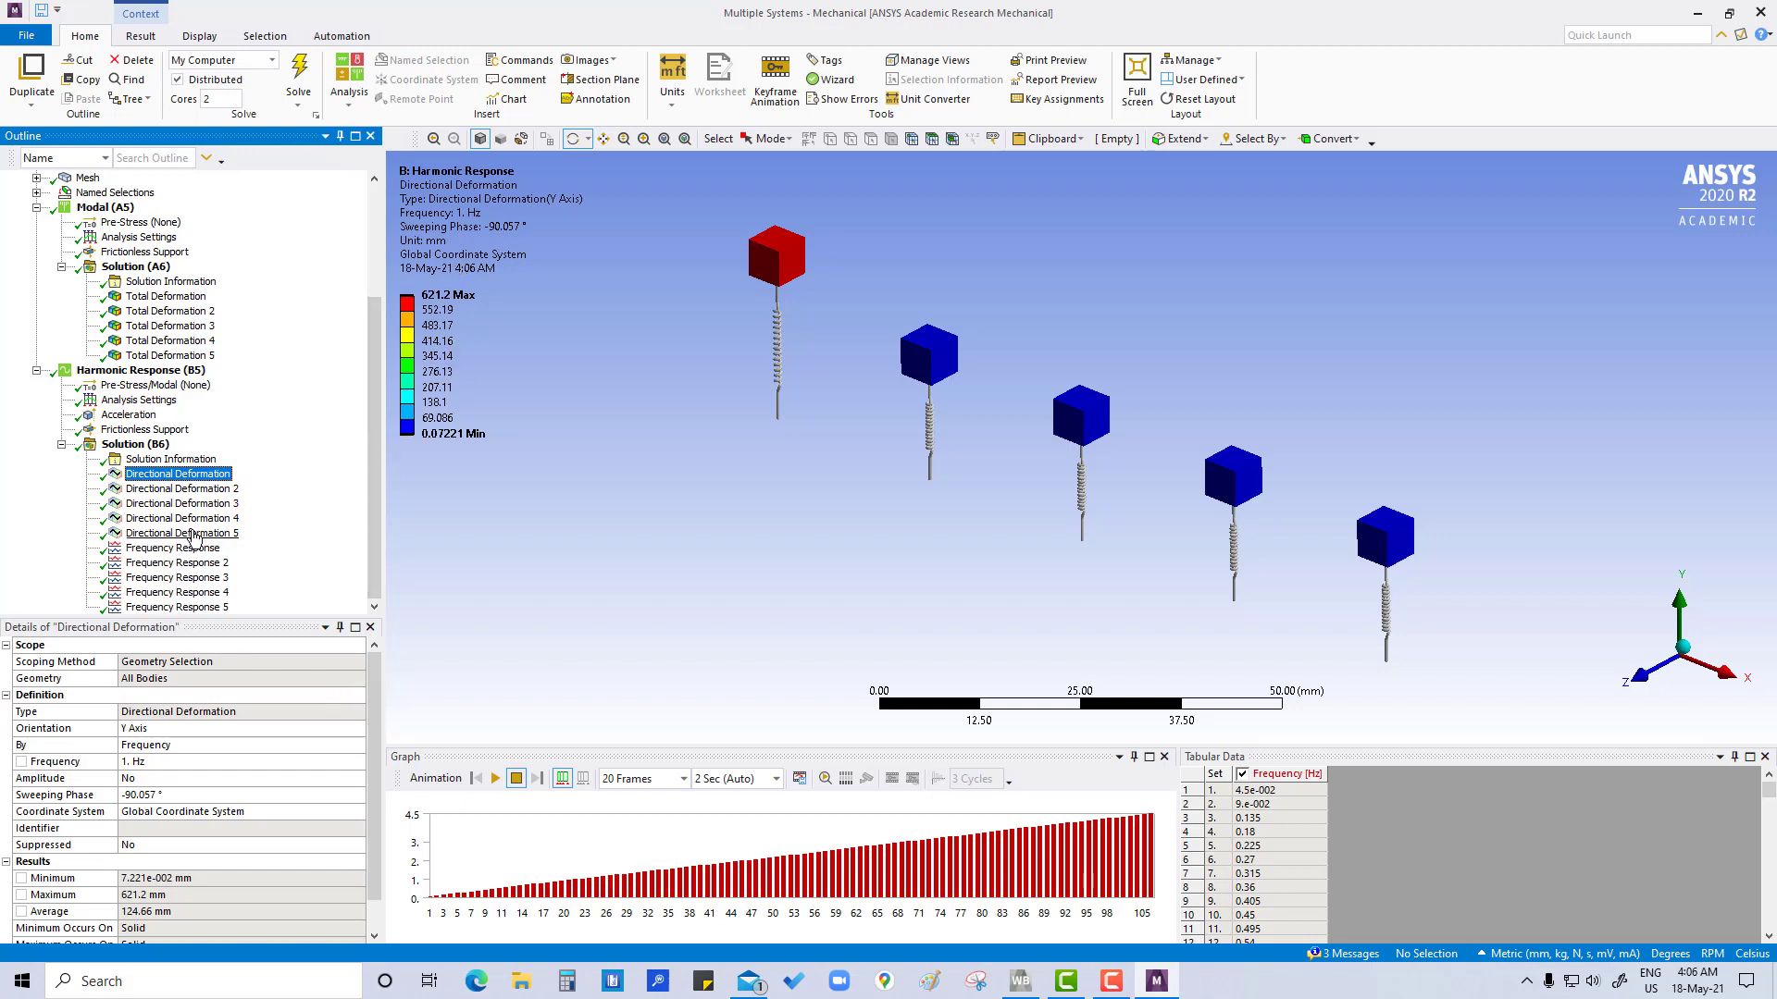
click(495, 780)
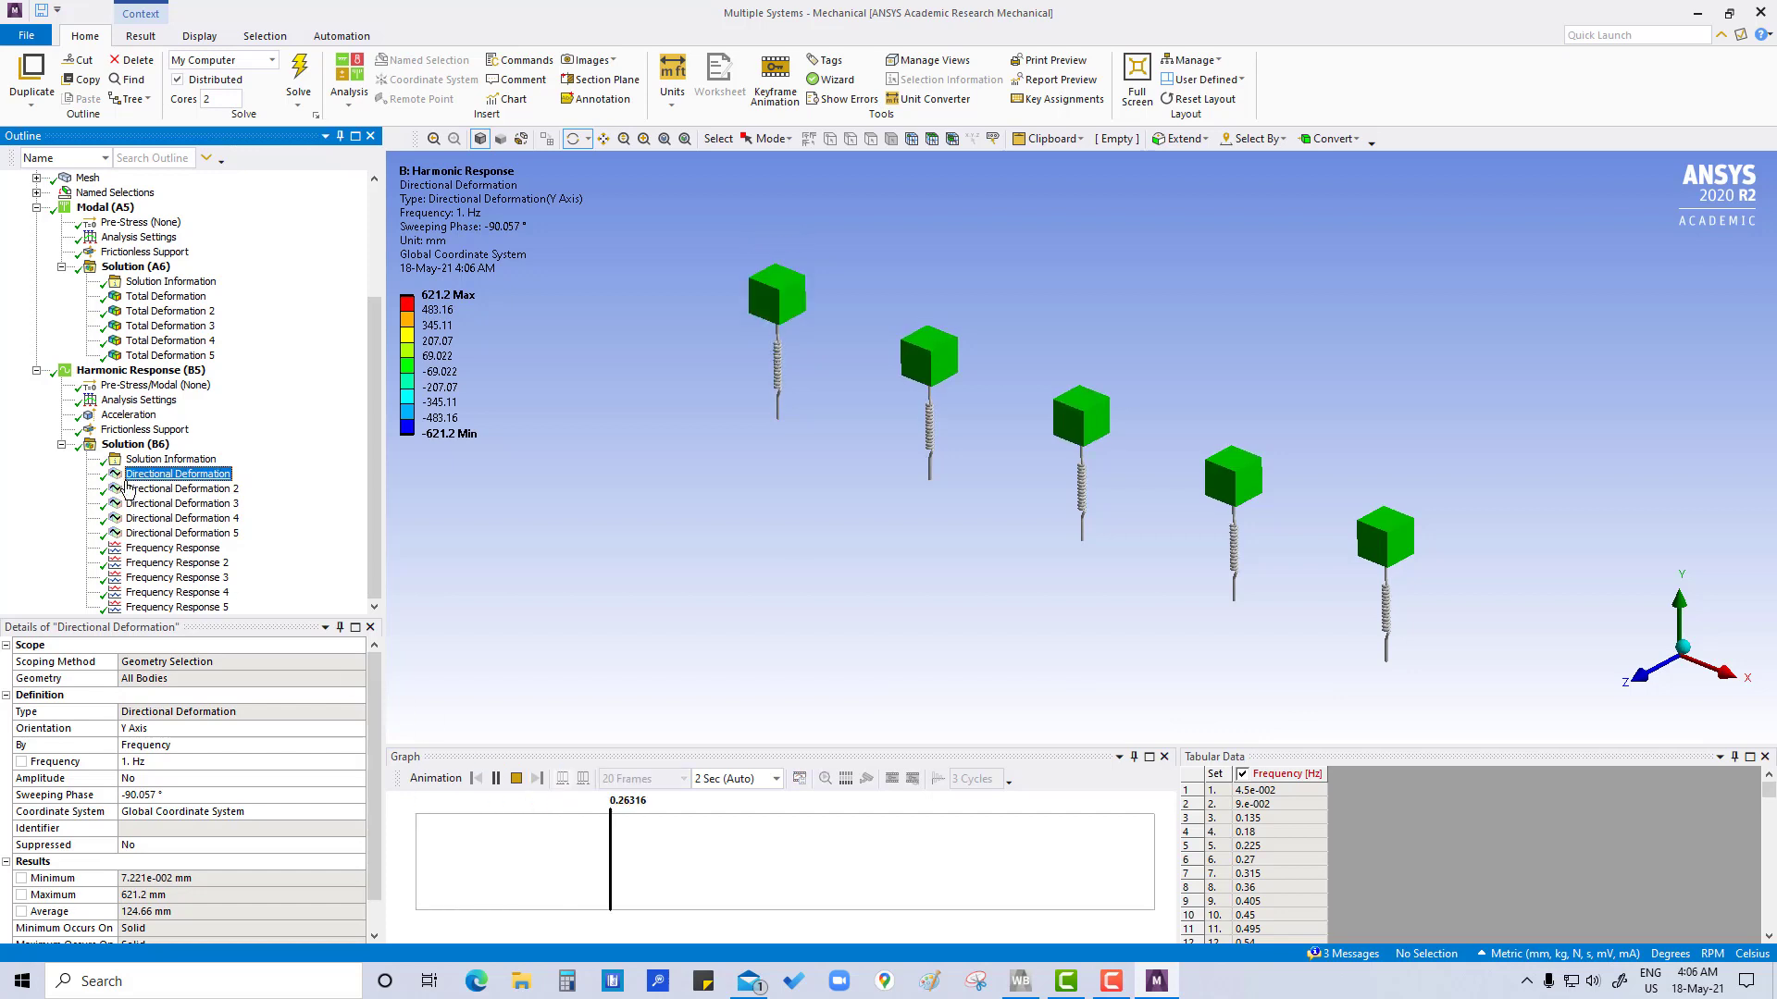
click(183, 488)
click(495, 780)
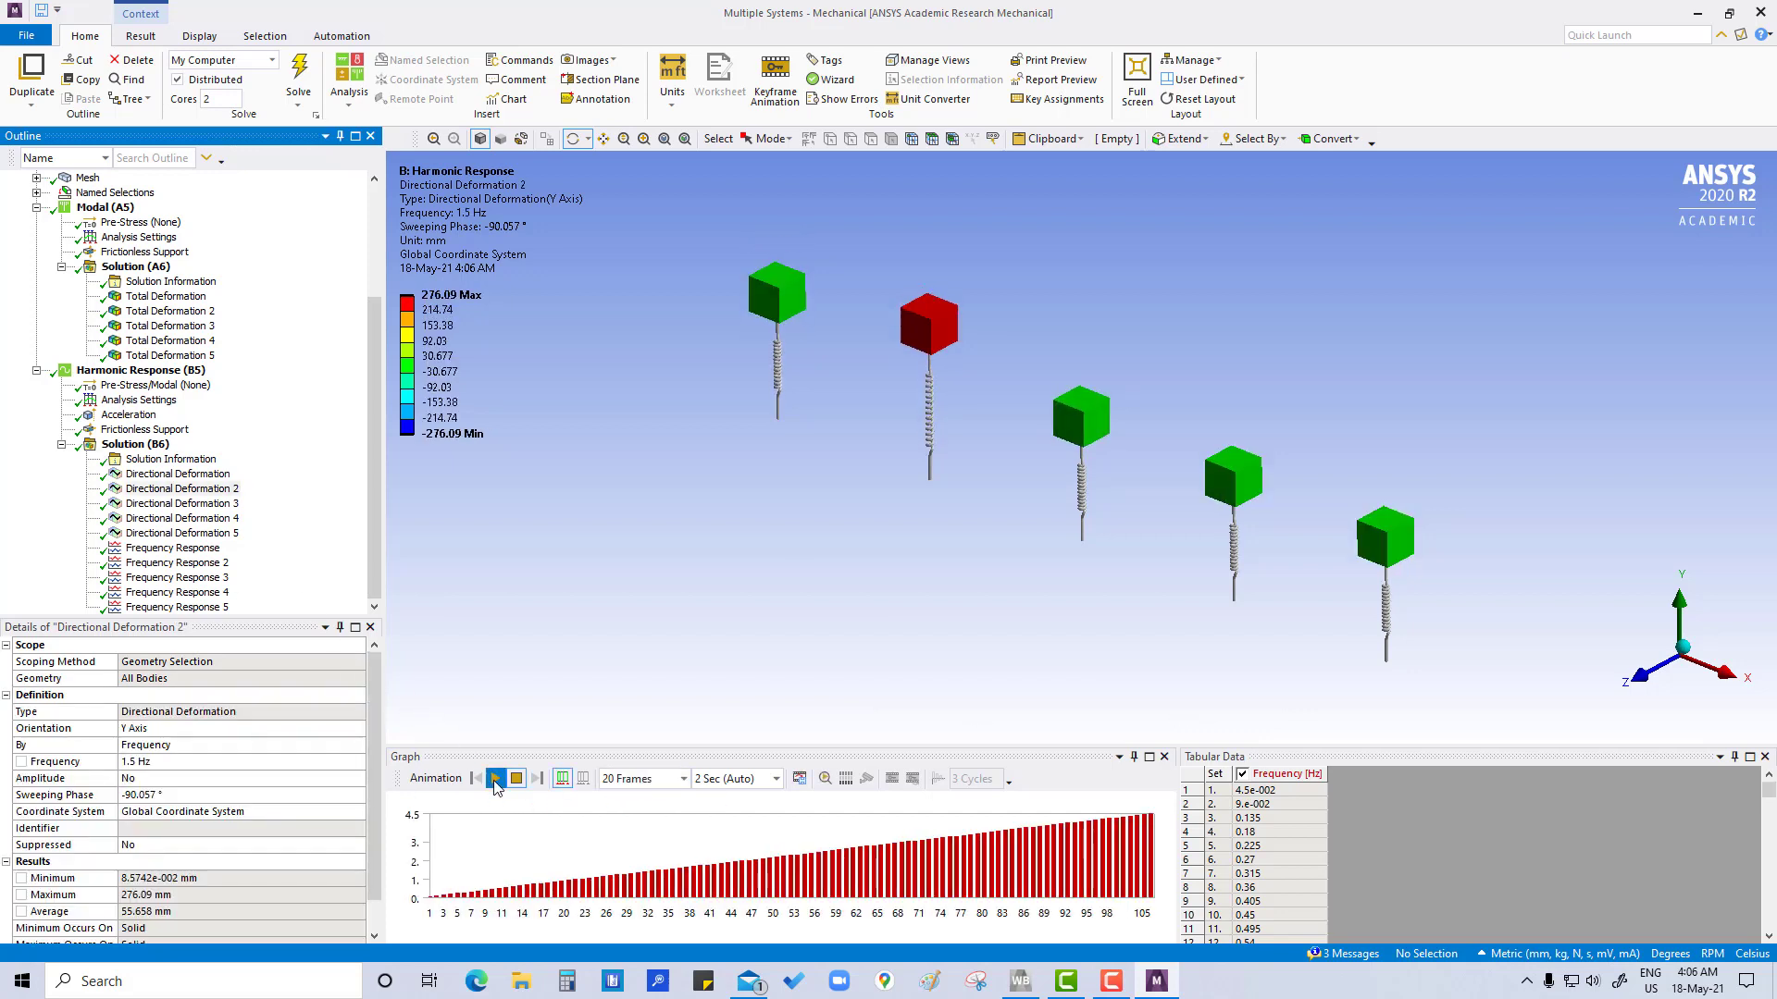